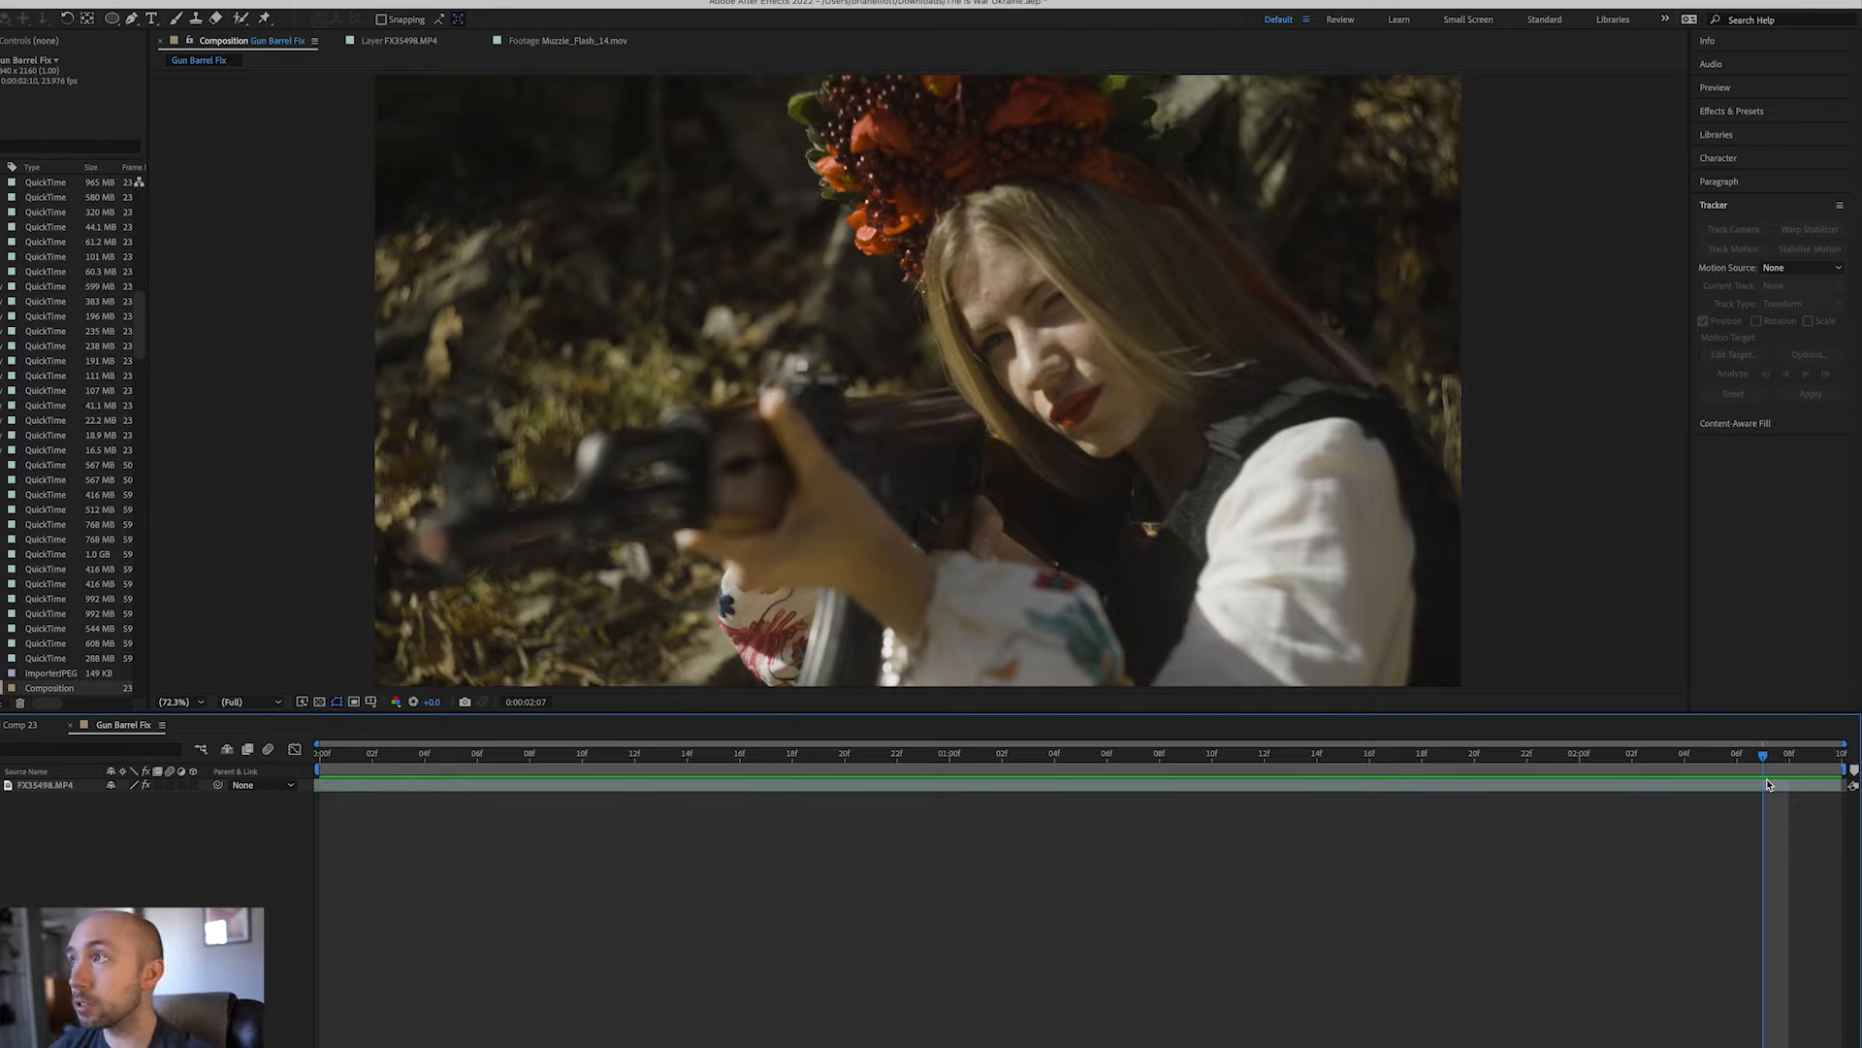
- Start motion tracking FX35498.MP4 at 0:00:02:09 and fit the track point's search and feature regions around the orange muzzle tip
click(1606, 786)
click(1734, 248)
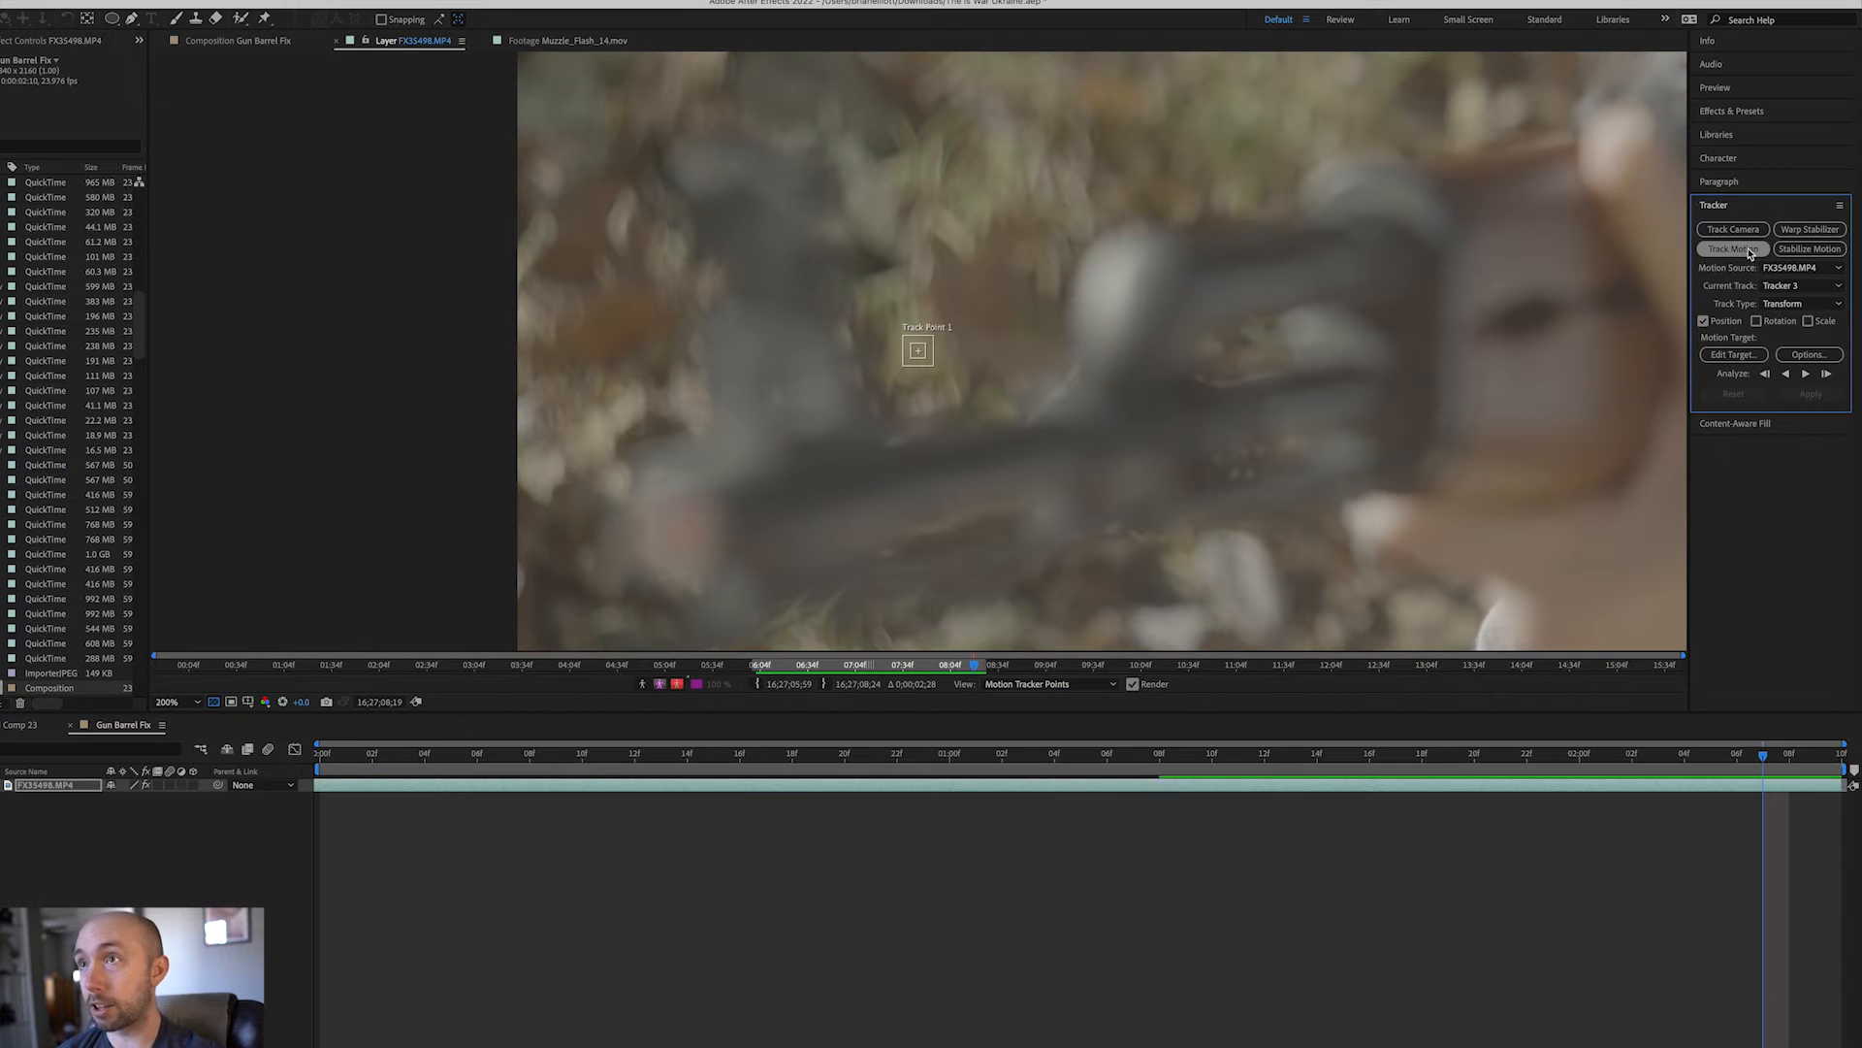
click(1818, 764)
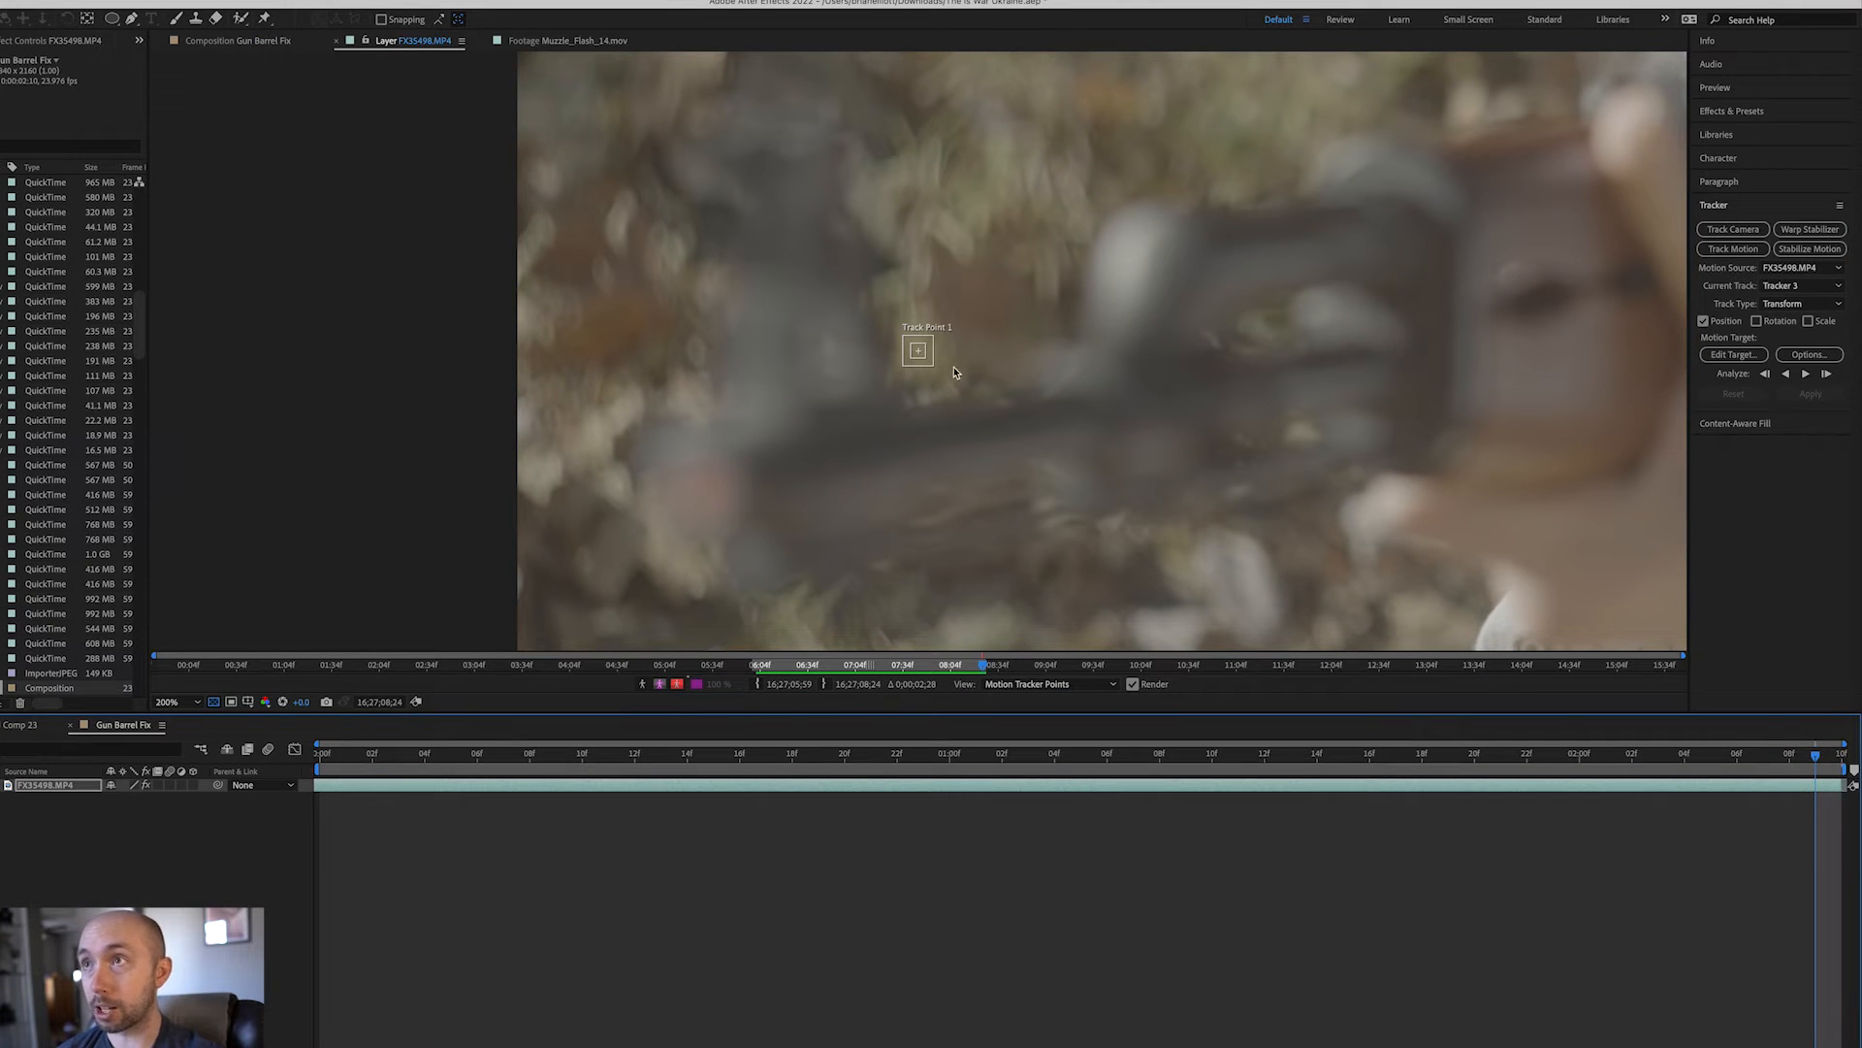
mouse_move(926, 366)
drag(925, 358, 736, 526)
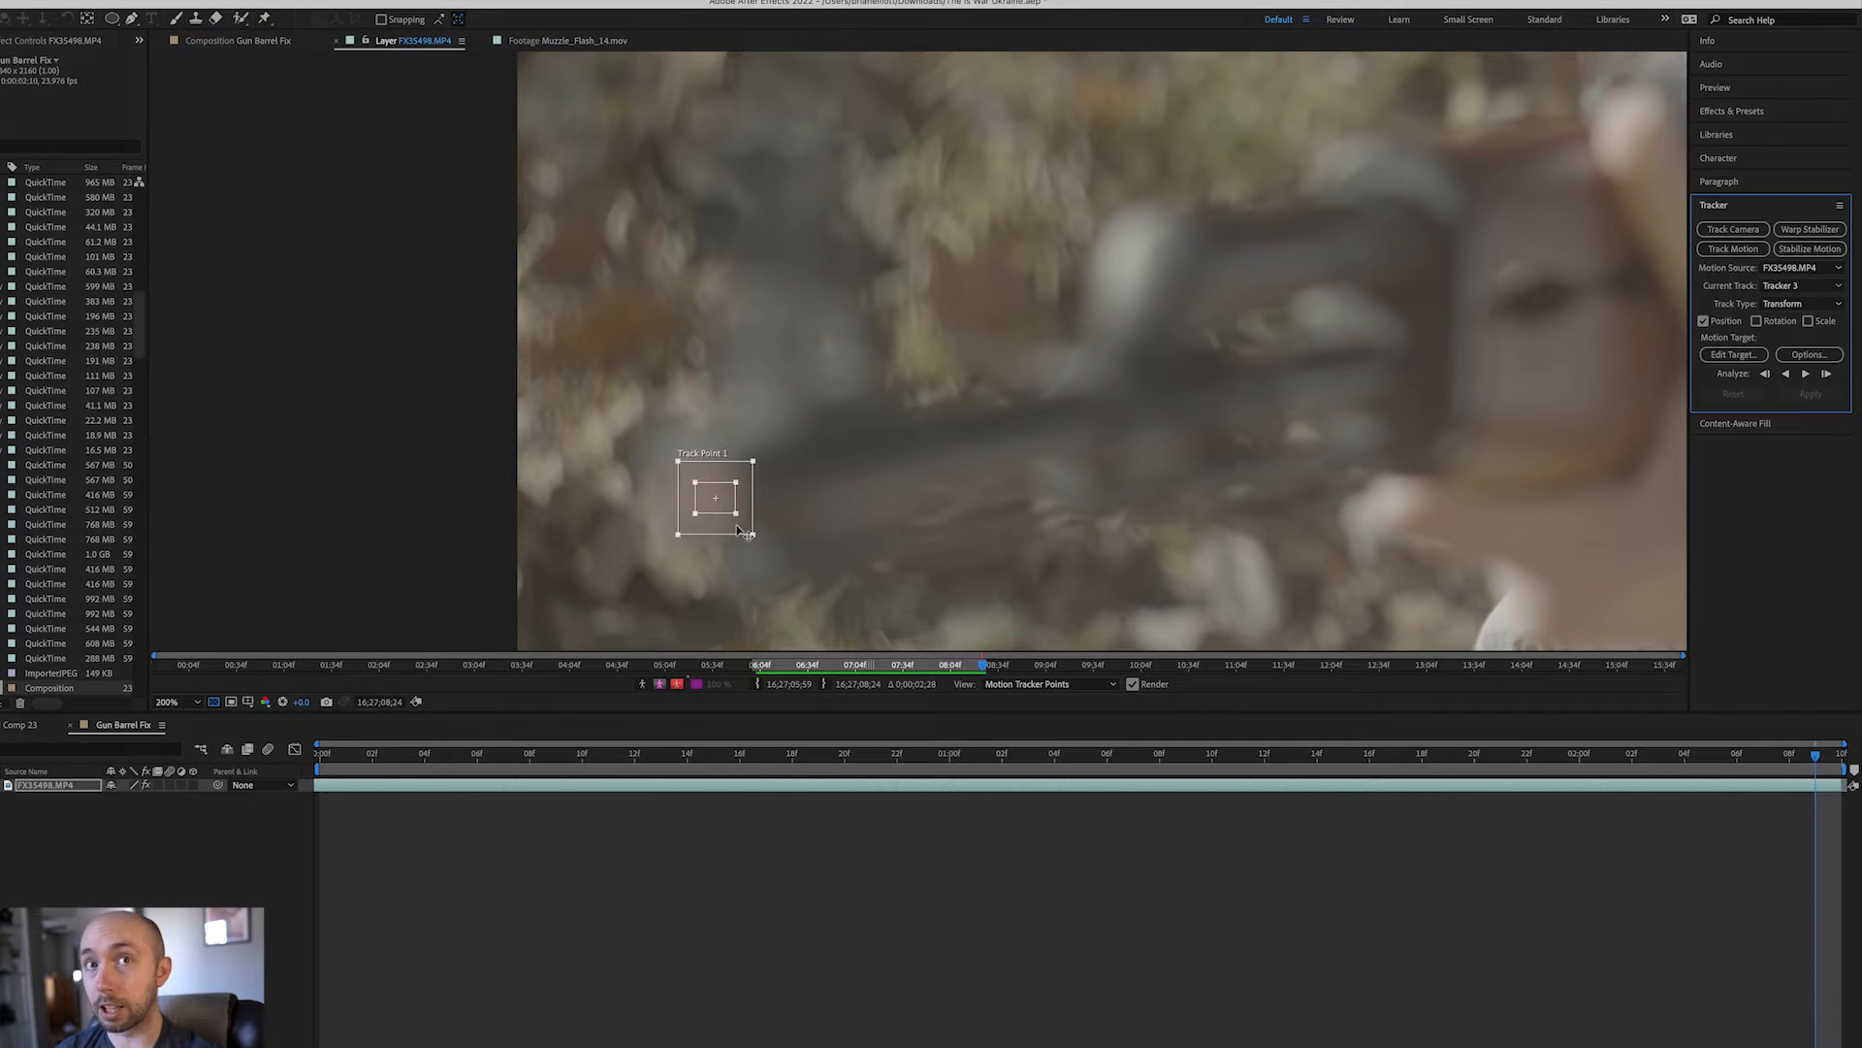
drag(736, 514, 728, 539)
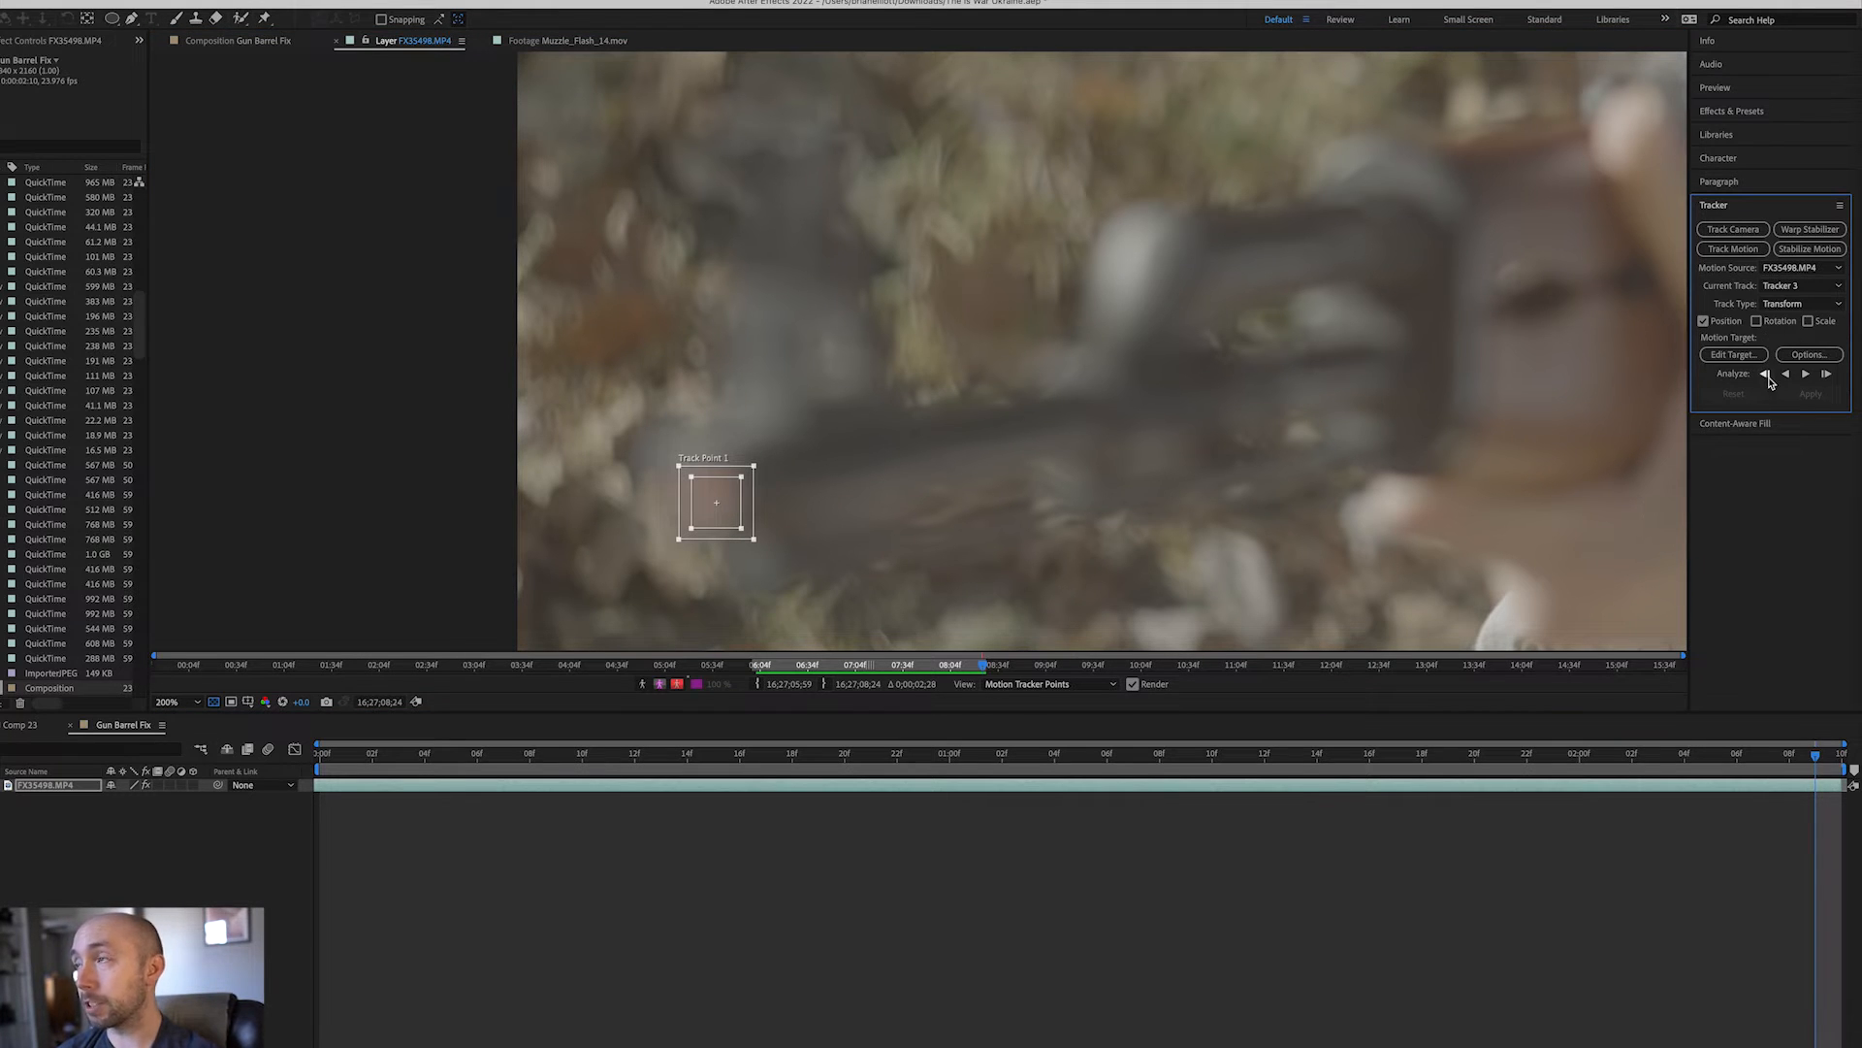
- Analyze the muzzle track backward frame by frame to 0:00:01:23, where the tip reaches the left edge of the footage
click(1765, 375)
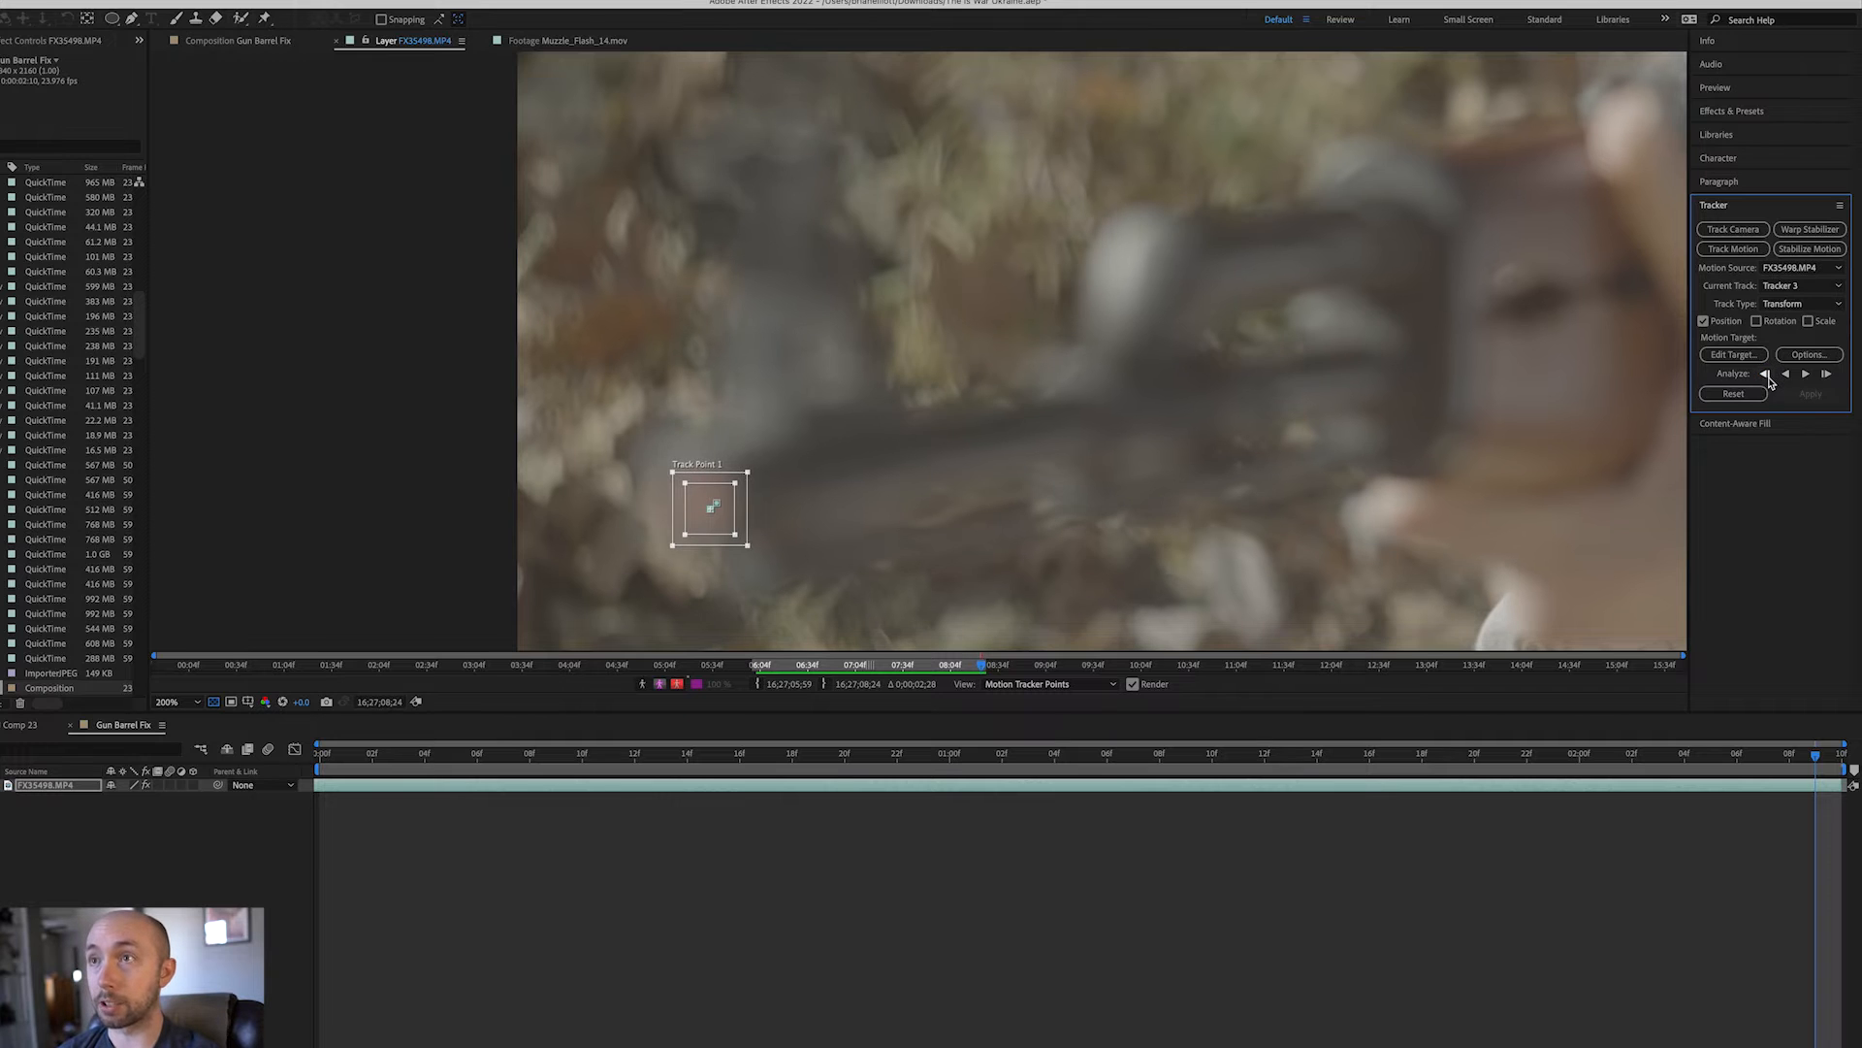
click(1766, 375)
click(1765, 376)
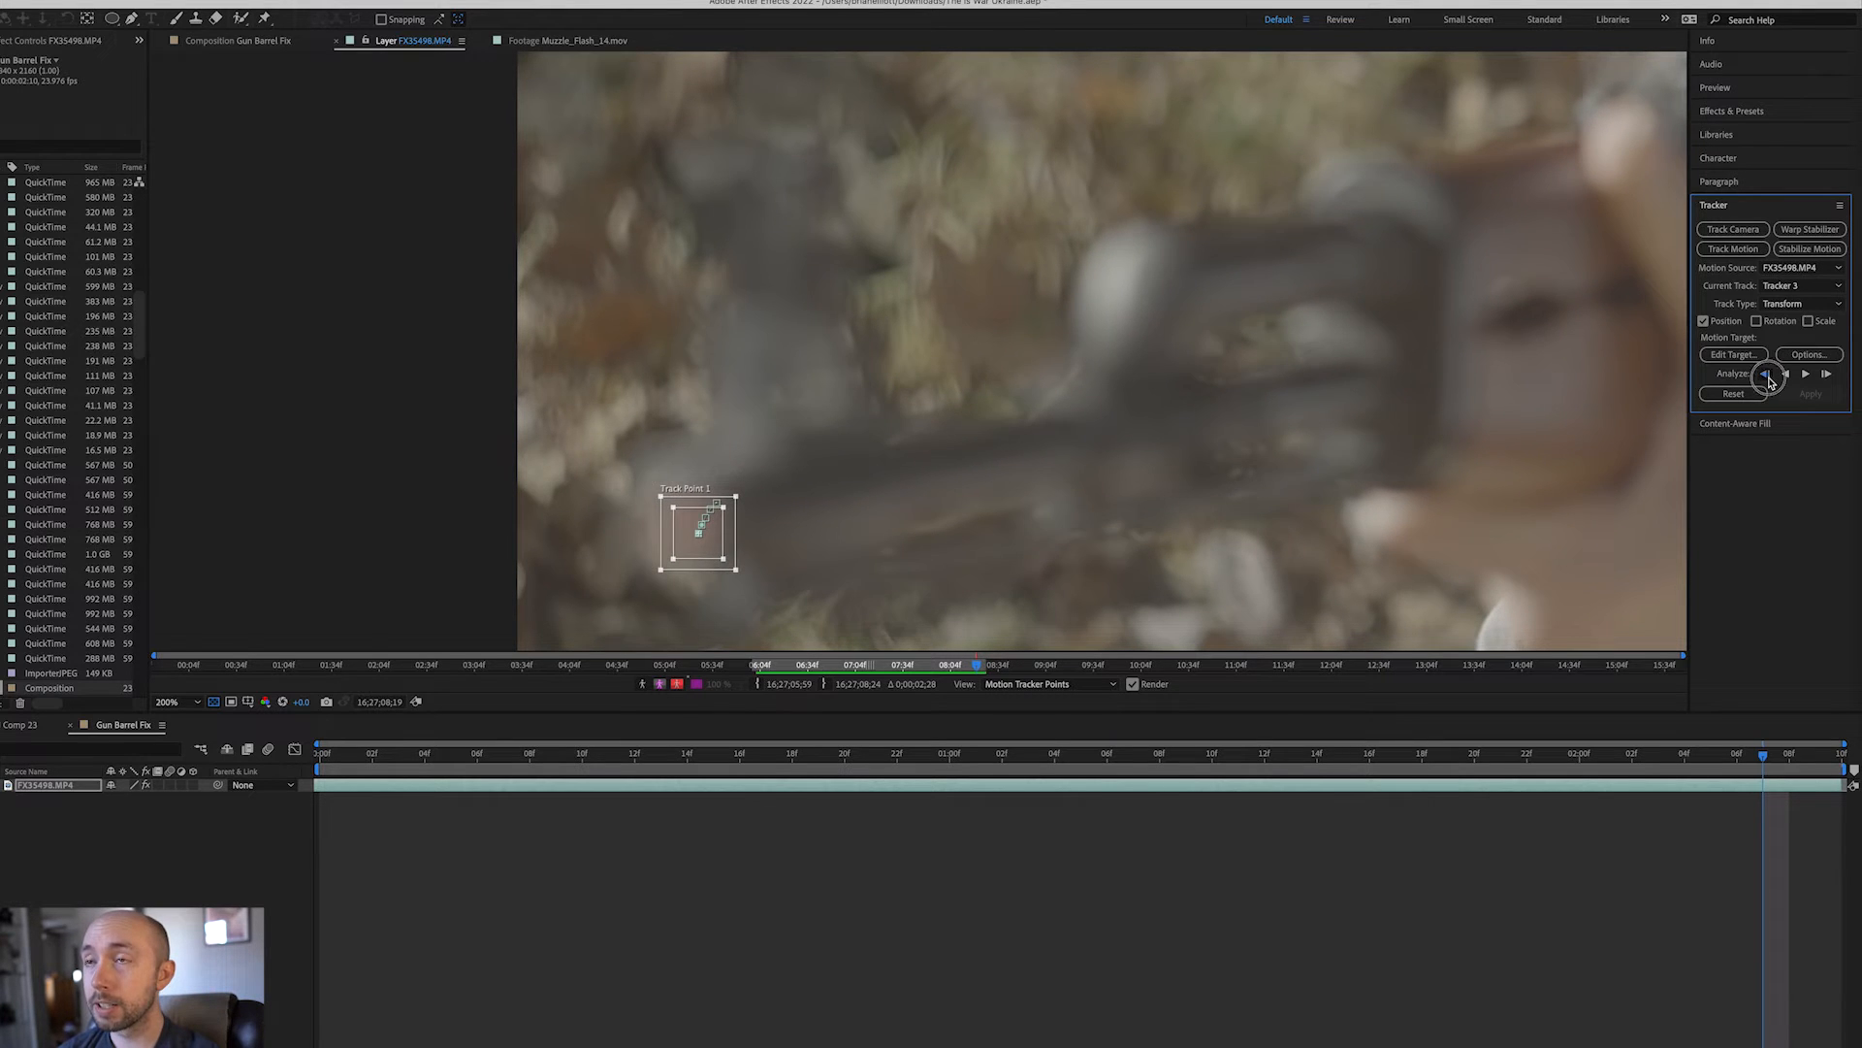
click(1766, 376)
click(1765, 376)
click(1766, 376)
click(1766, 376)
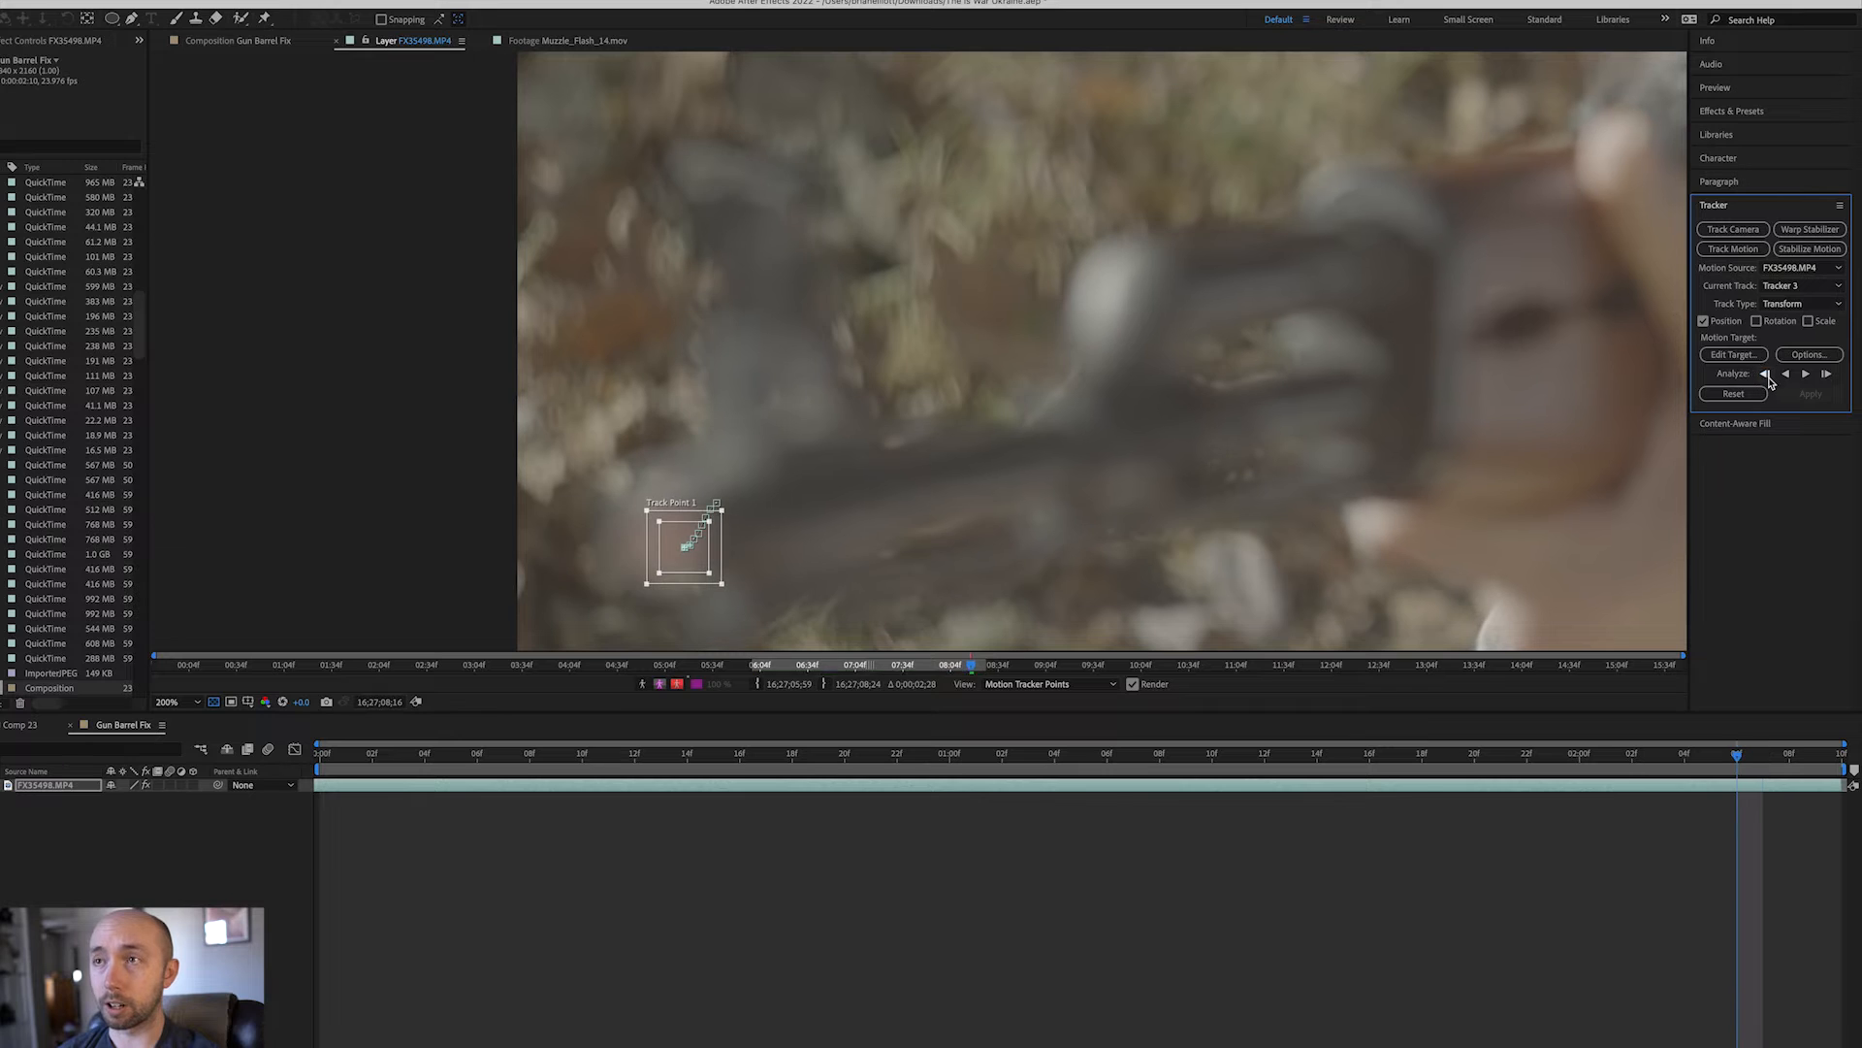
click(1765, 375)
click(1766, 375)
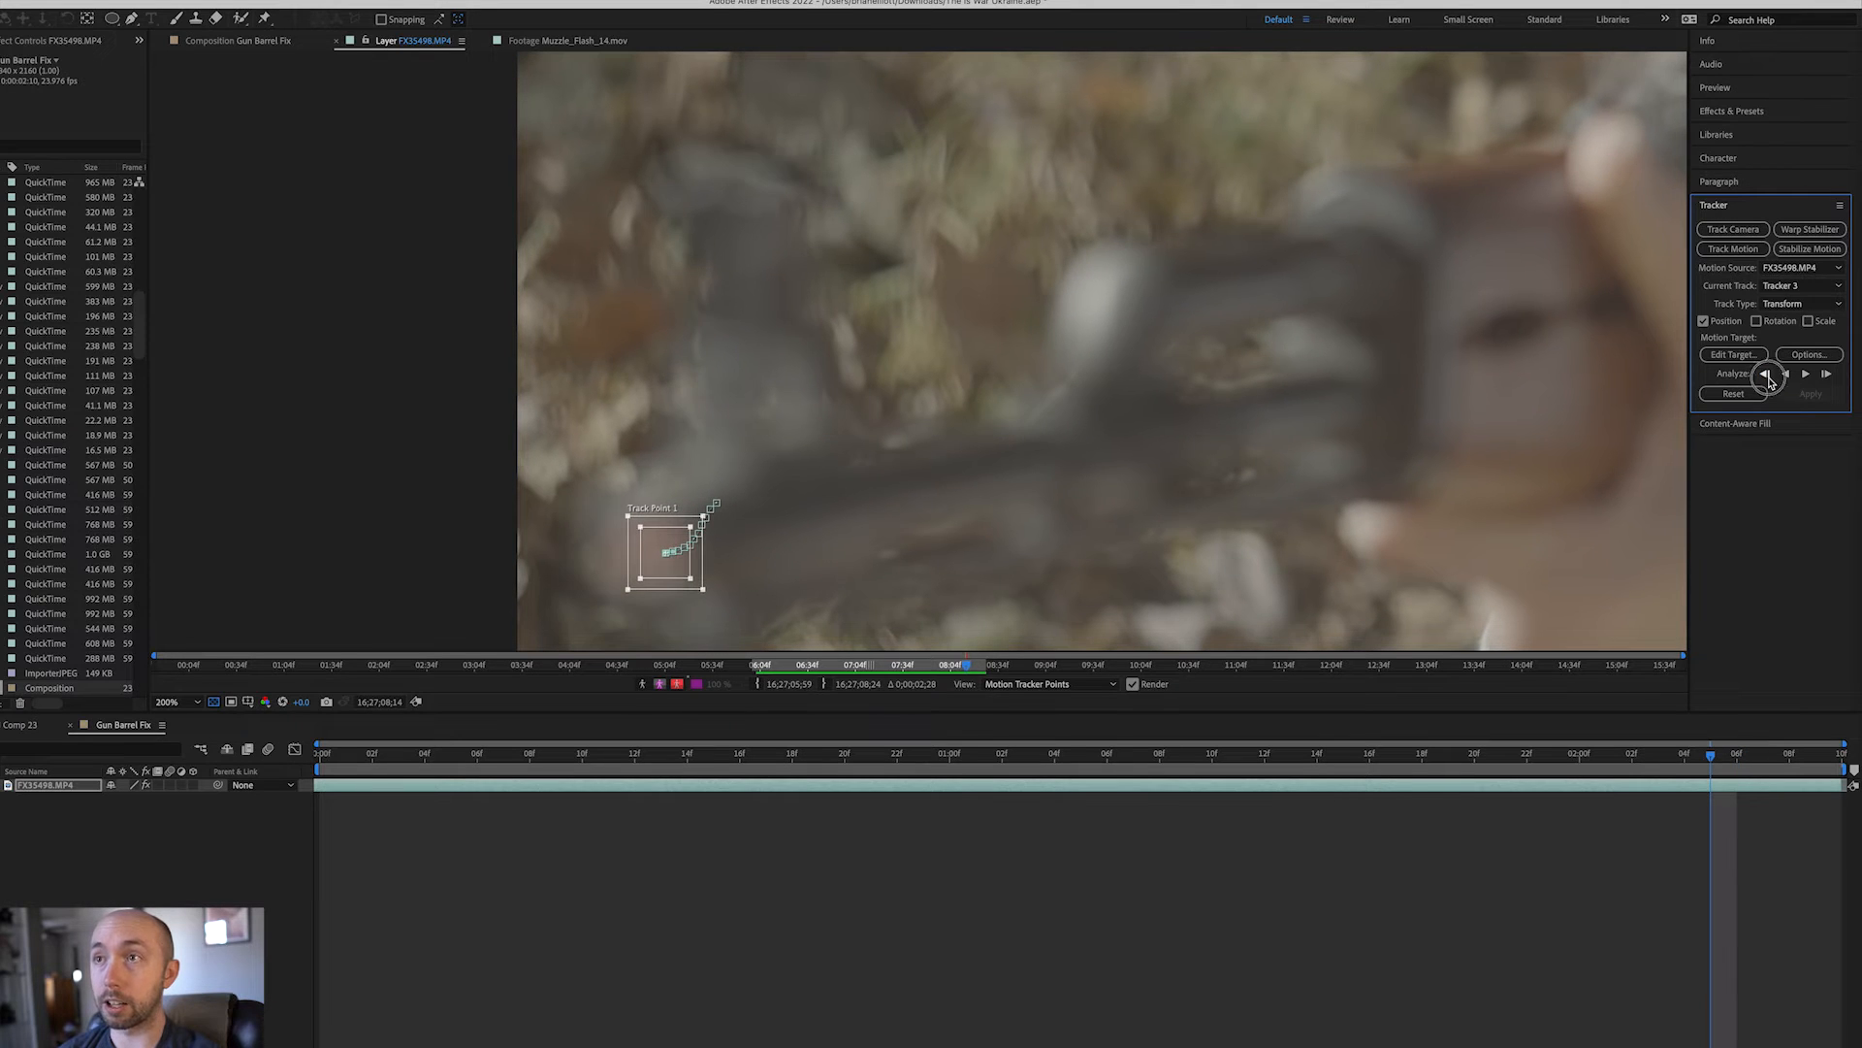
click(1765, 375)
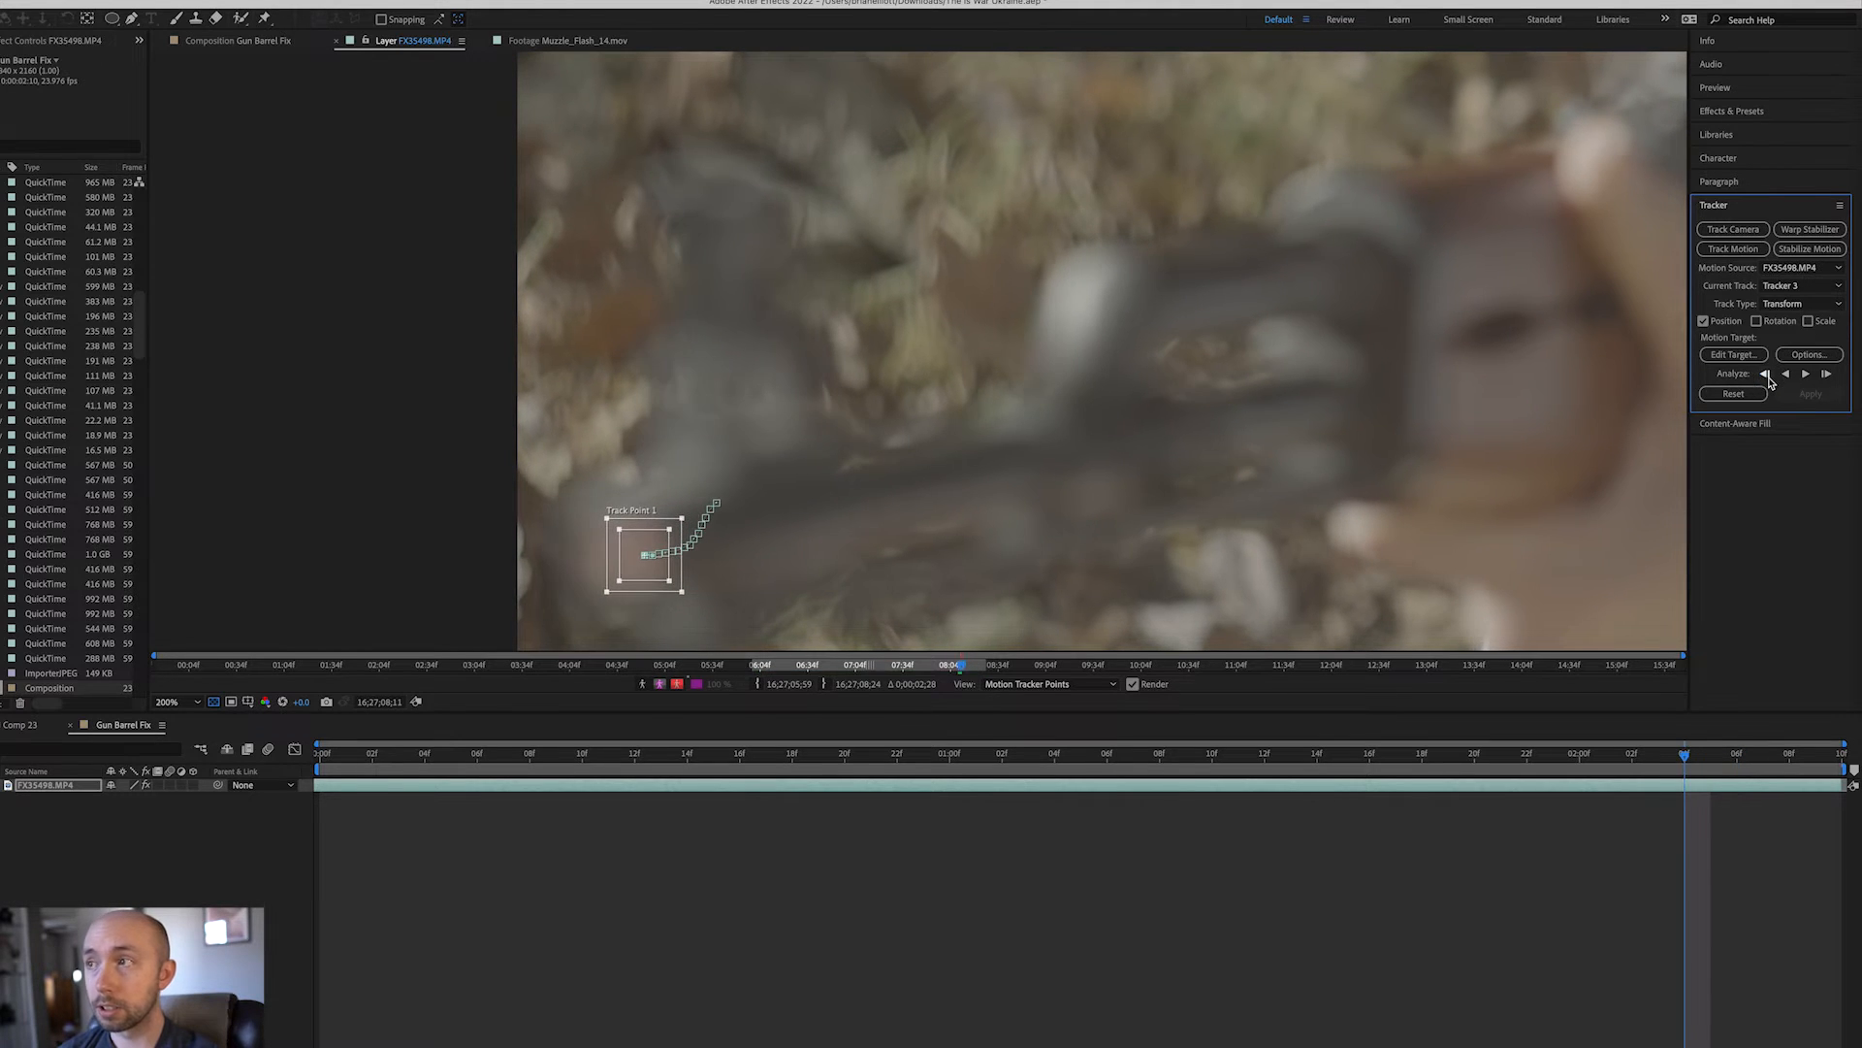
click(1765, 376)
click(1765, 375)
click(1766, 376)
click(1765, 376)
click(1765, 375)
click(1766, 376)
click(1765, 375)
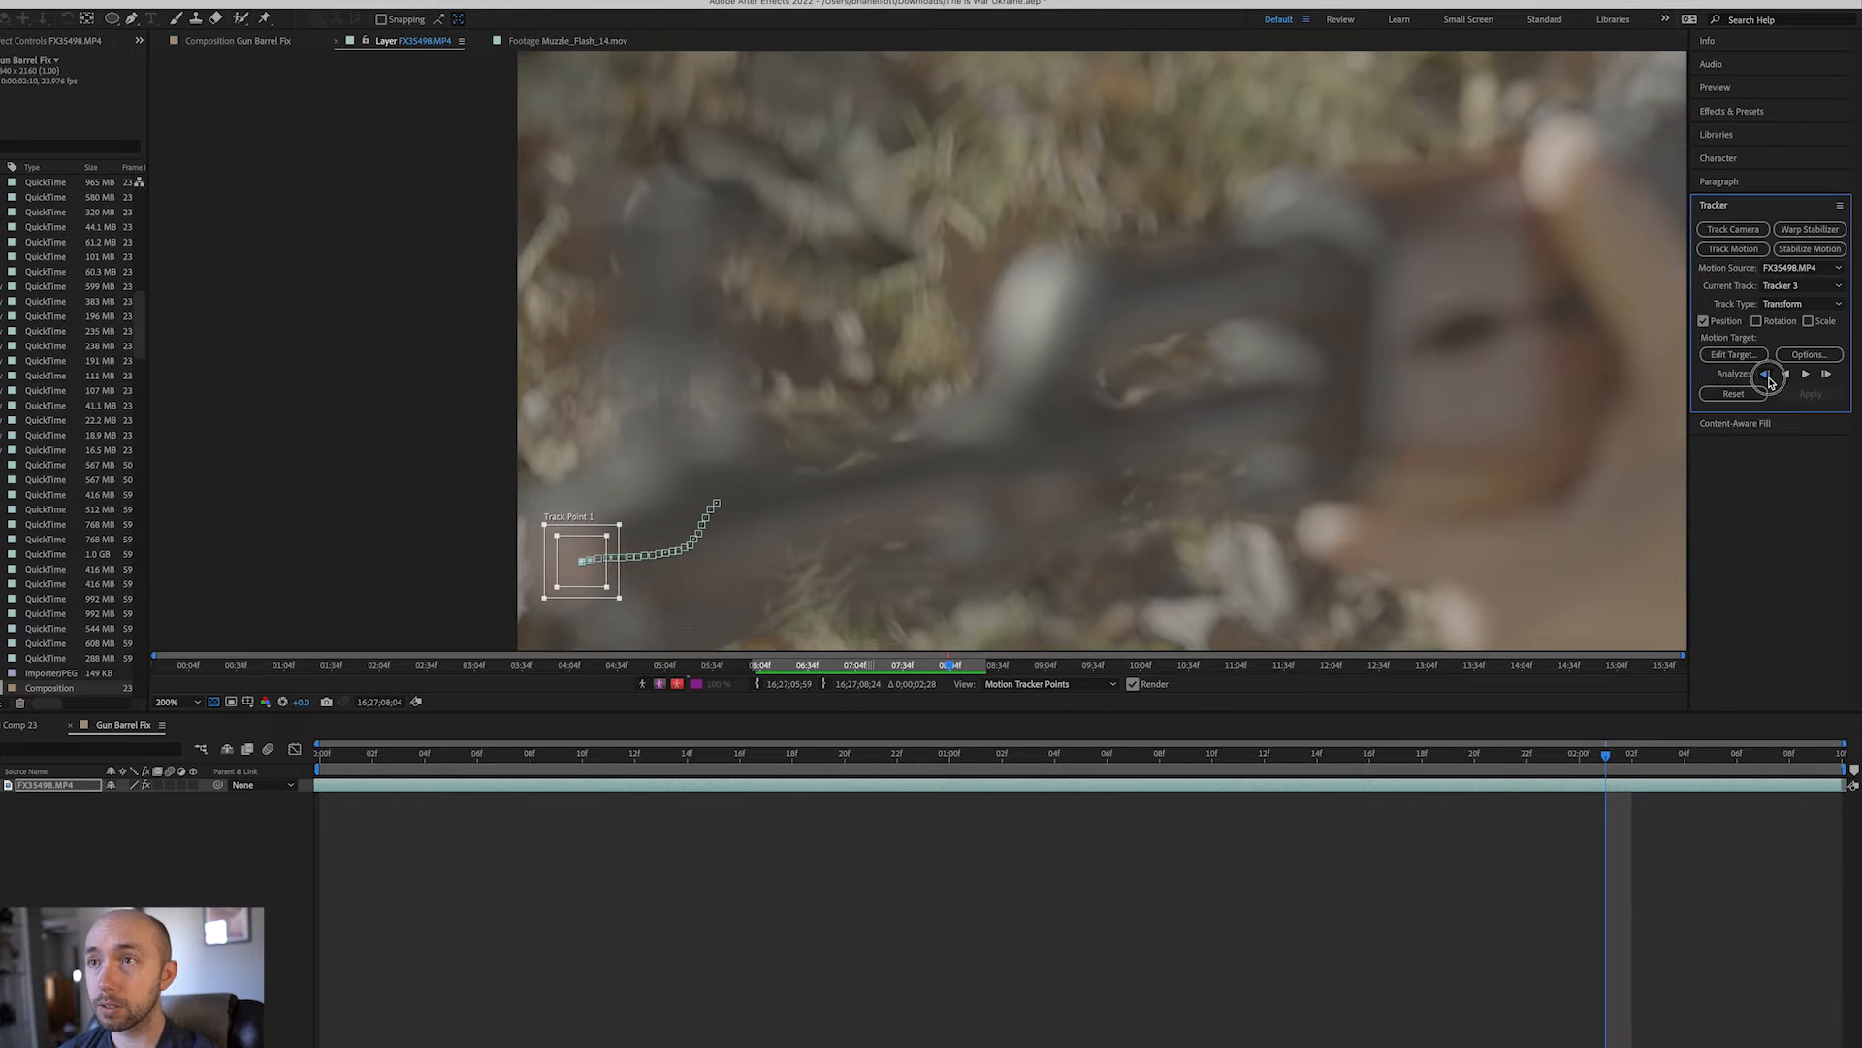
click(1765, 375)
click(1766, 375)
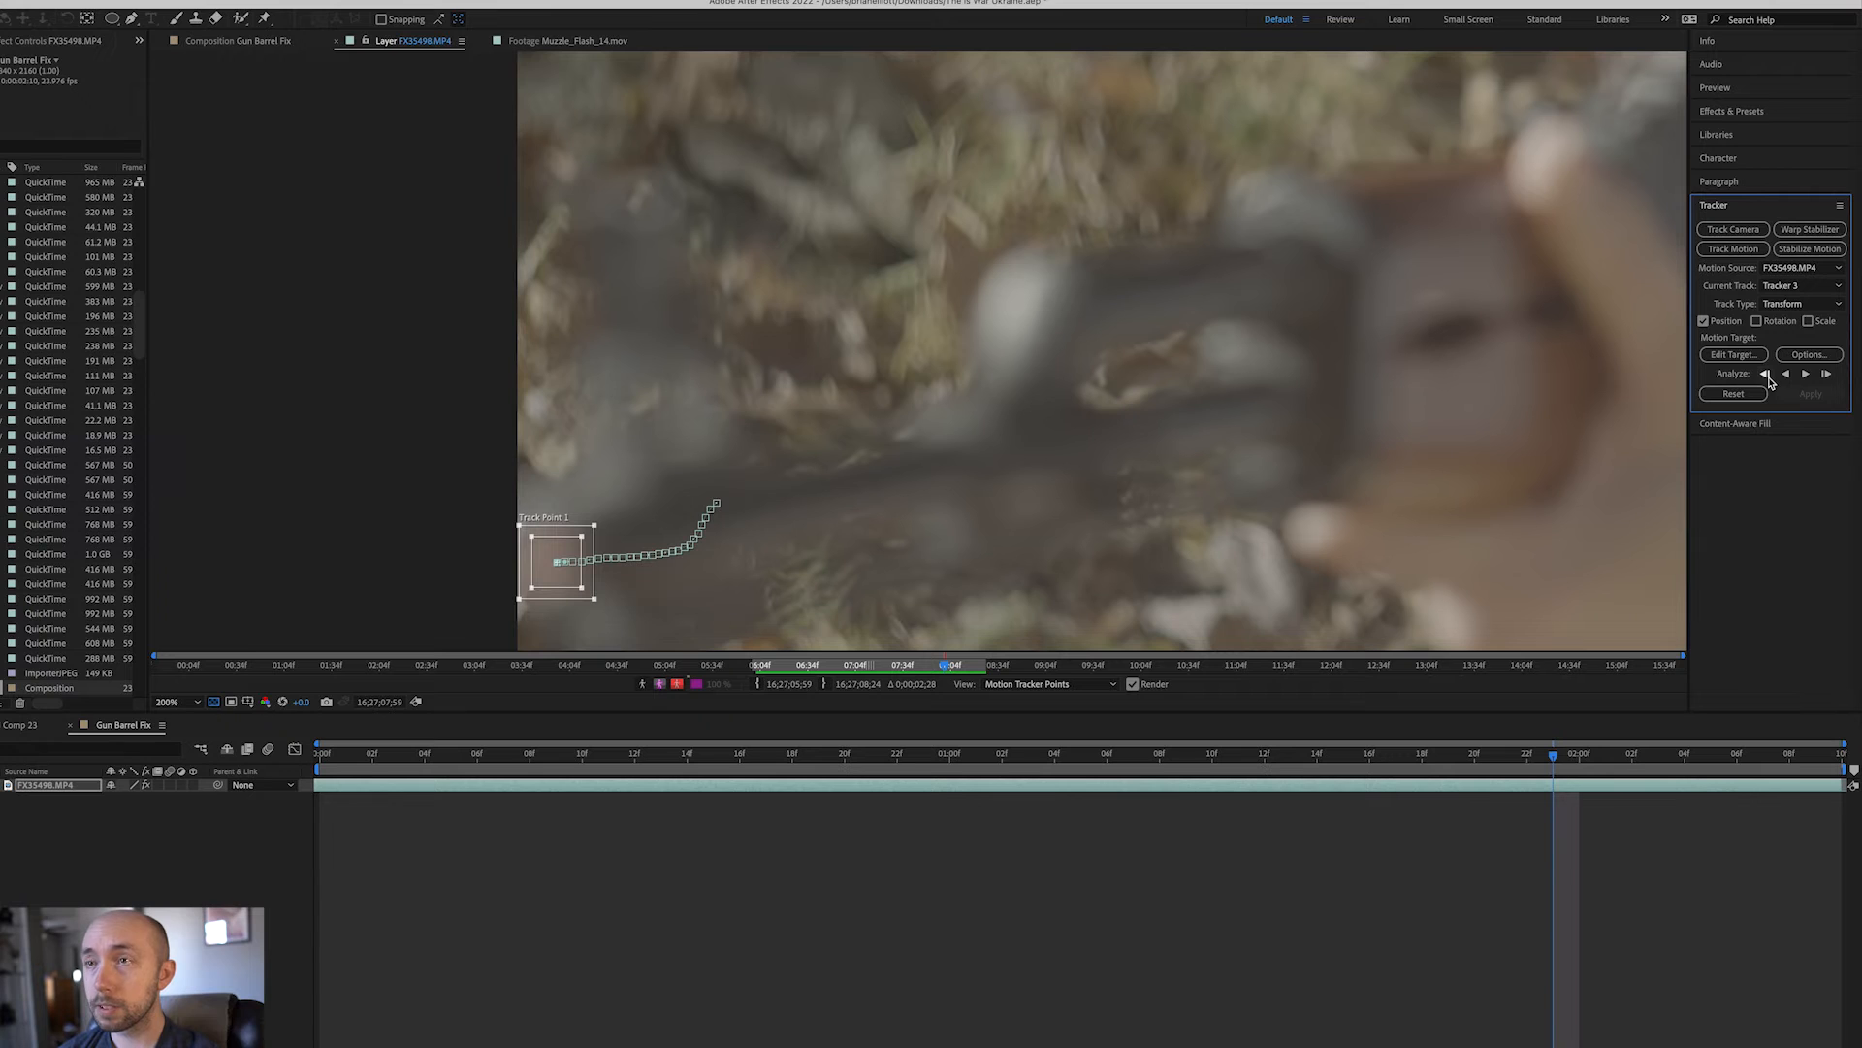
click(1767, 375)
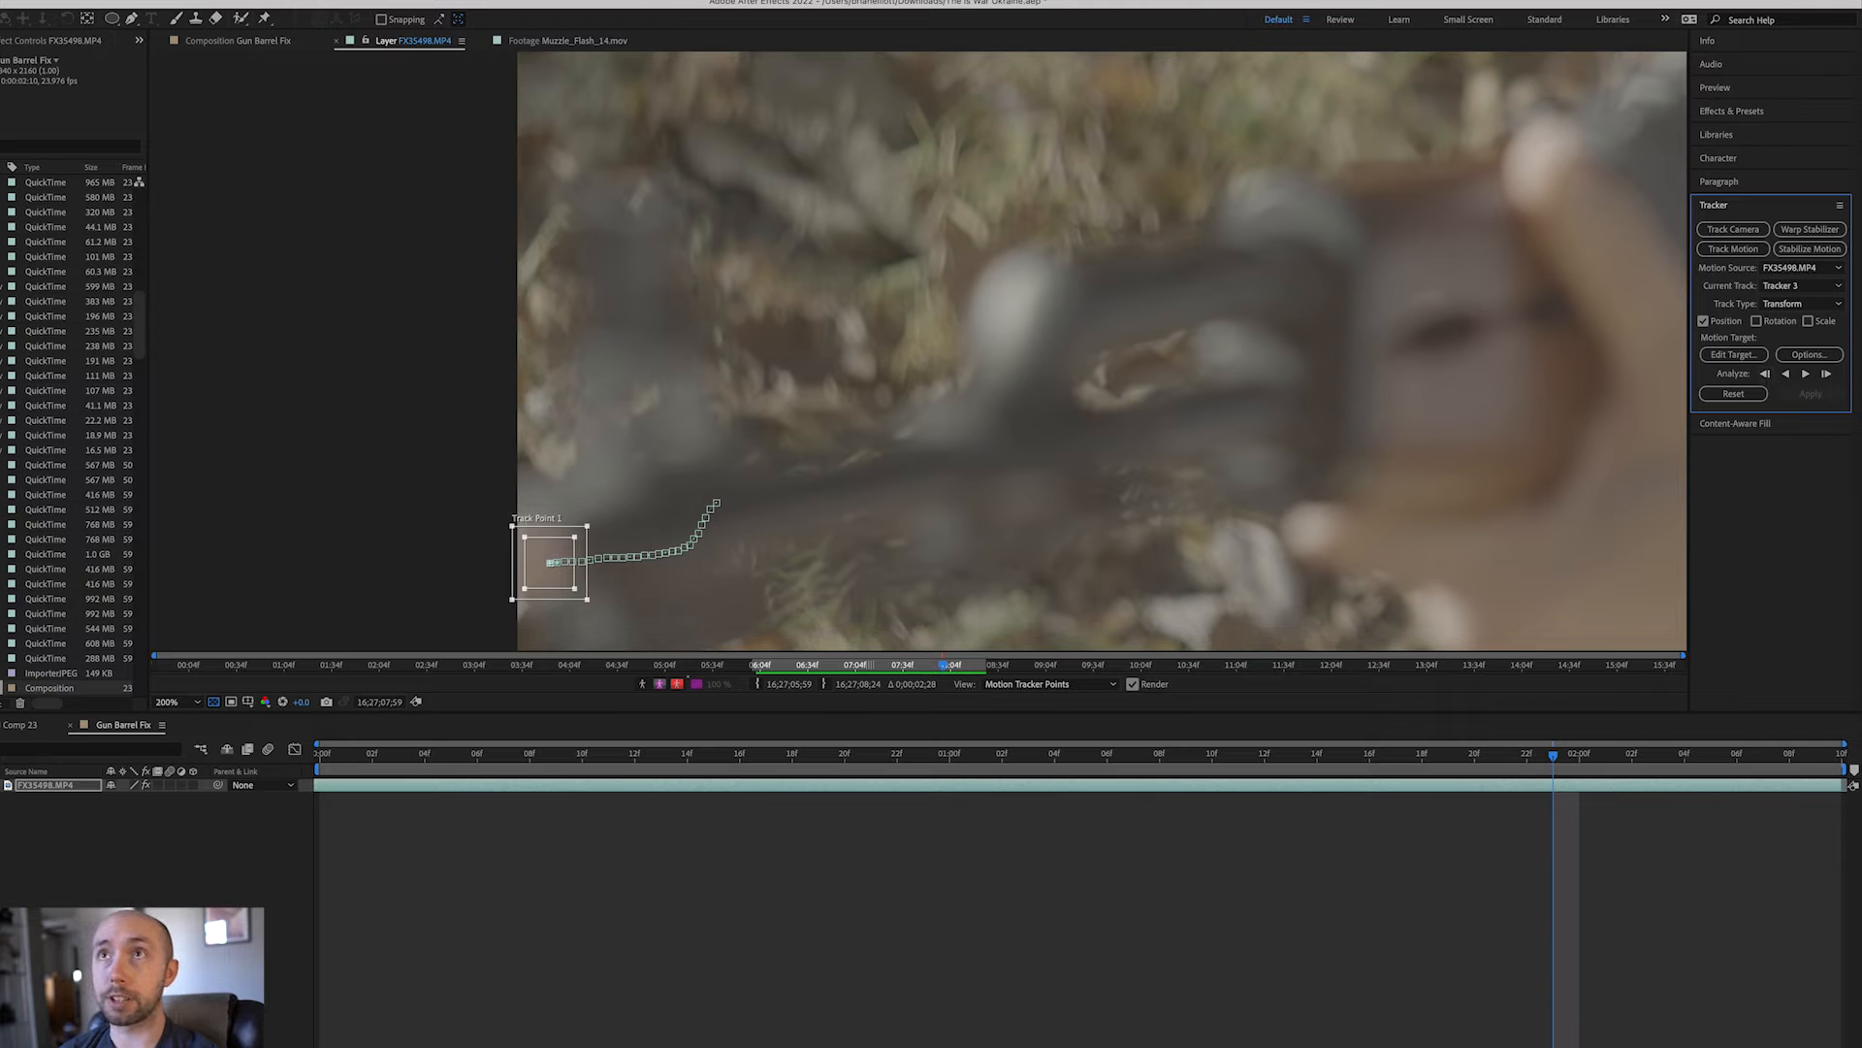
- Create a null object to receive the tracking data
click(170, 1)
mouse_move(194, 5)
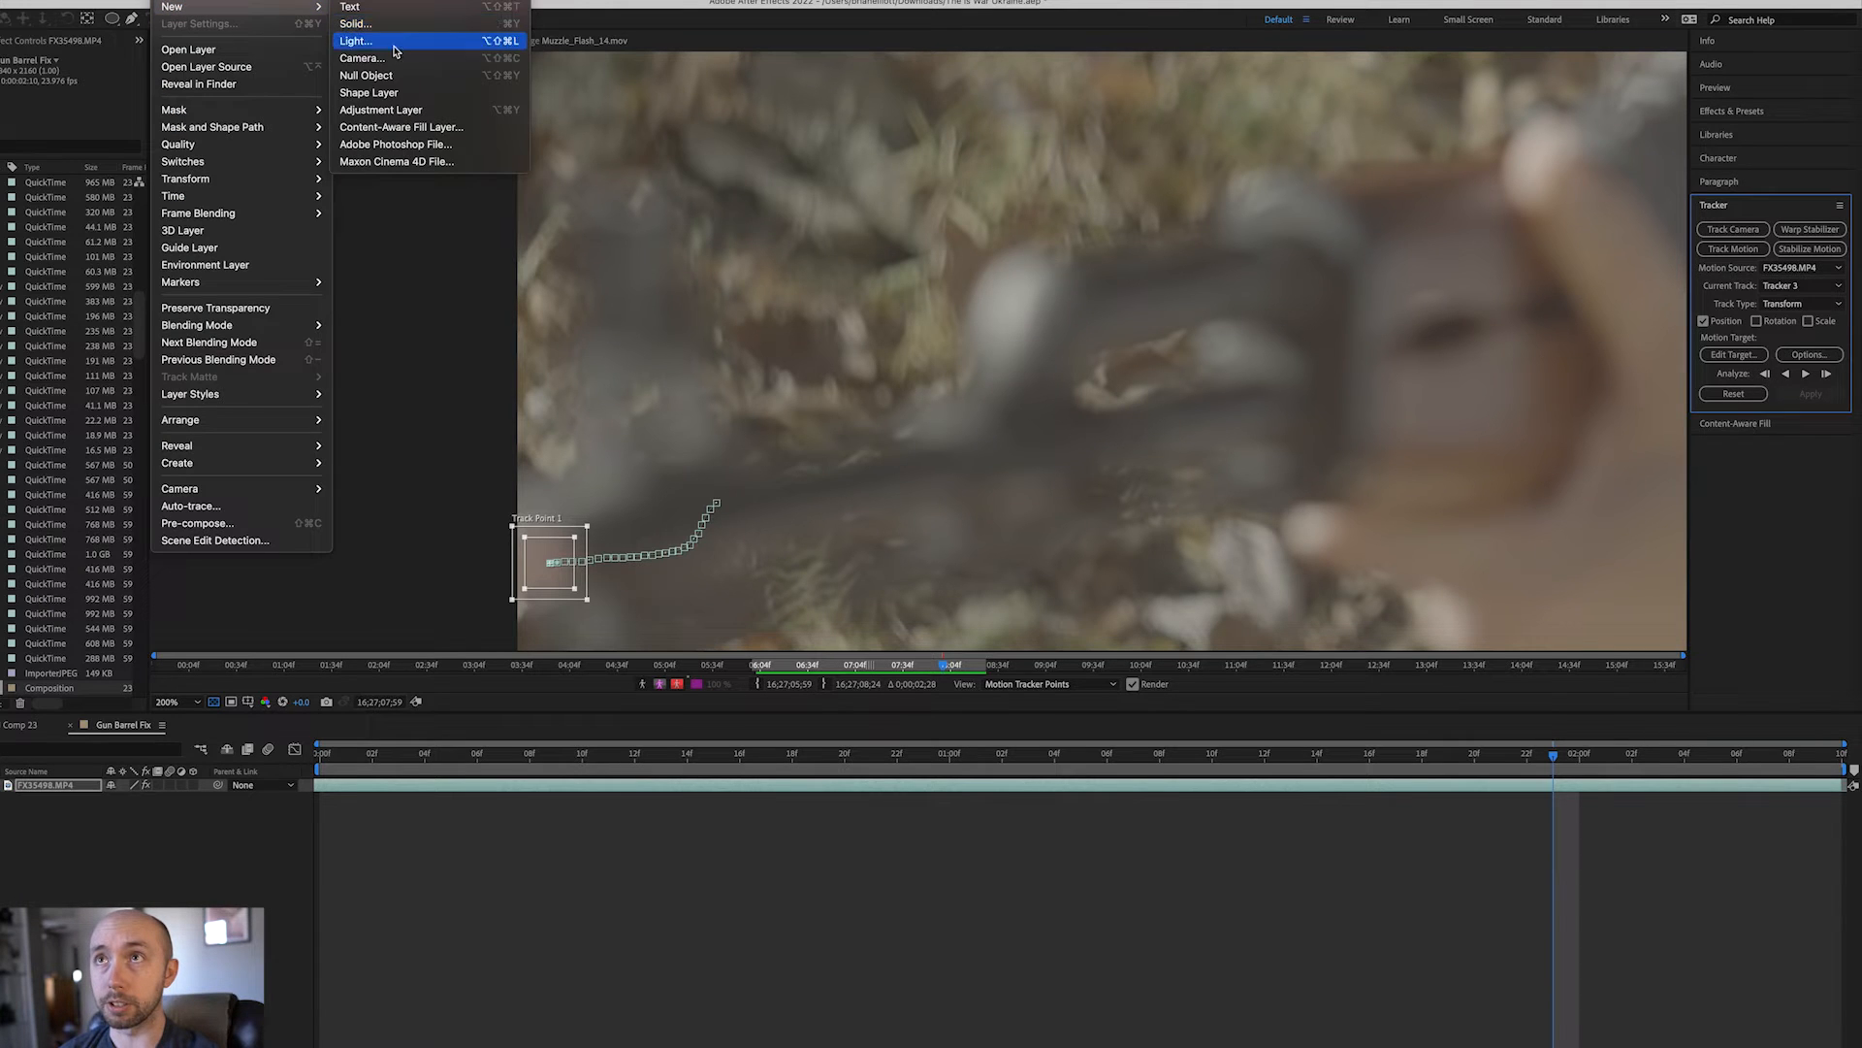
click(389, 75)
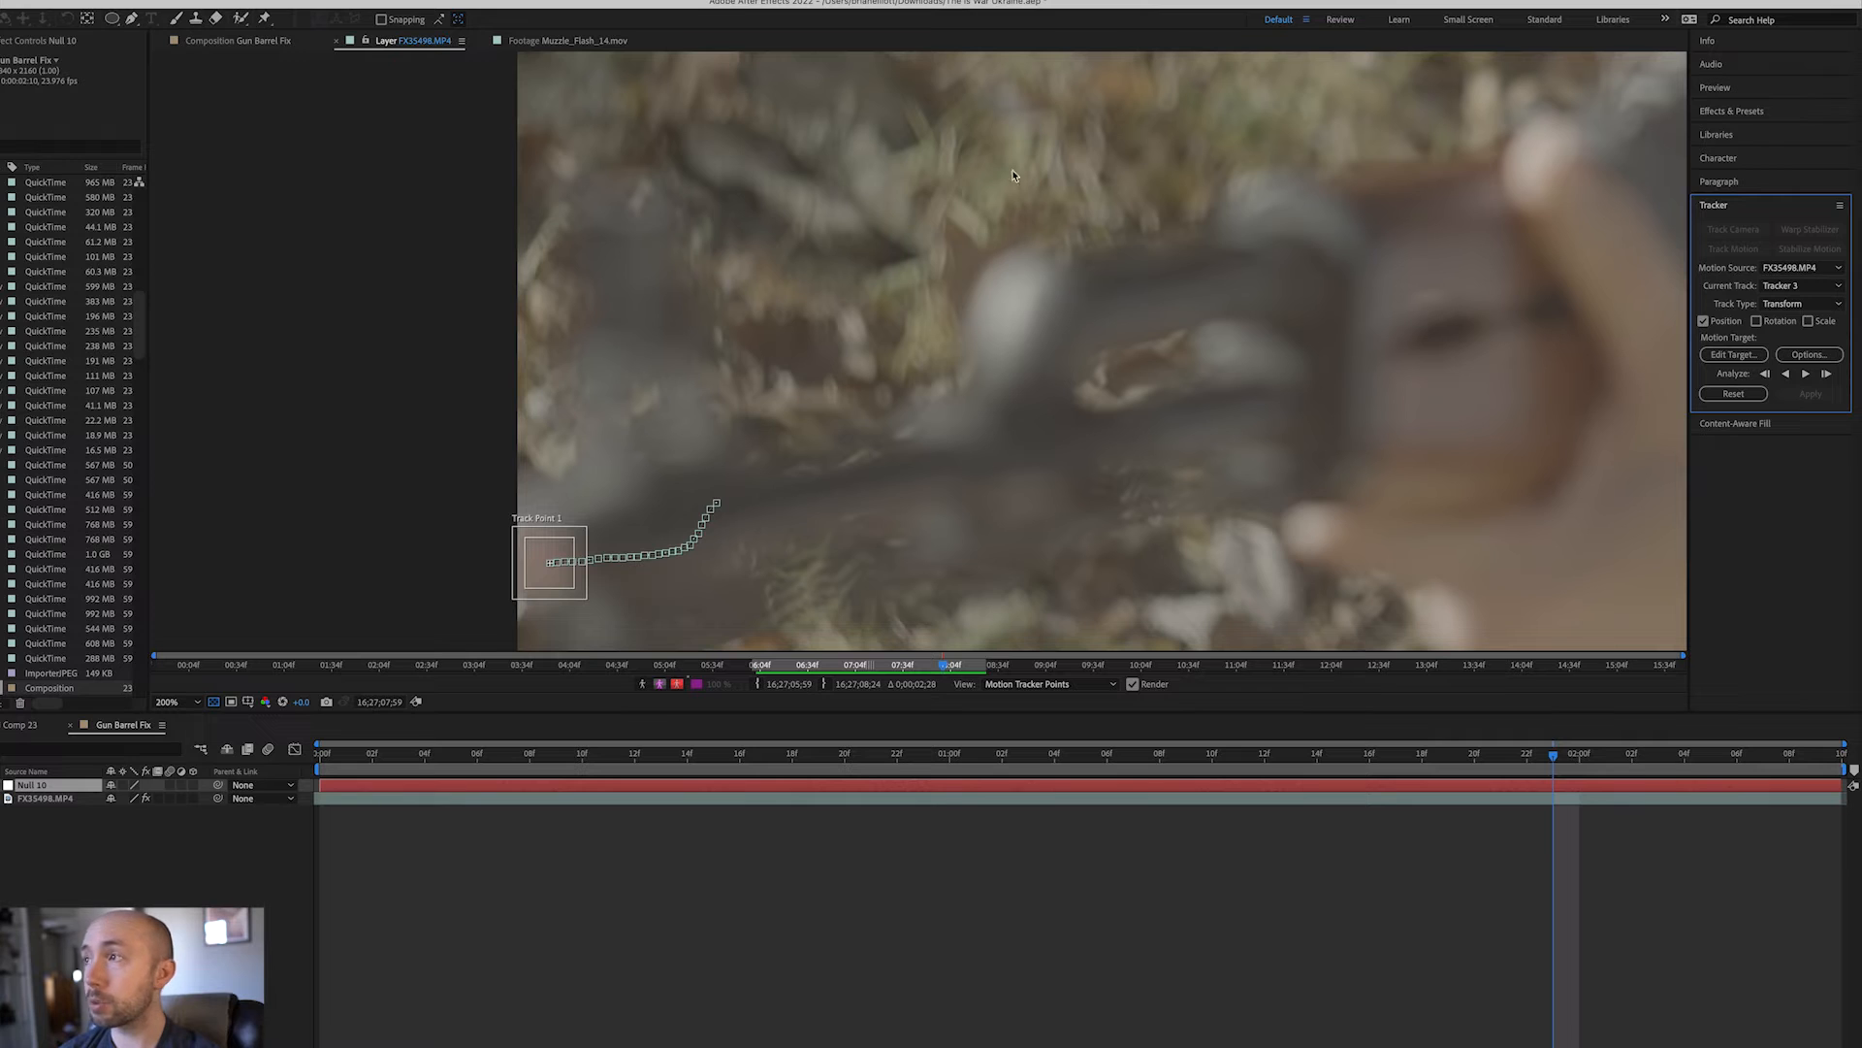
- Set the new null as the motion target and apply the tracked motion to it in X and Y
click(1756, 356)
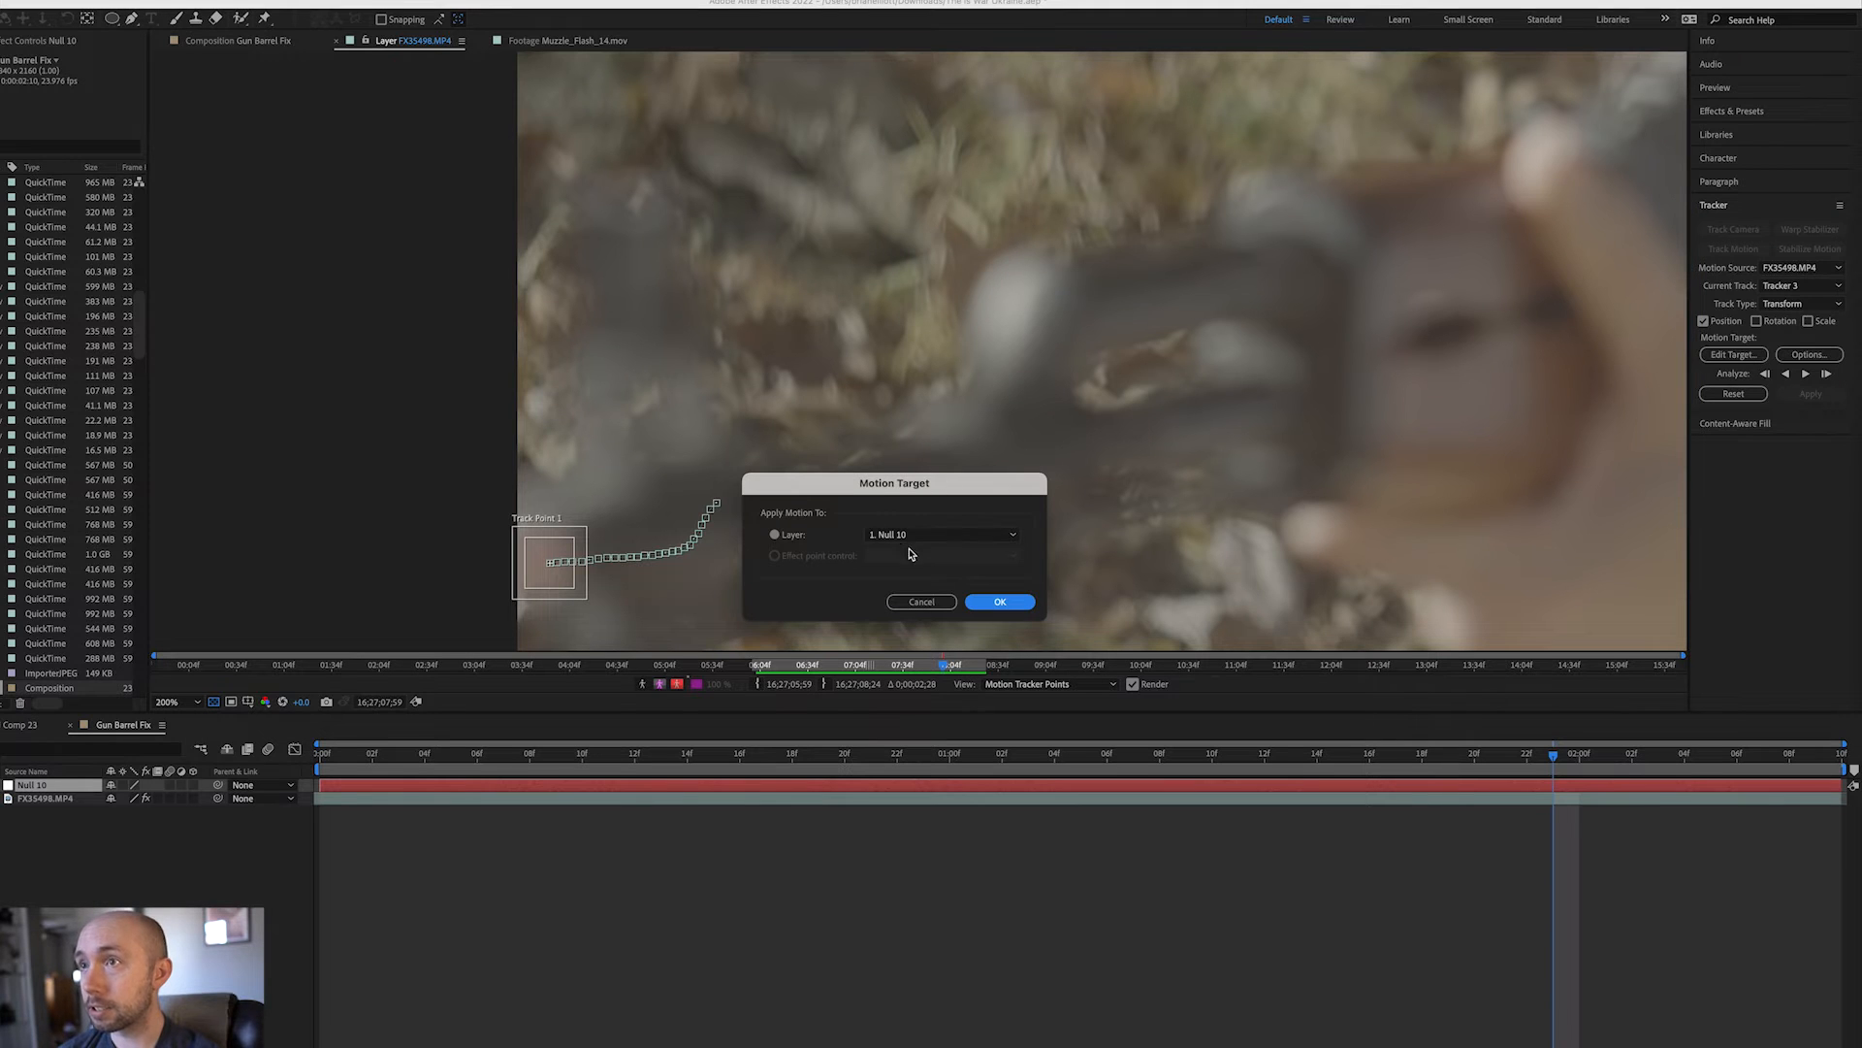
click(916, 536)
click(914, 539)
click(1000, 603)
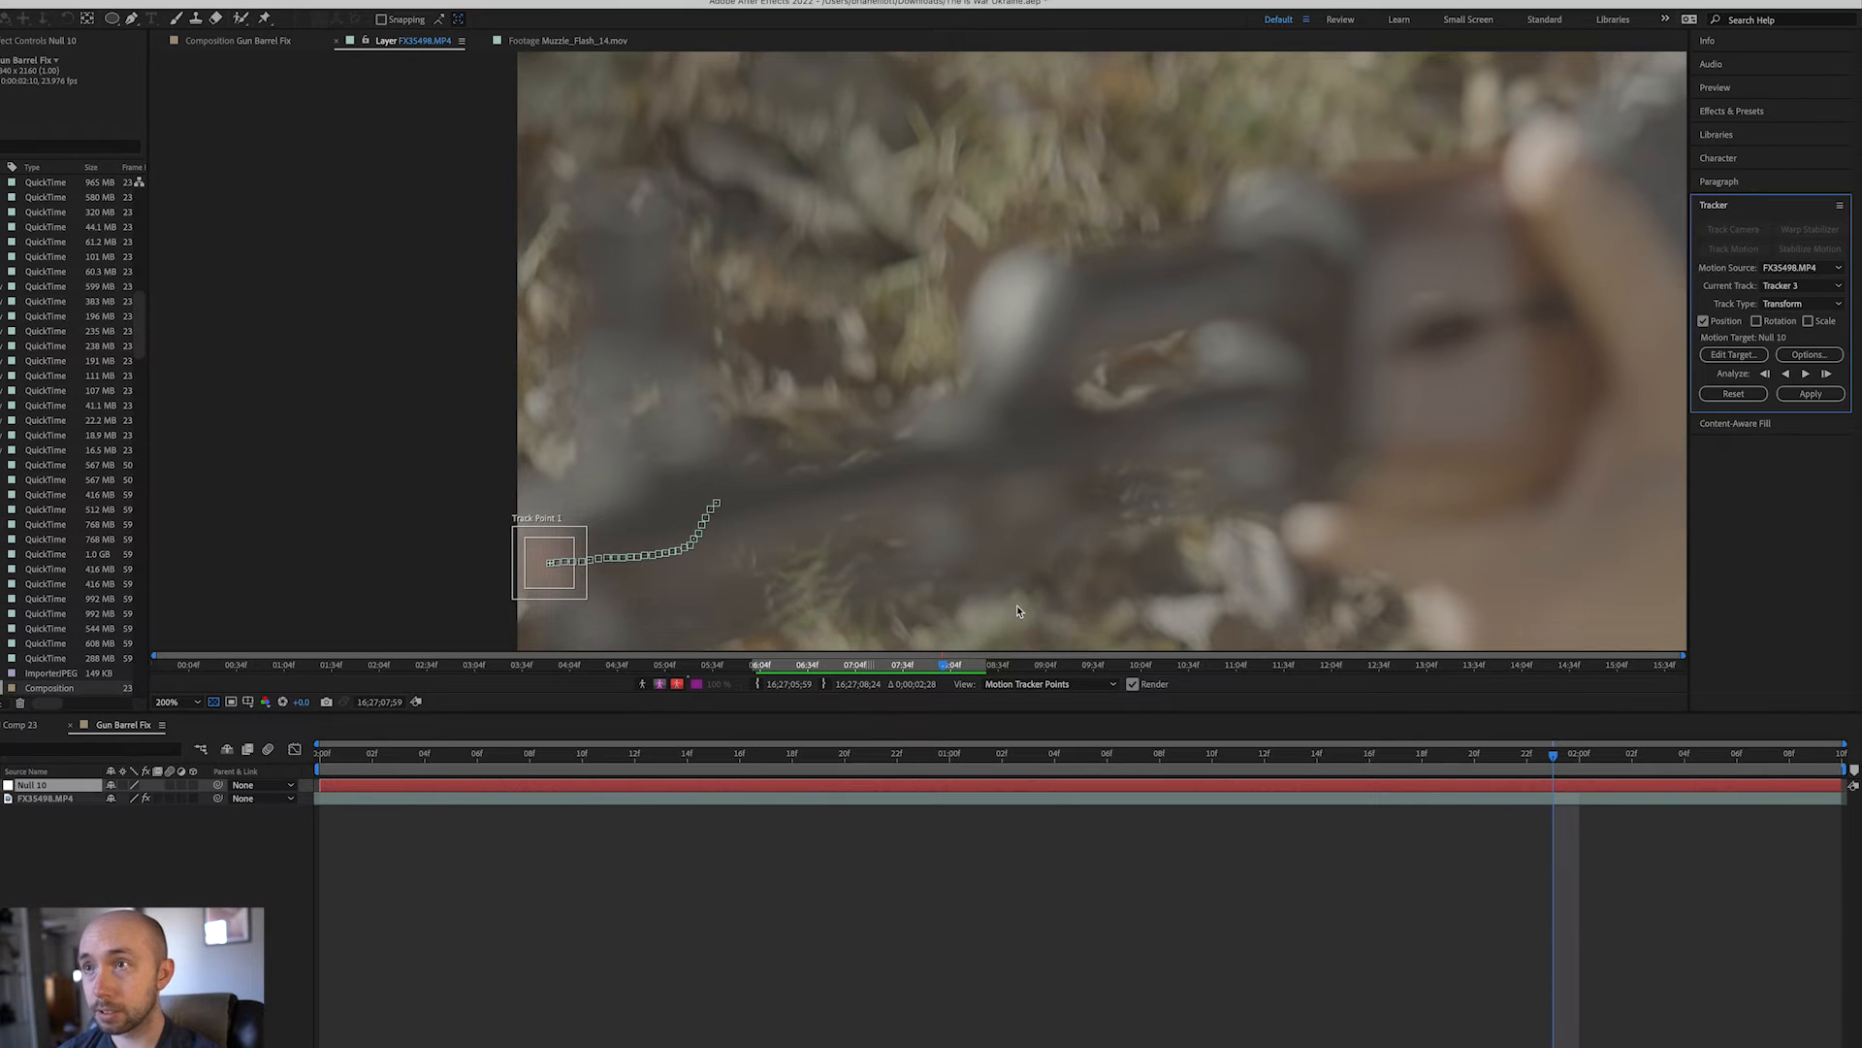
click(1811, 394)
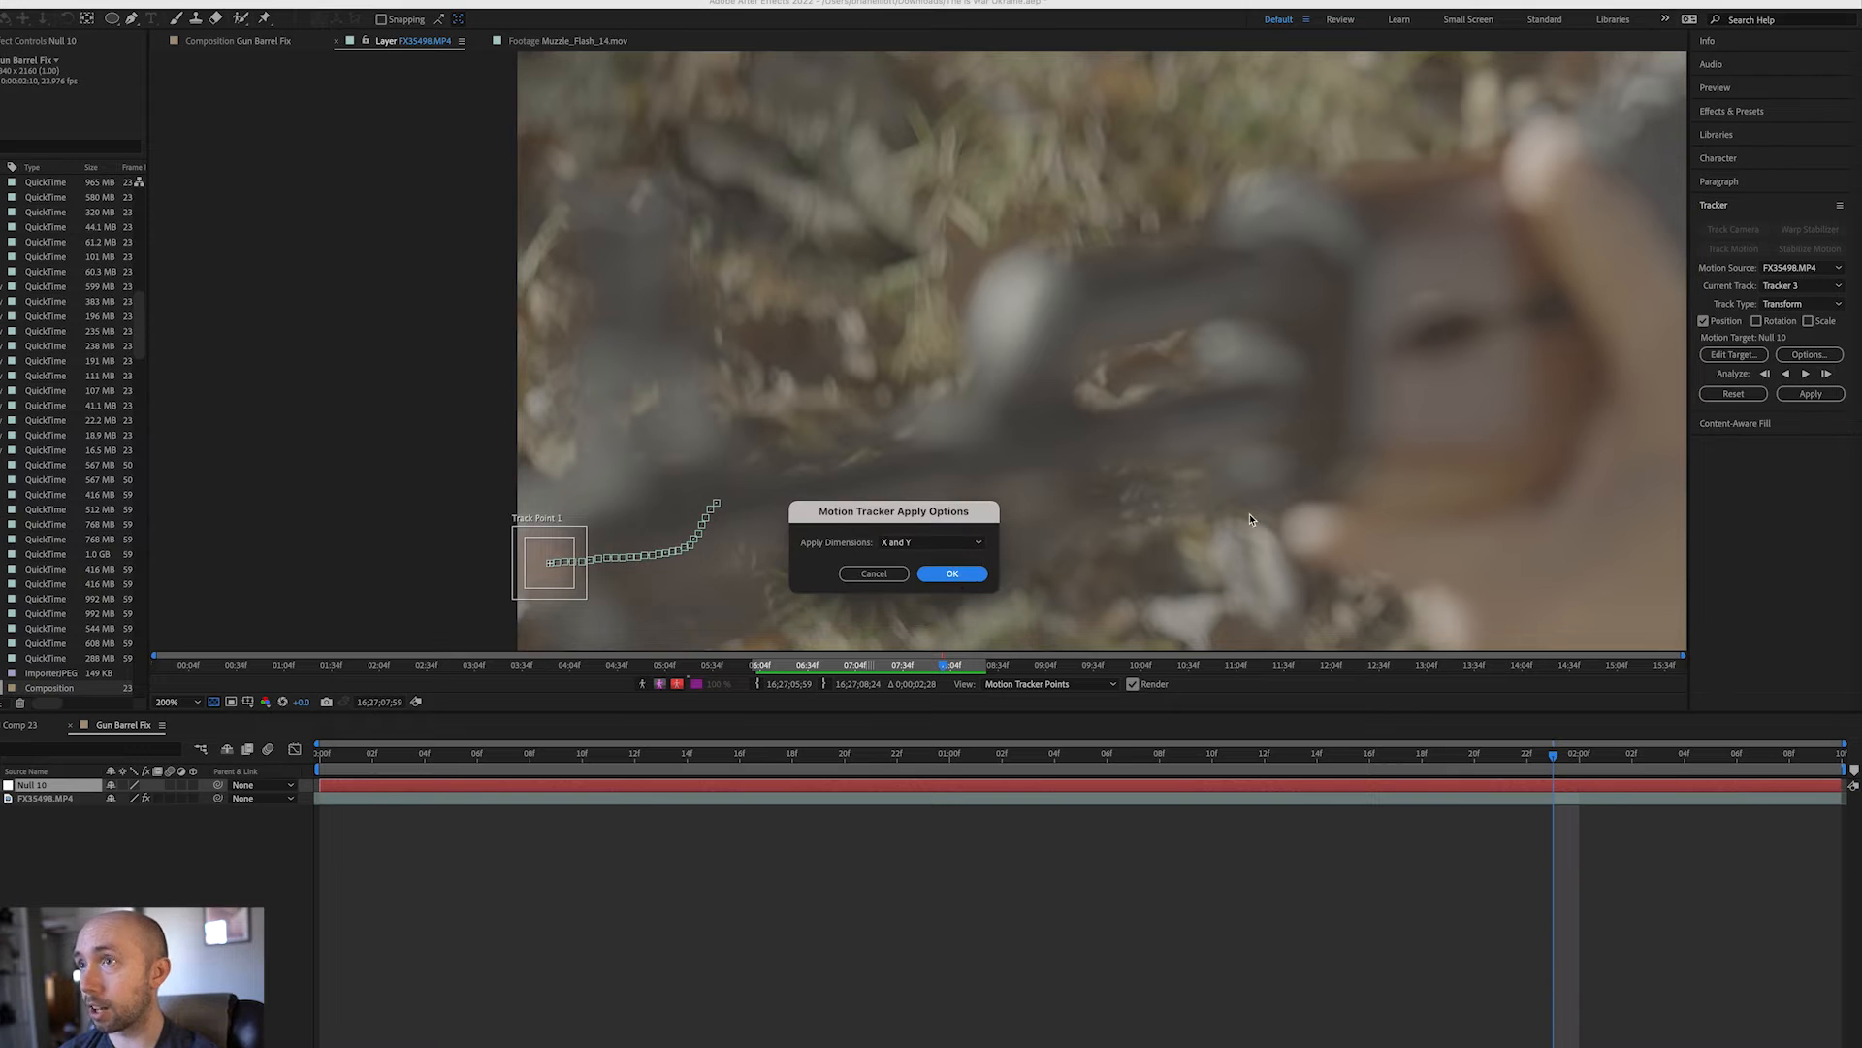
click(954, 575)
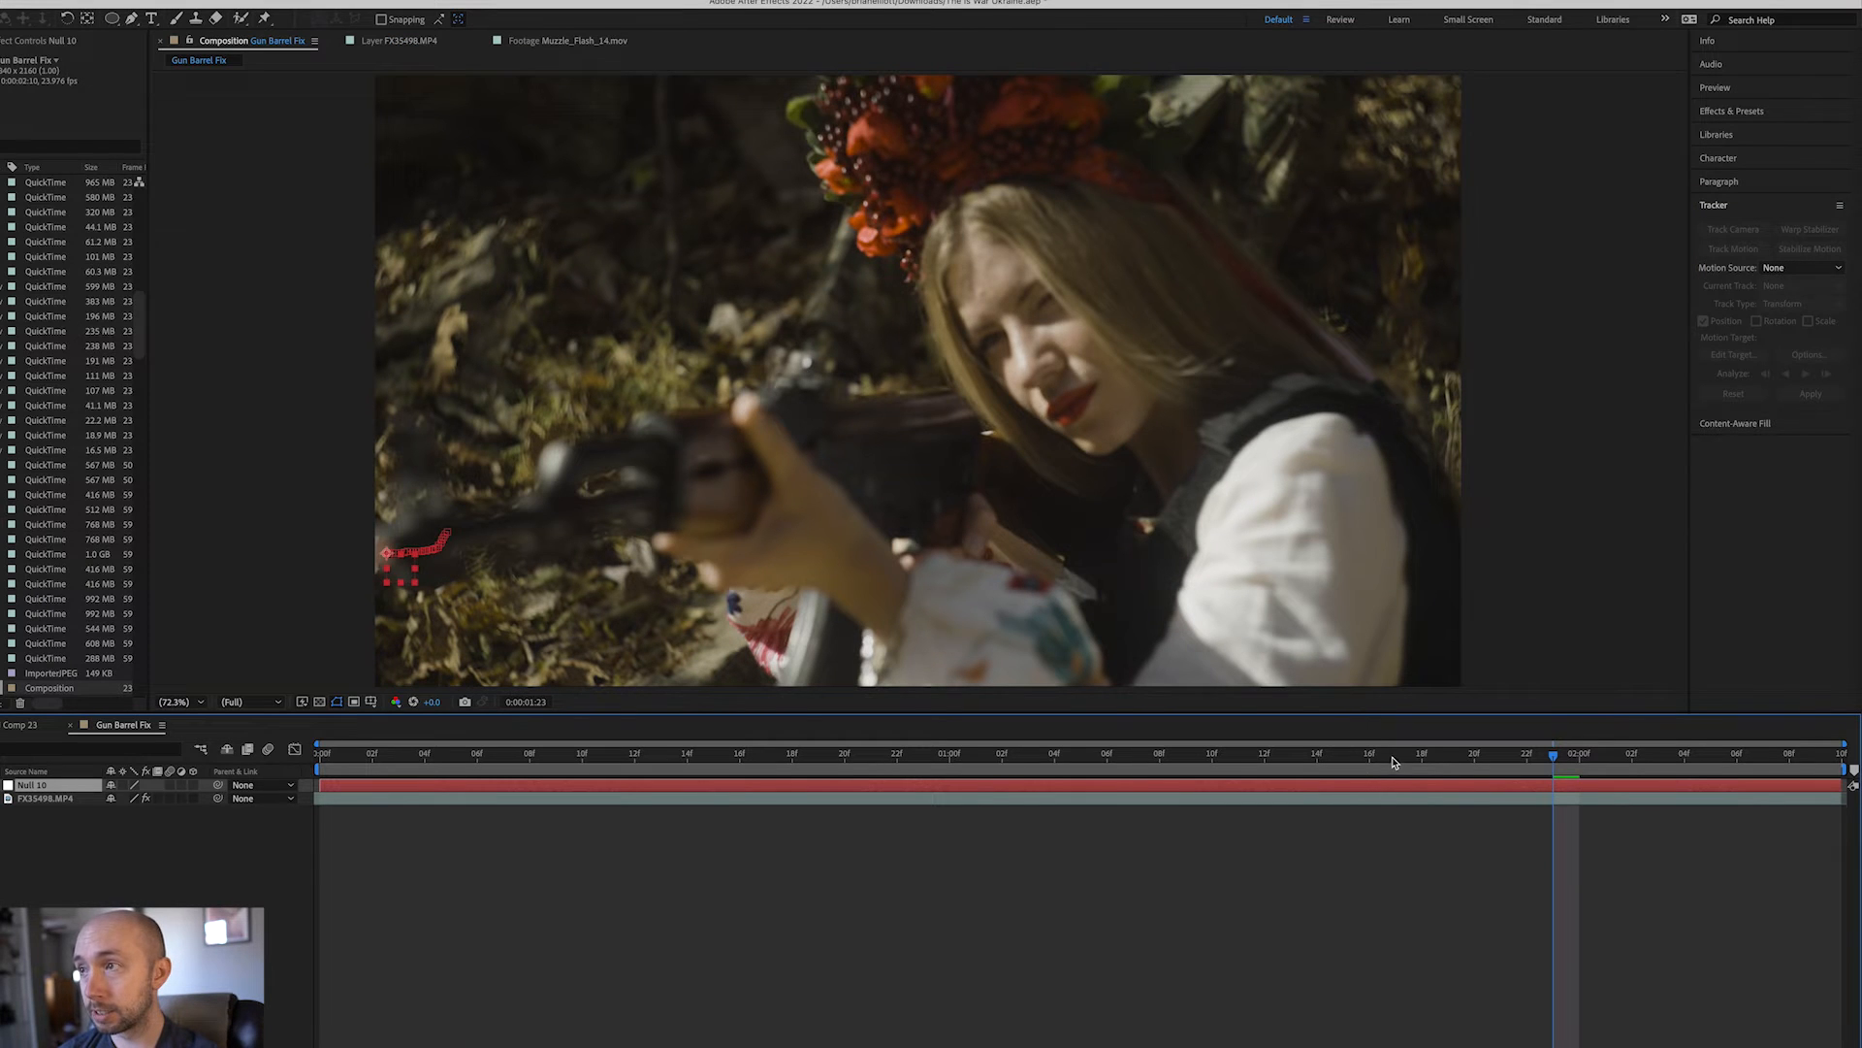
- At 0:00:01:22, move the null onto the muzzle tip at the image's left edge, working at 200% view
click(1550, 771)
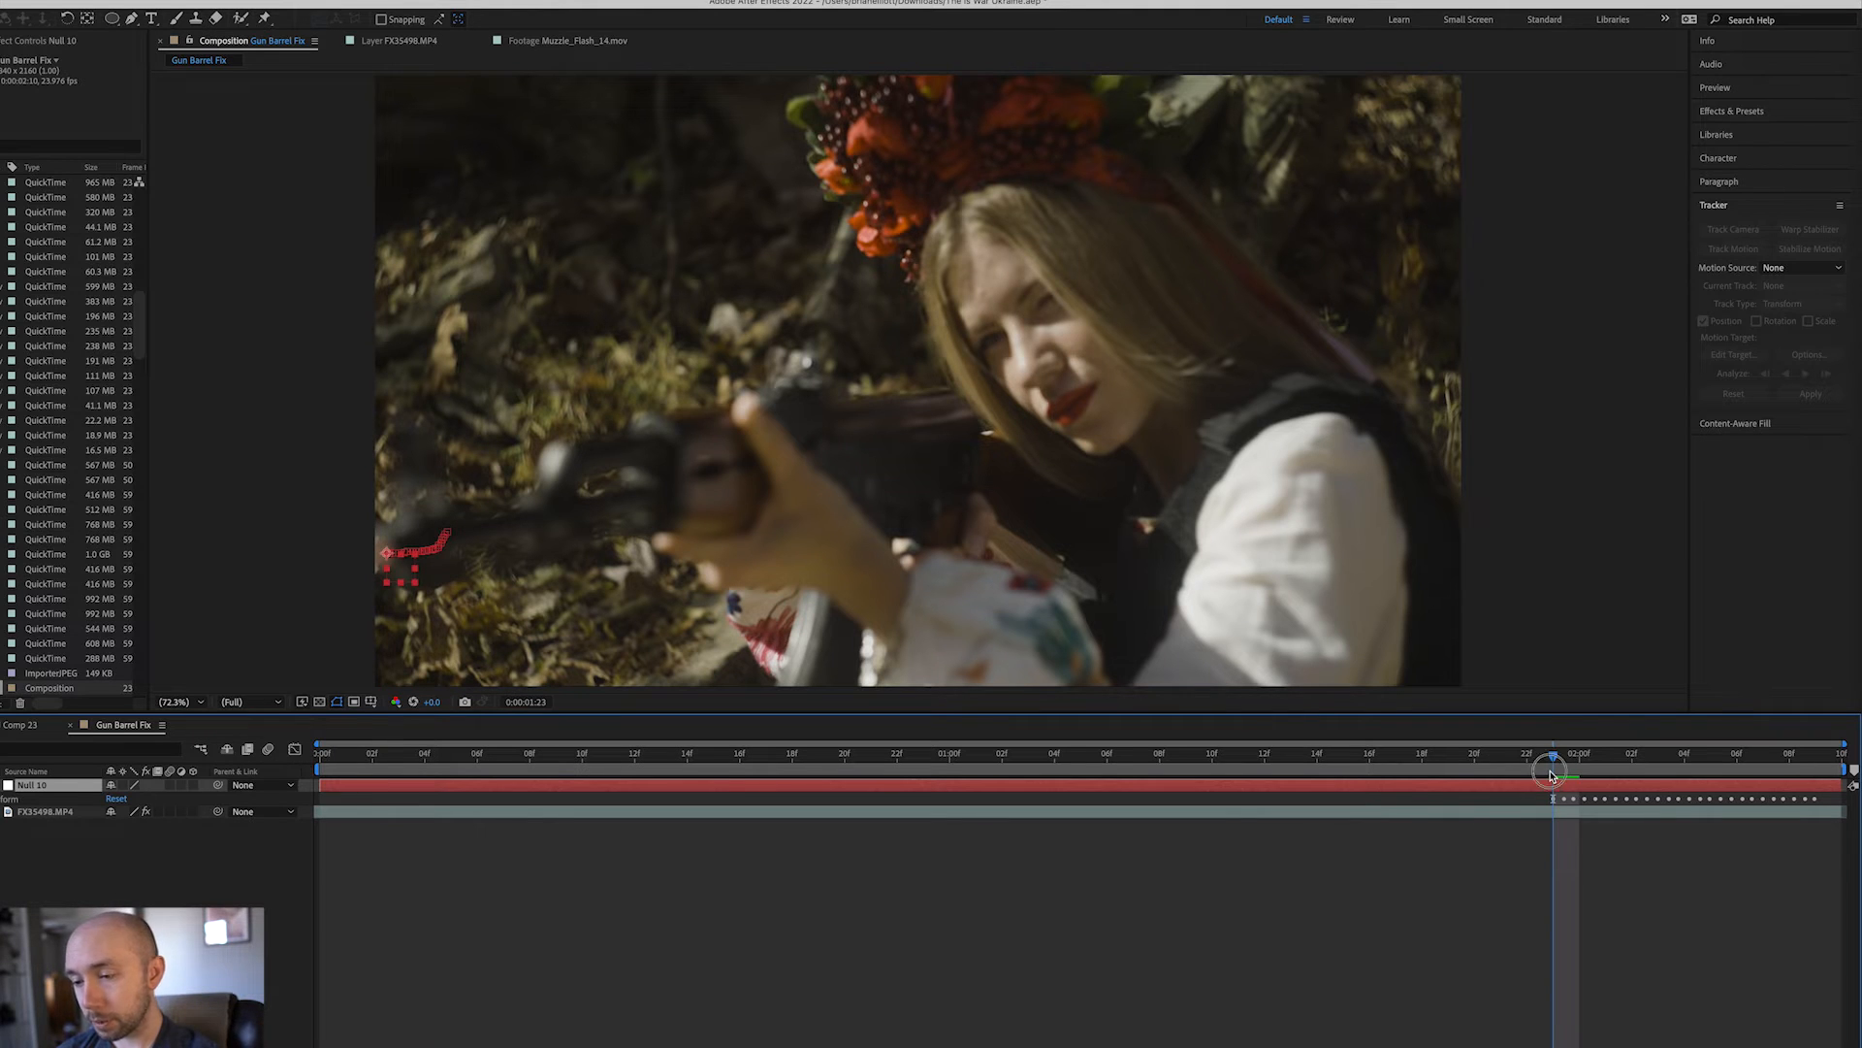
key(=)
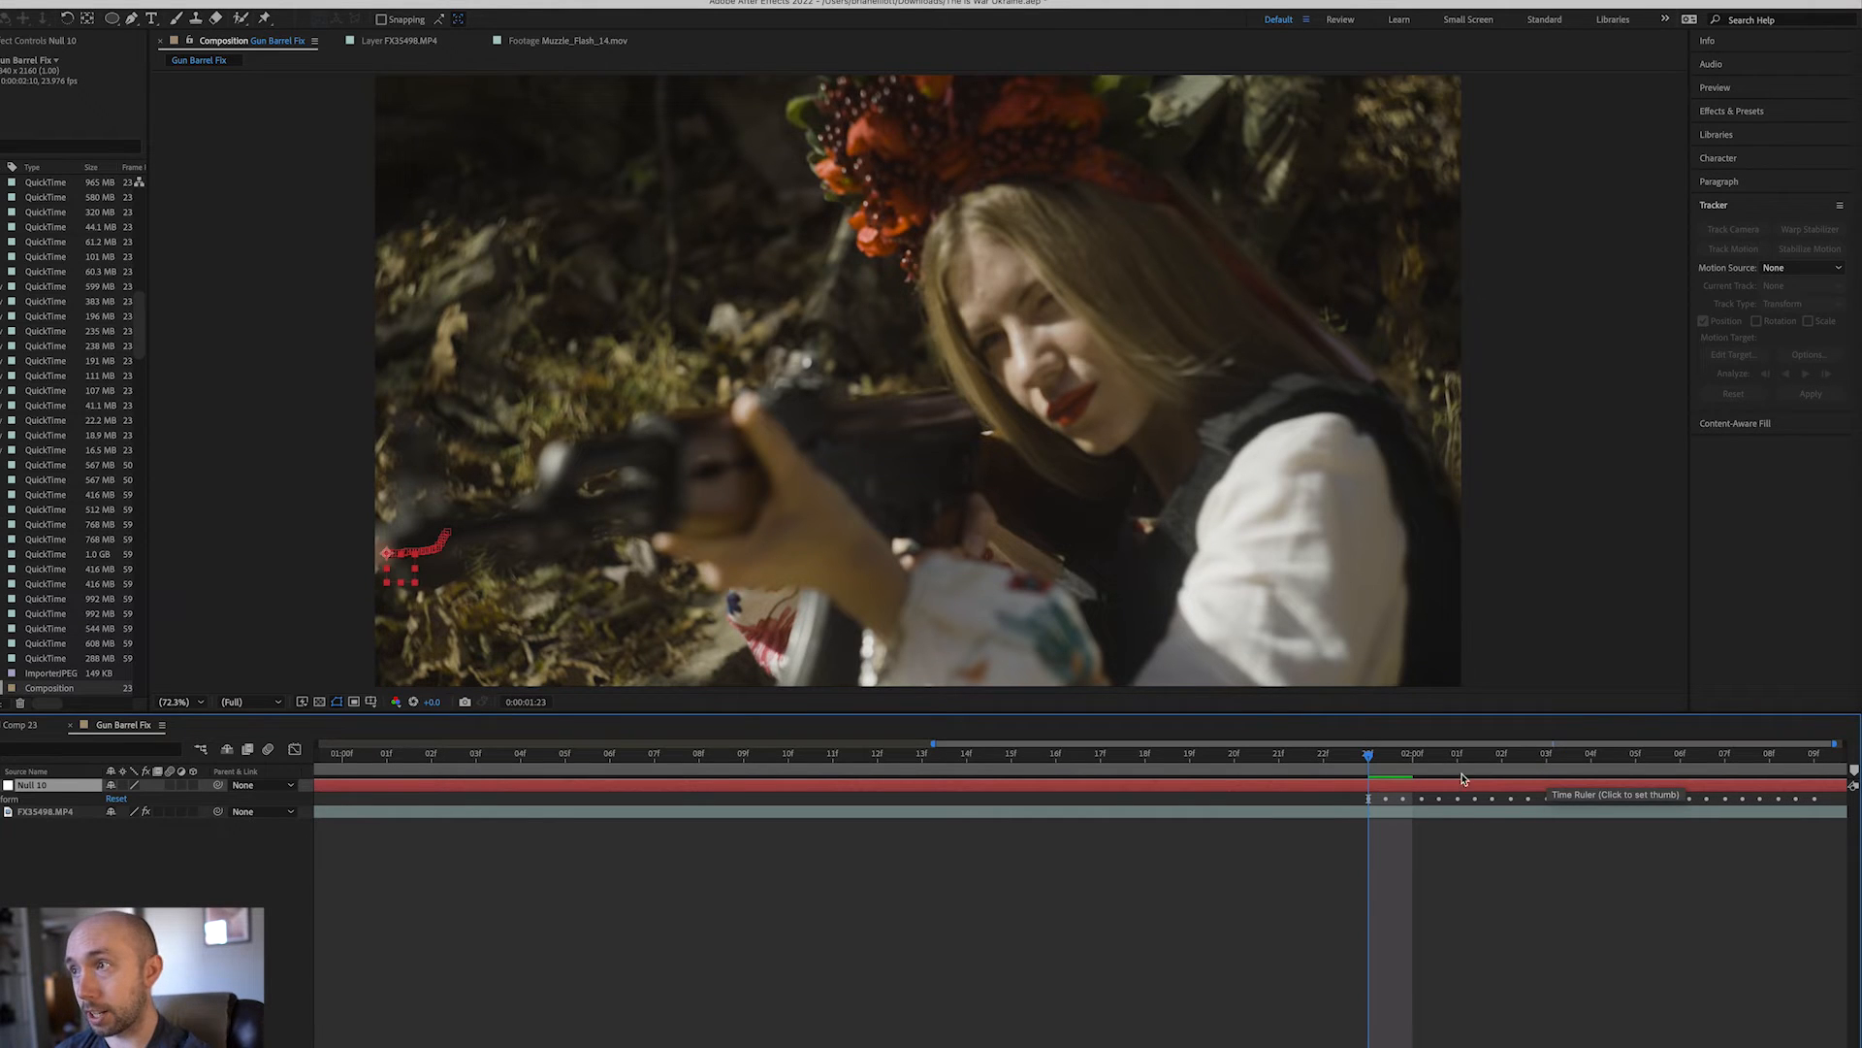
click(1343, 762)
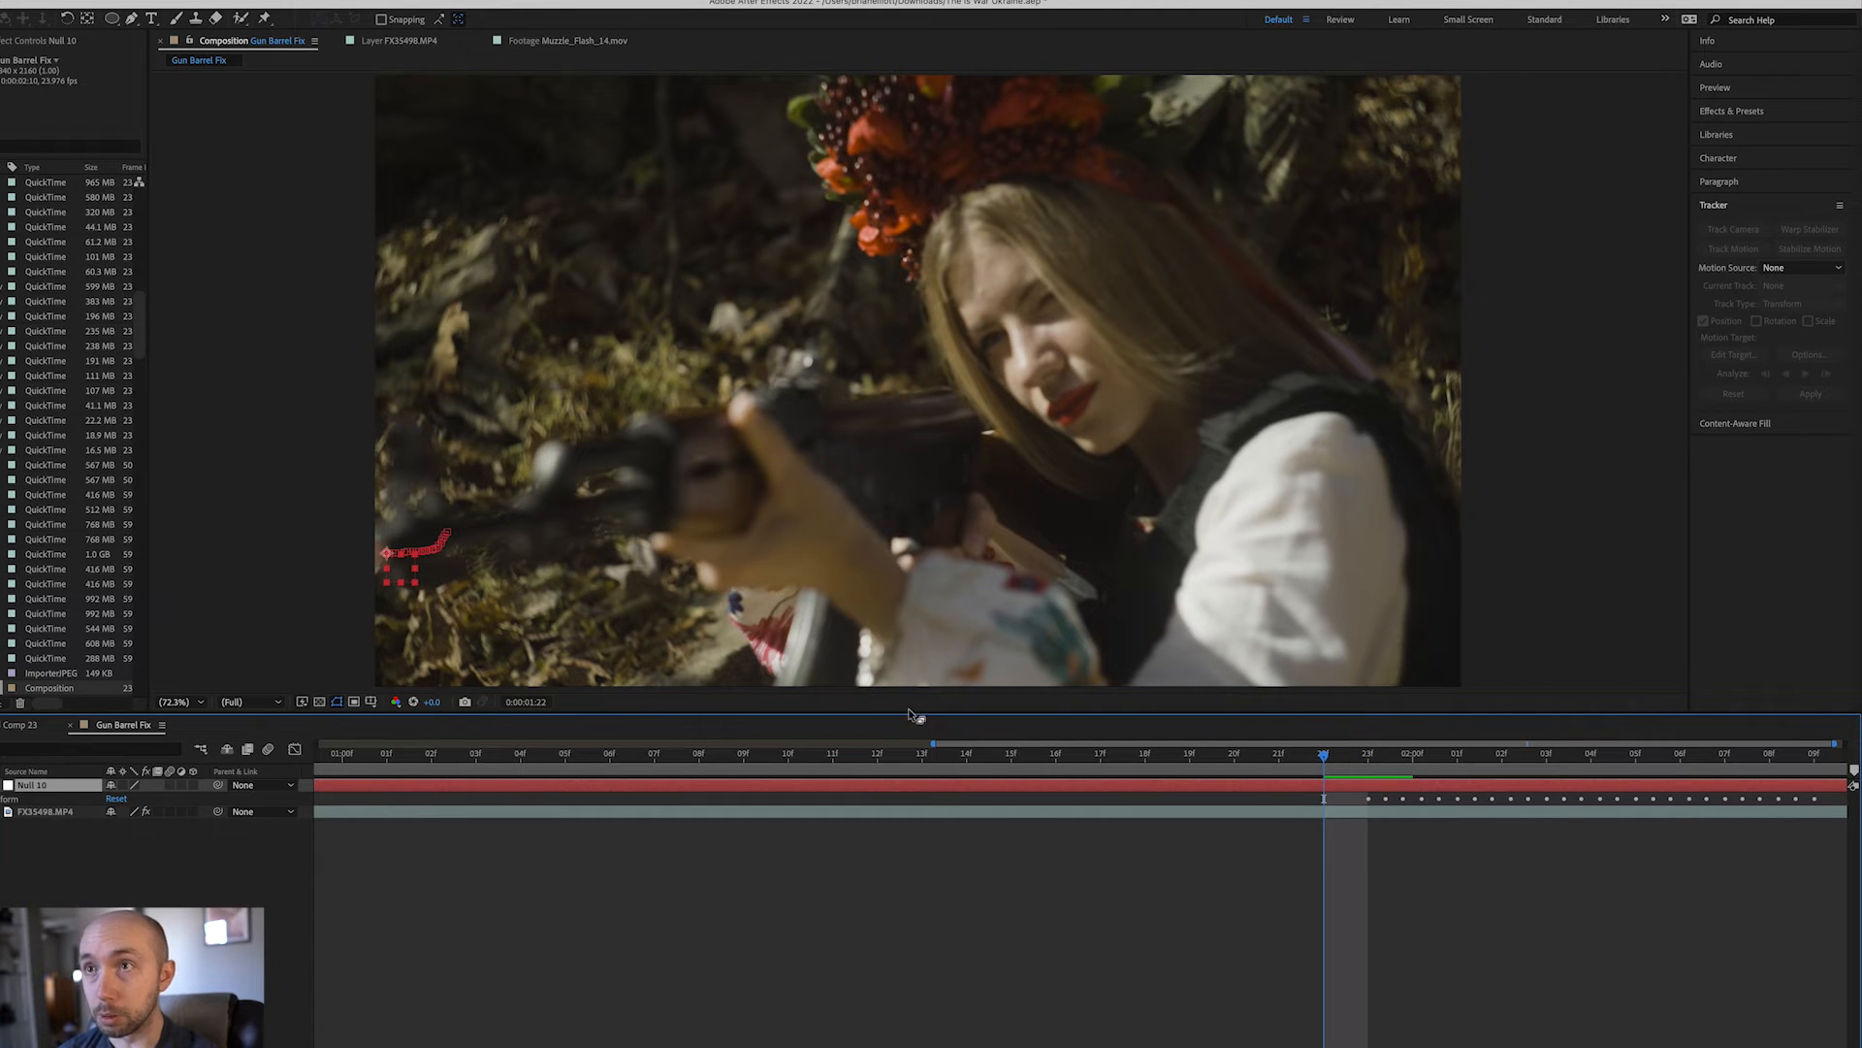
click(190, 701)
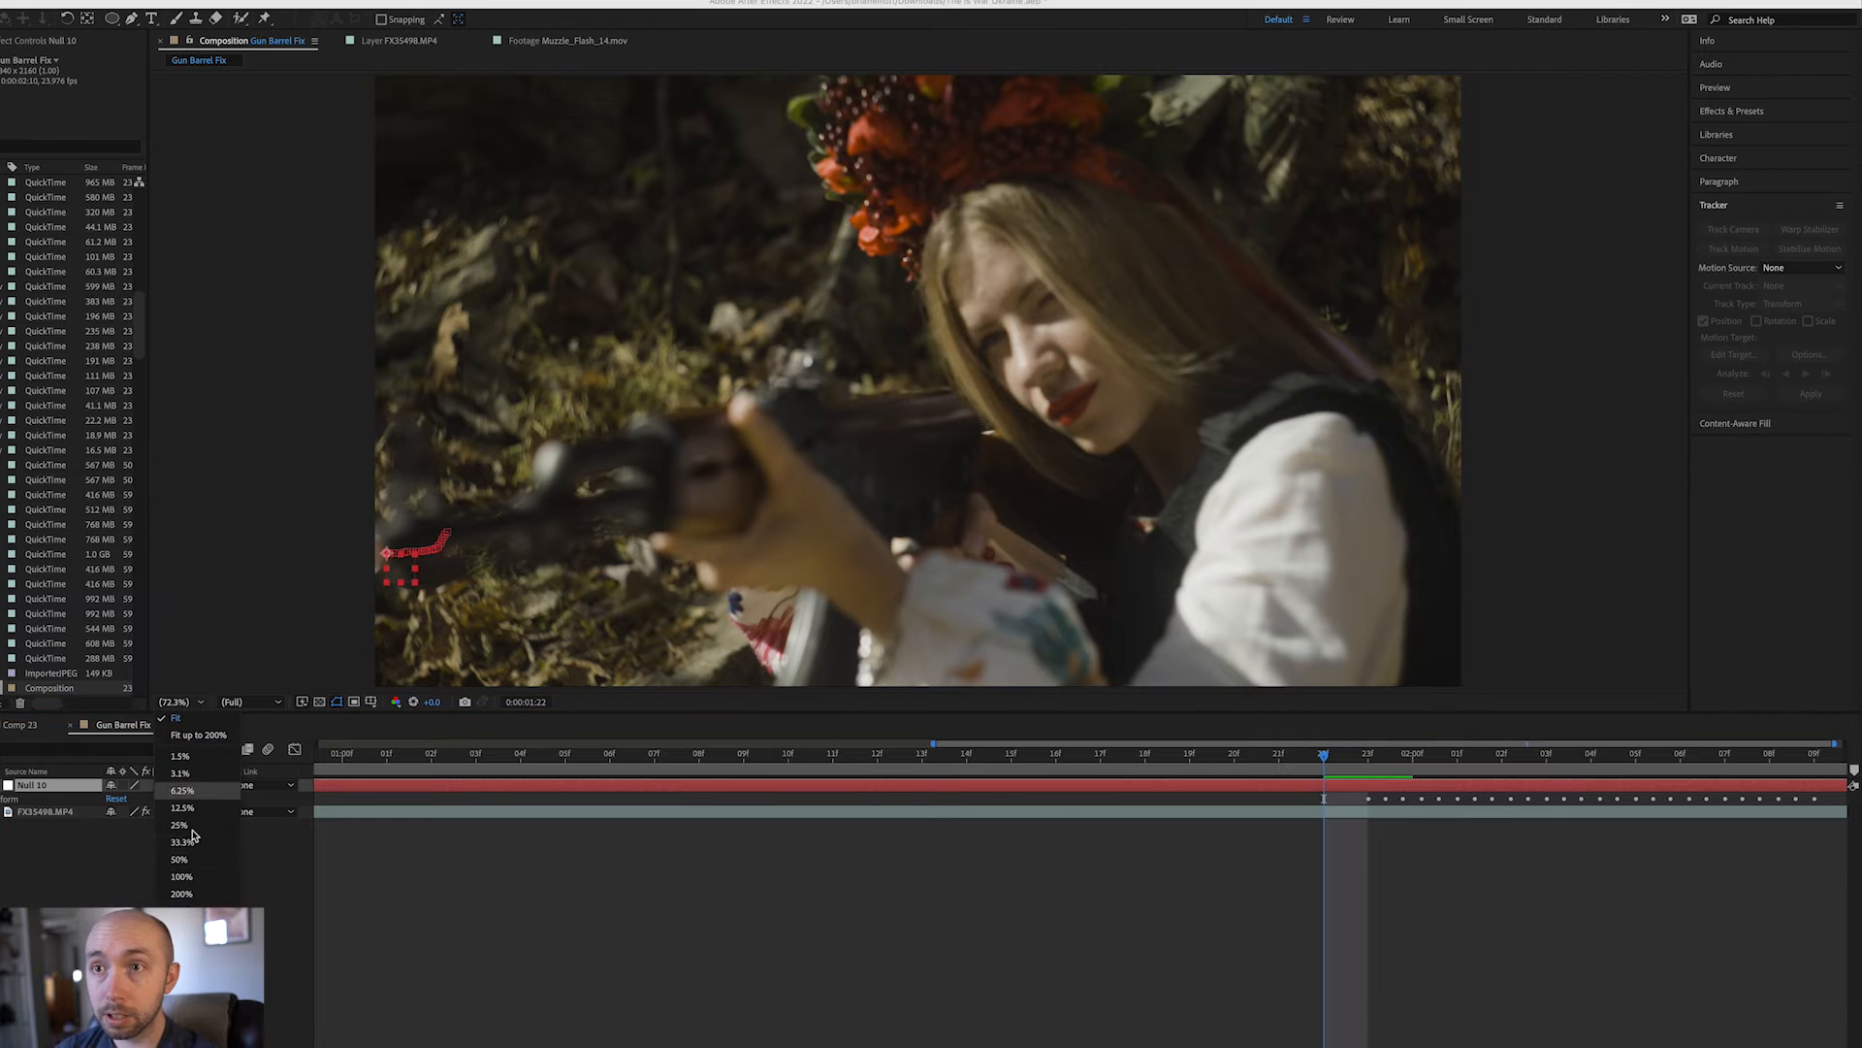
click(184, 893)
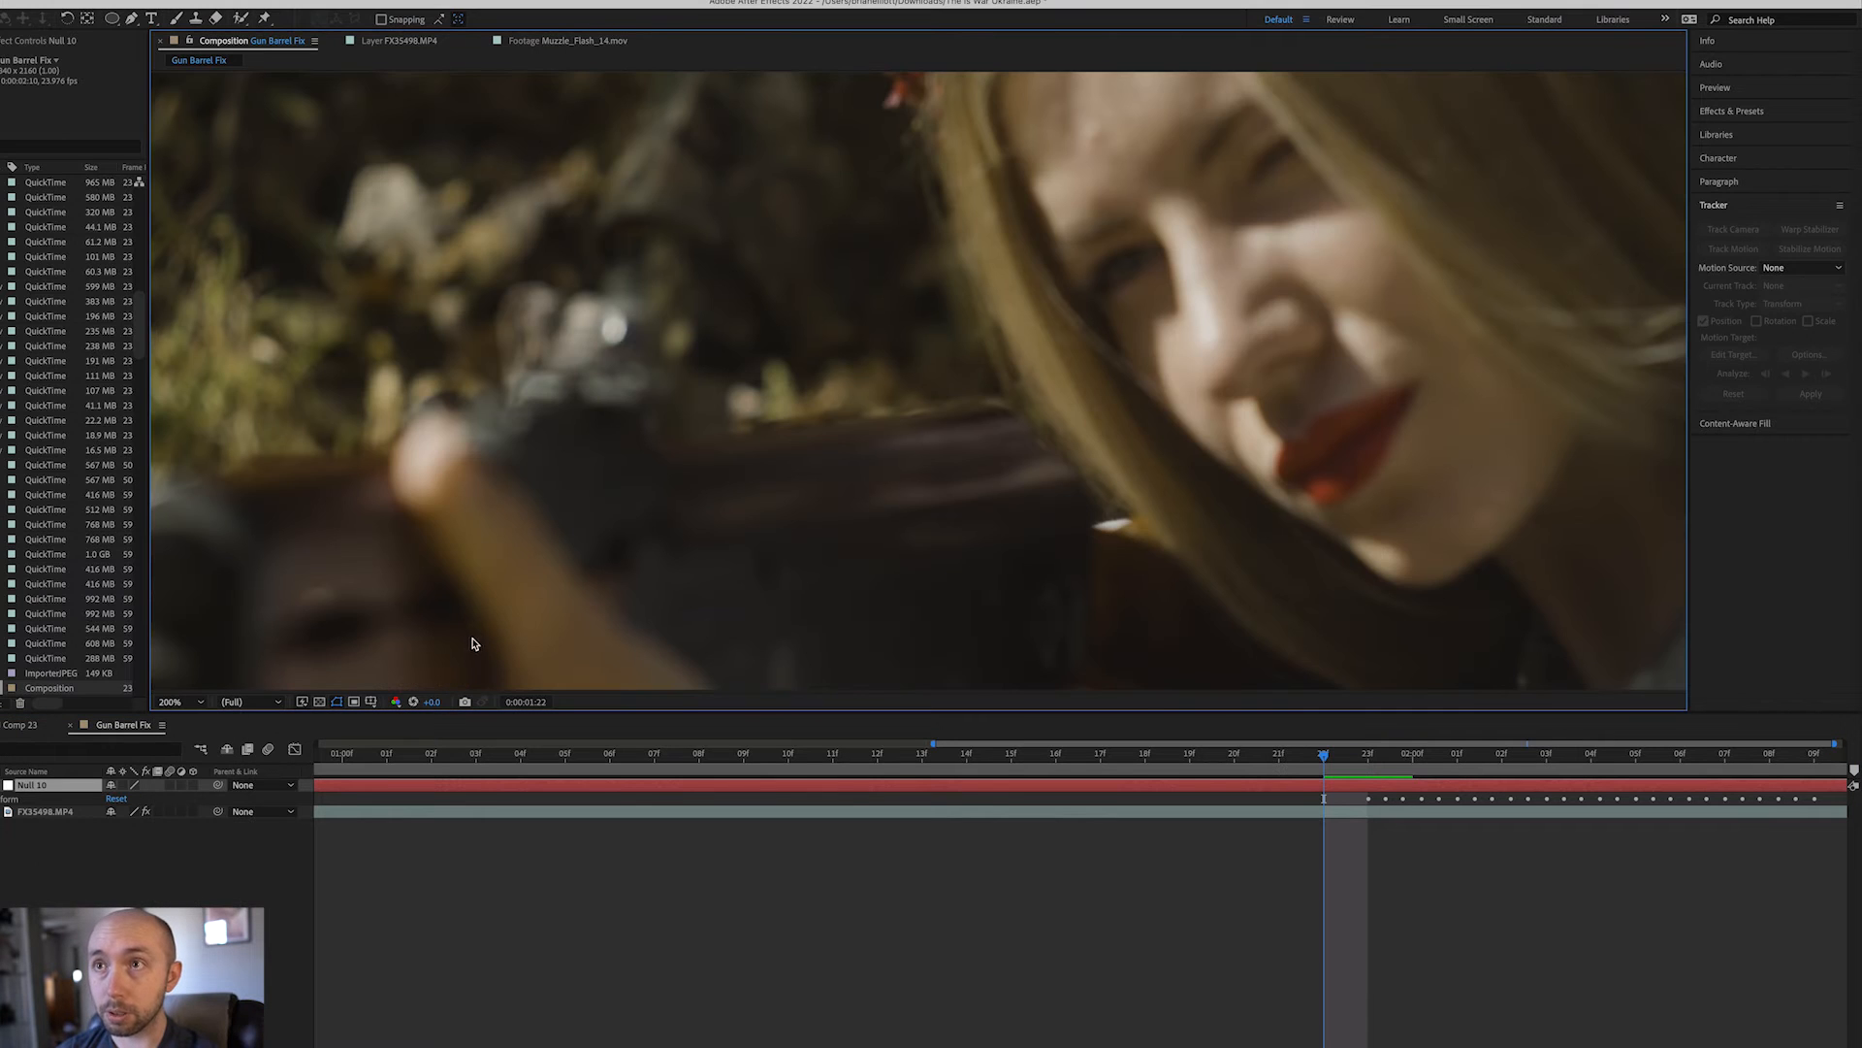
drag(291, 595, 985, 428)
drag(707, 491, 1430, 227)
drag(1335, 381, 1429, 486)
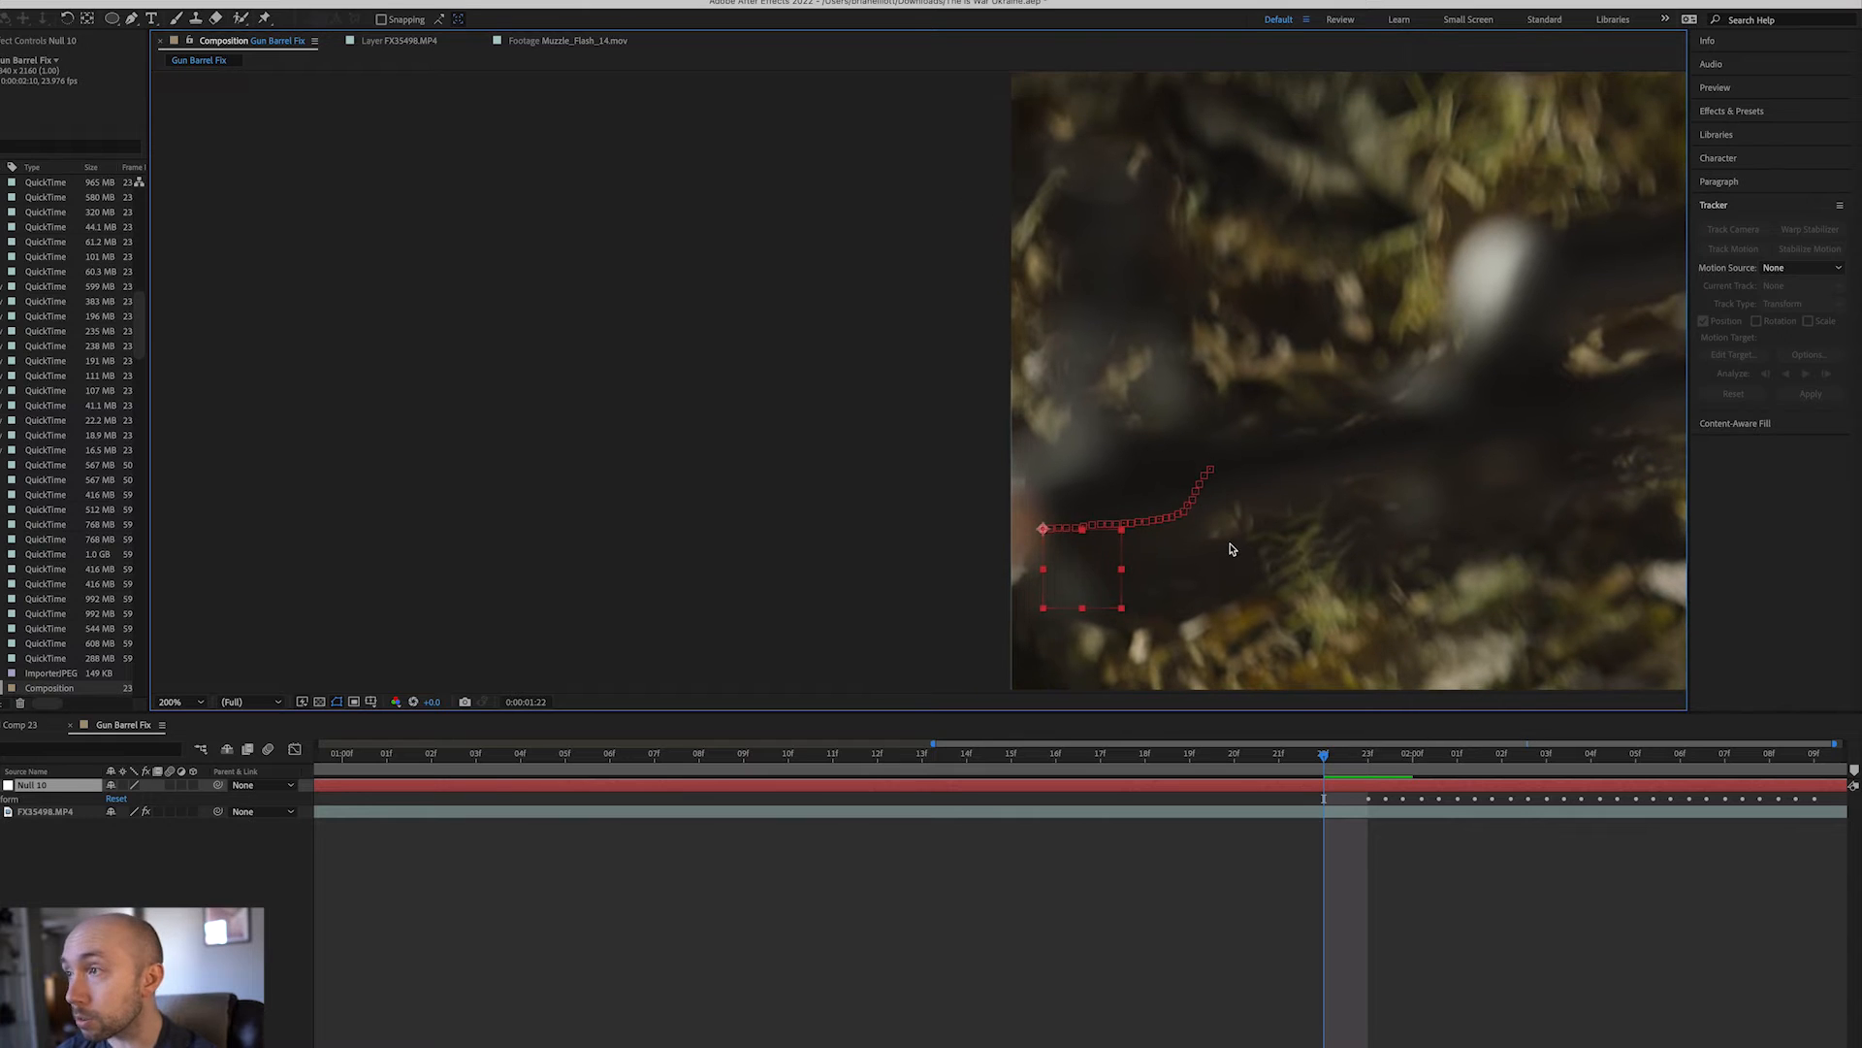
drag(1094, 556, 1070, 560)
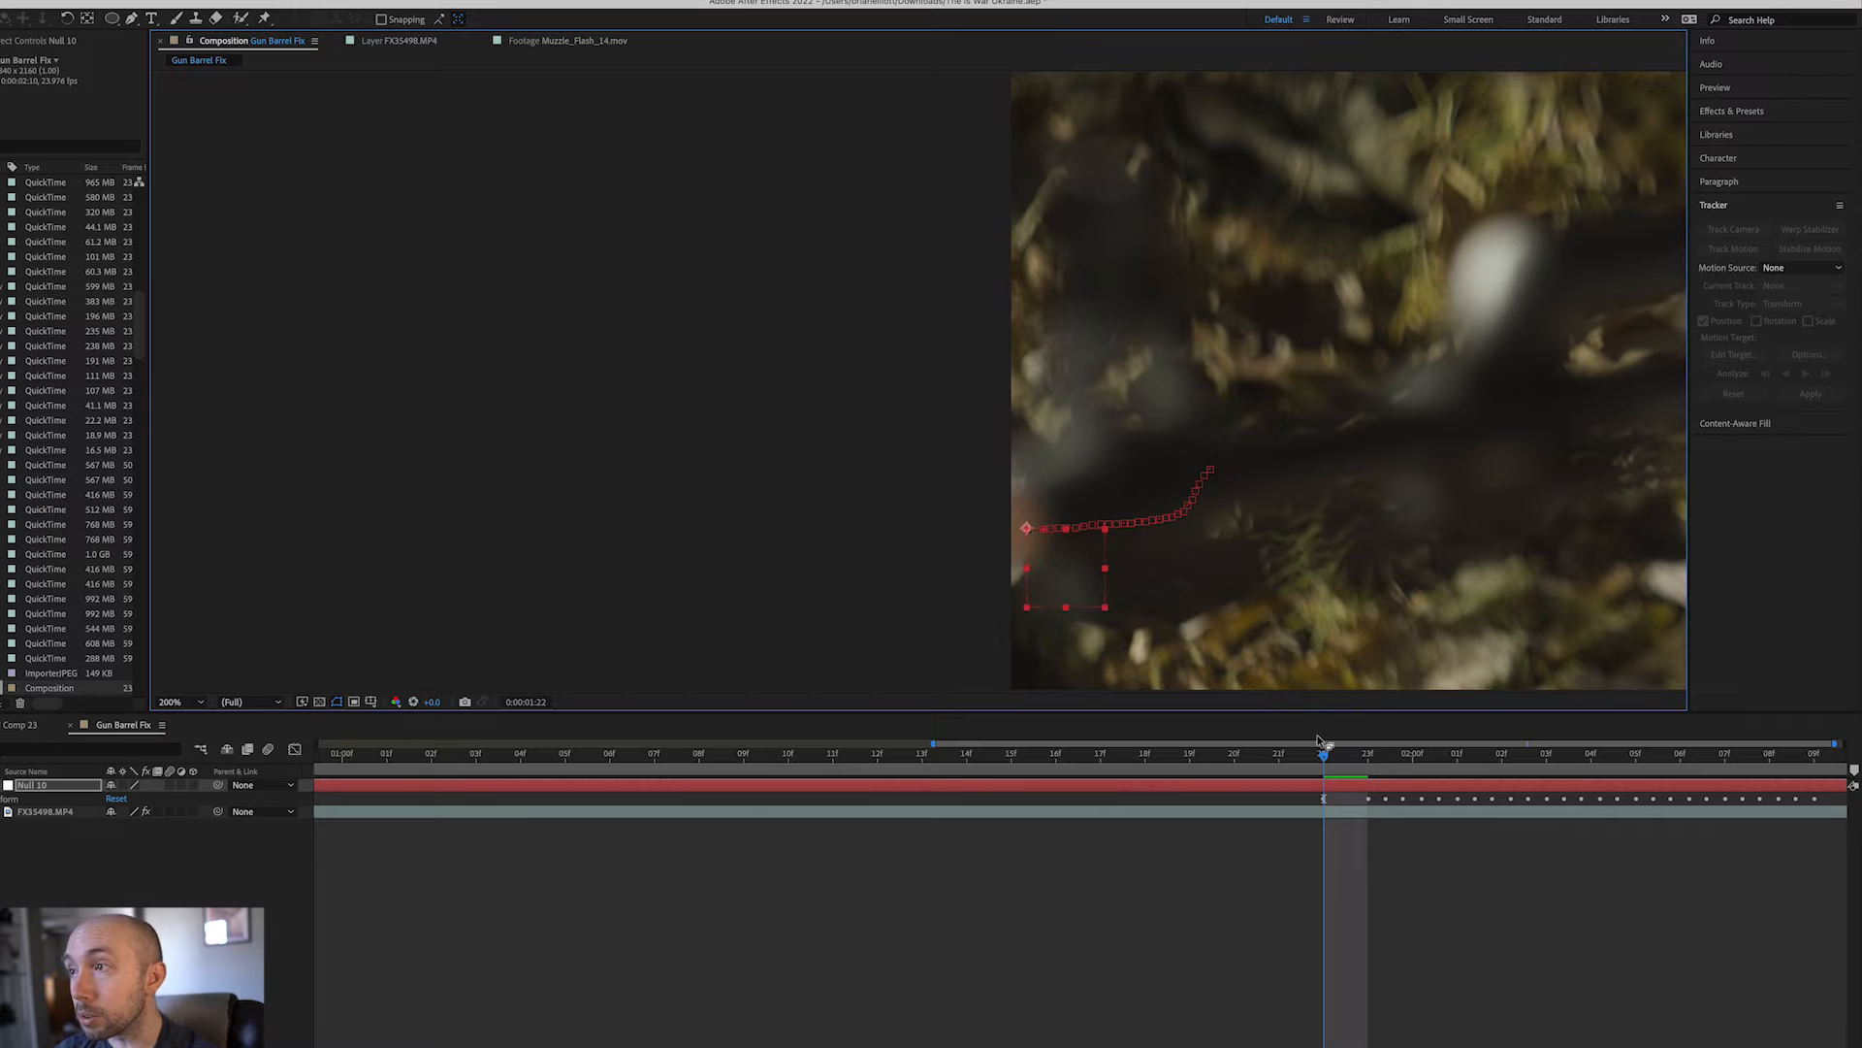
- Keyframe the null's position at 0:00:01:21 and 0:00:01:20, moving it out of frame past the image's left edge
drag(1323, 764, 1279, 761)
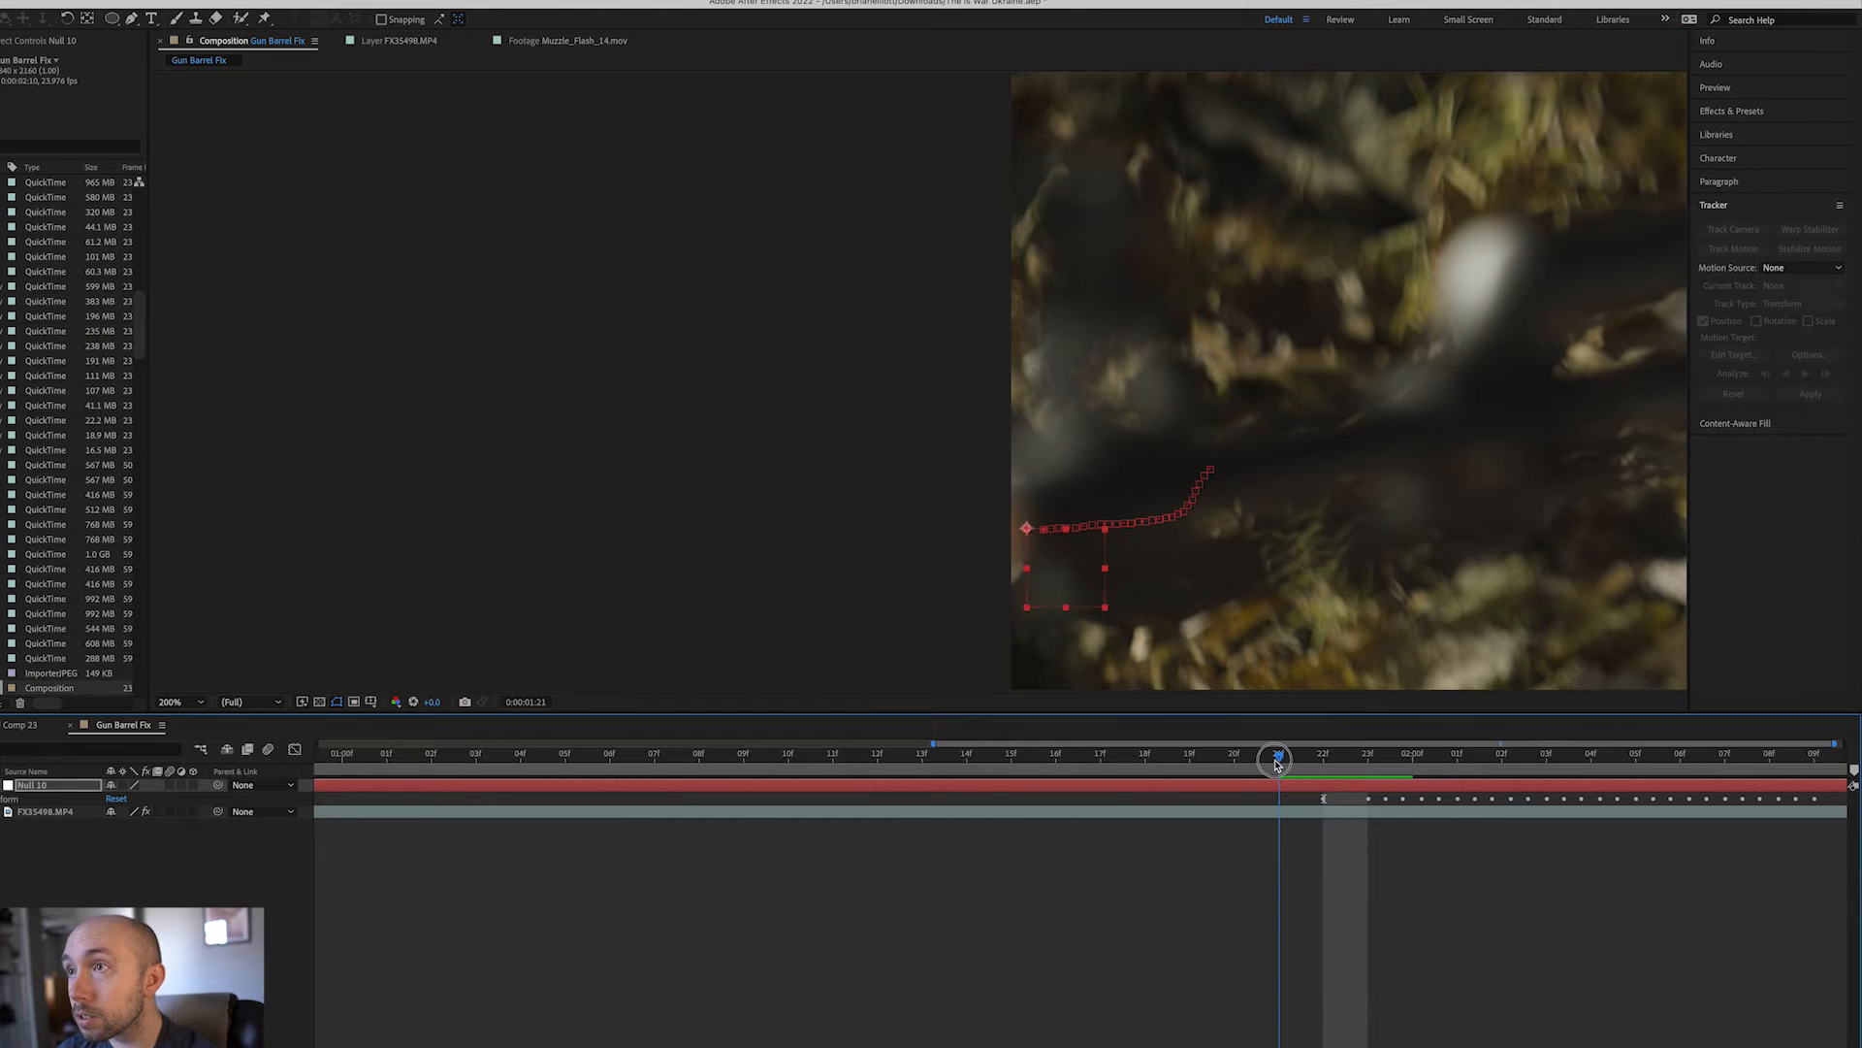
drag(1065, 578, 1036, 575)
drag(1277, 769, 1235, 764)
drag(1027, 558, 836, 565)
drag(1245, 757, 967, 766)
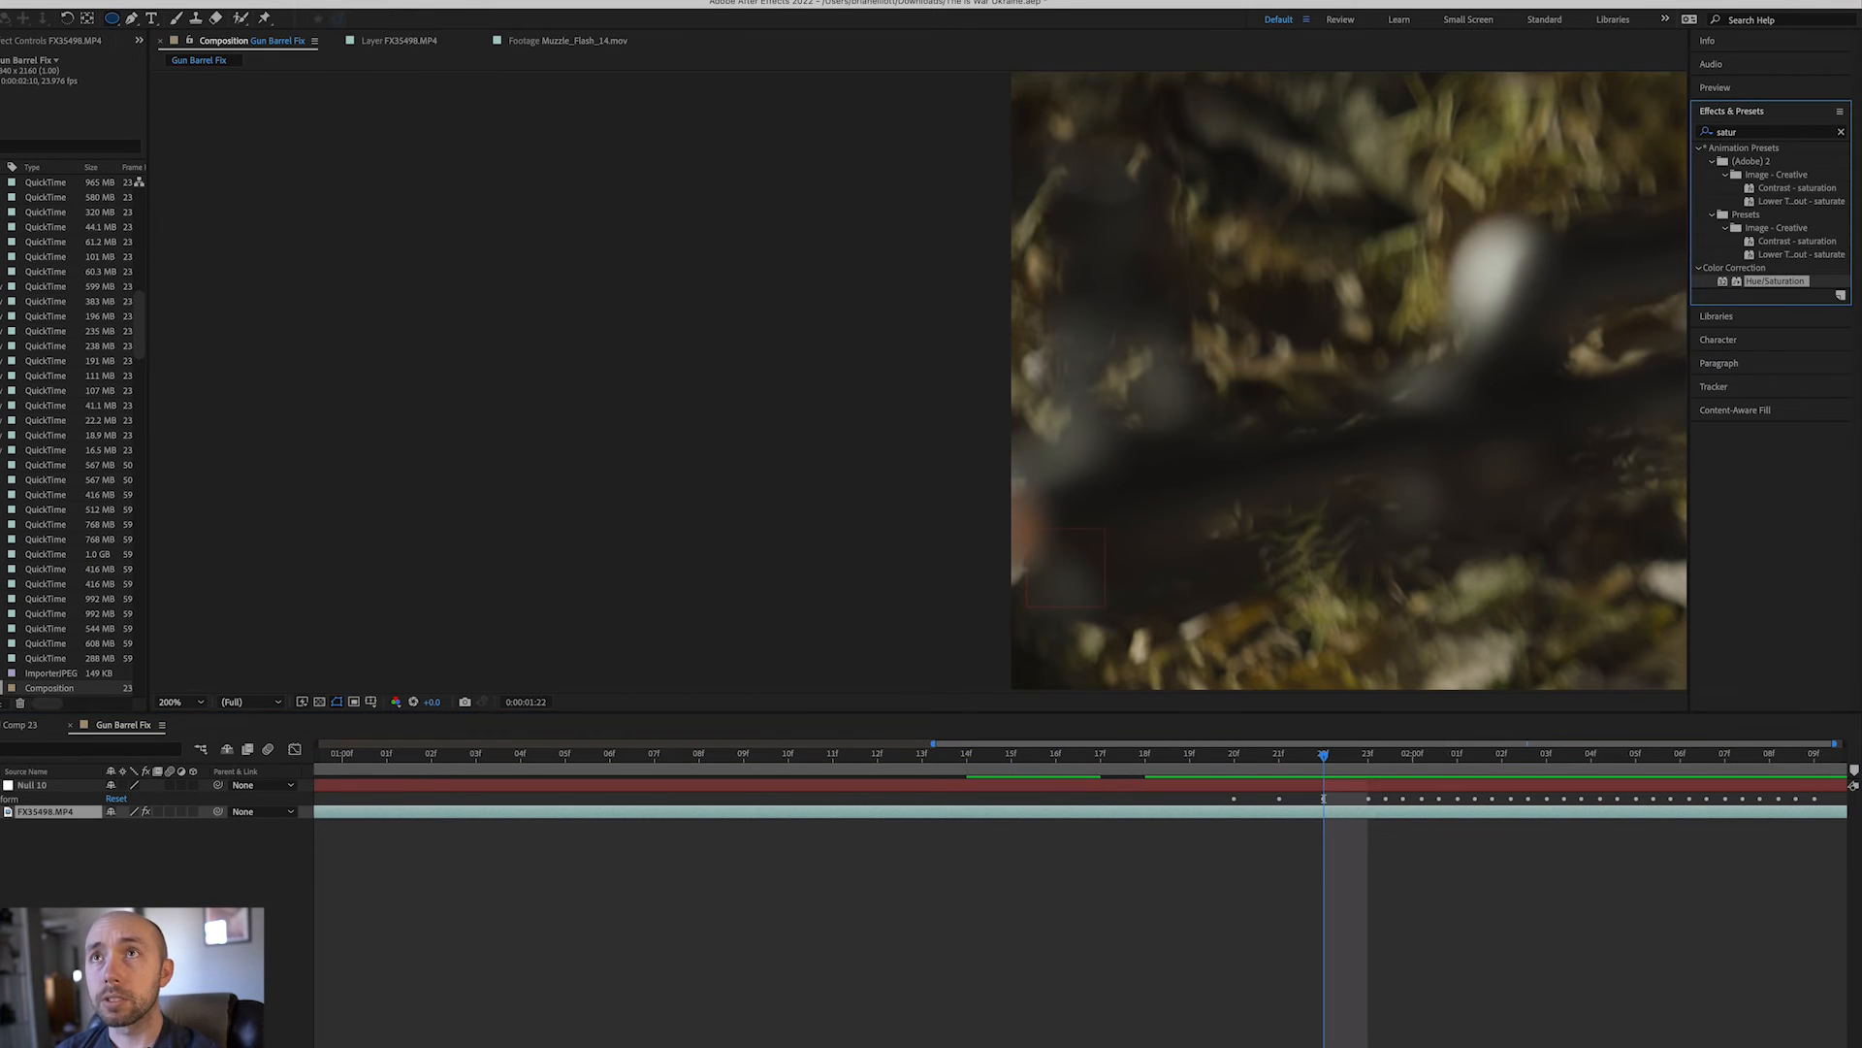
- Create an adjustment layer and trim its start to the null's first position keyframe at 0:00:01:20
click(167, 2)
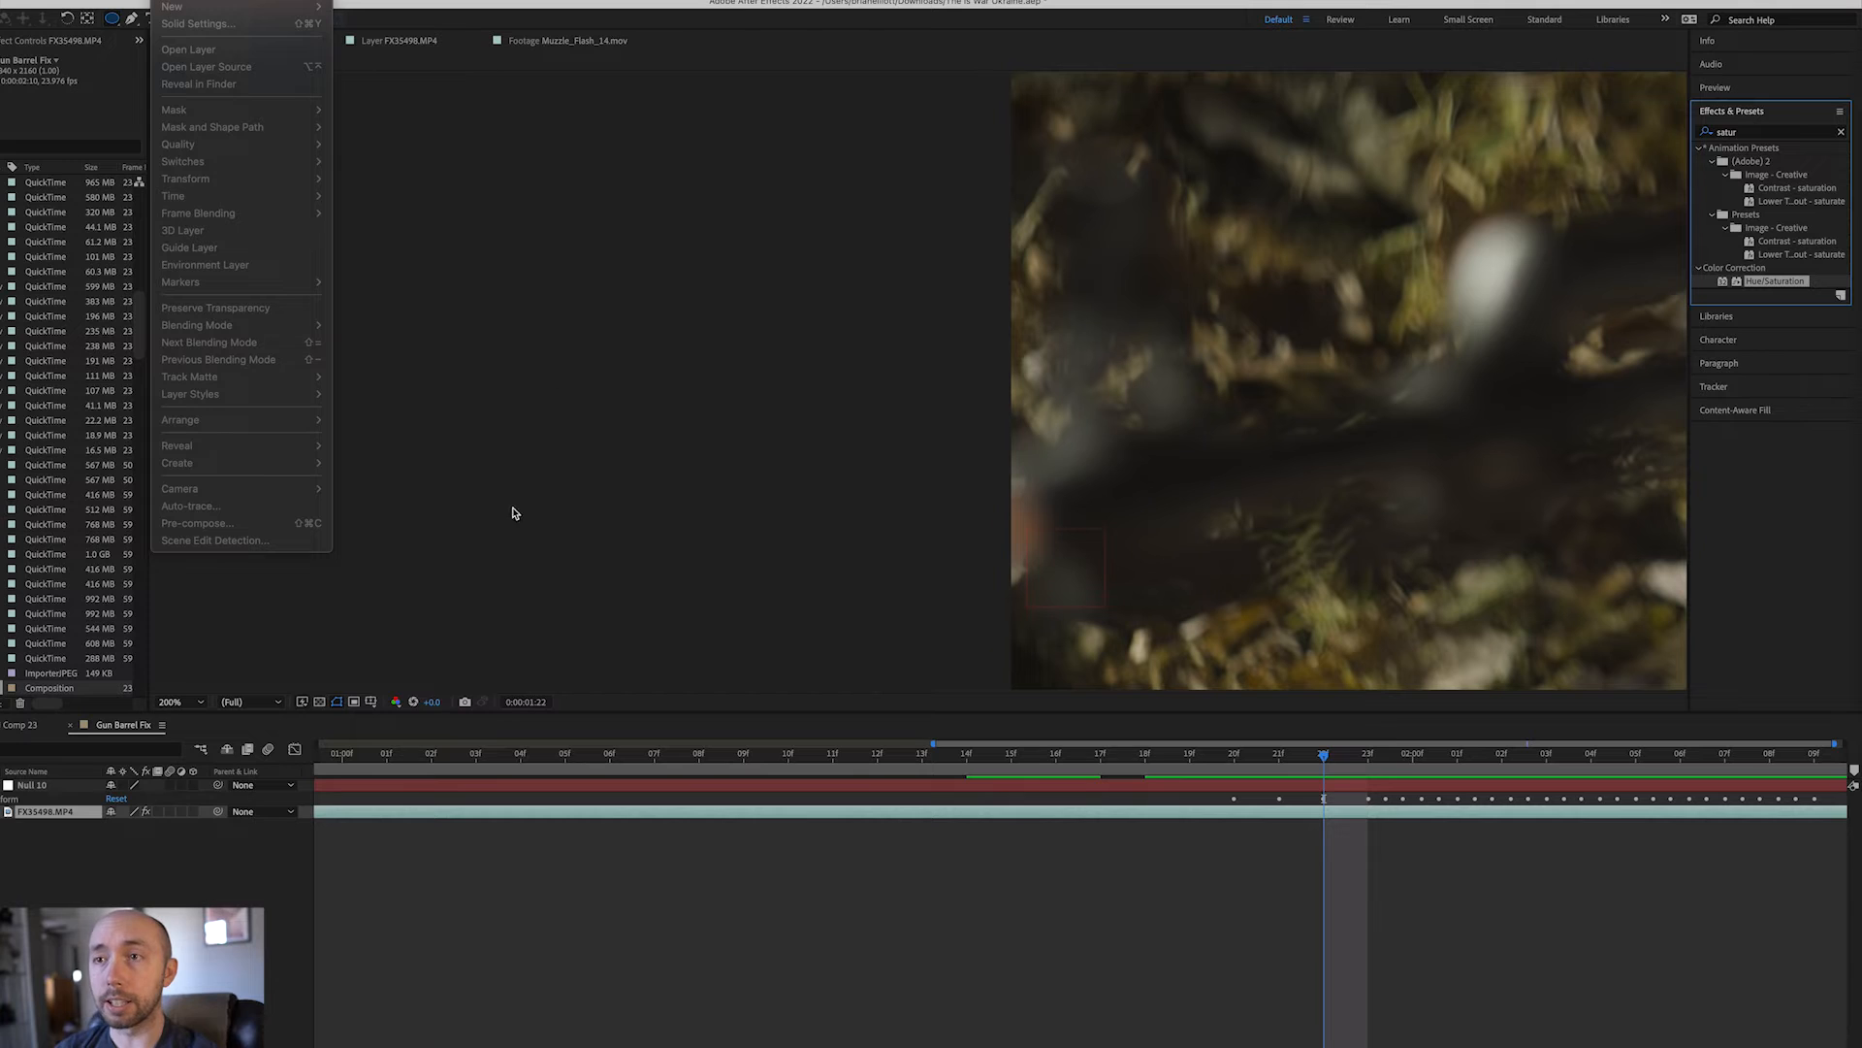
click(388, 852)
click(167, 2)
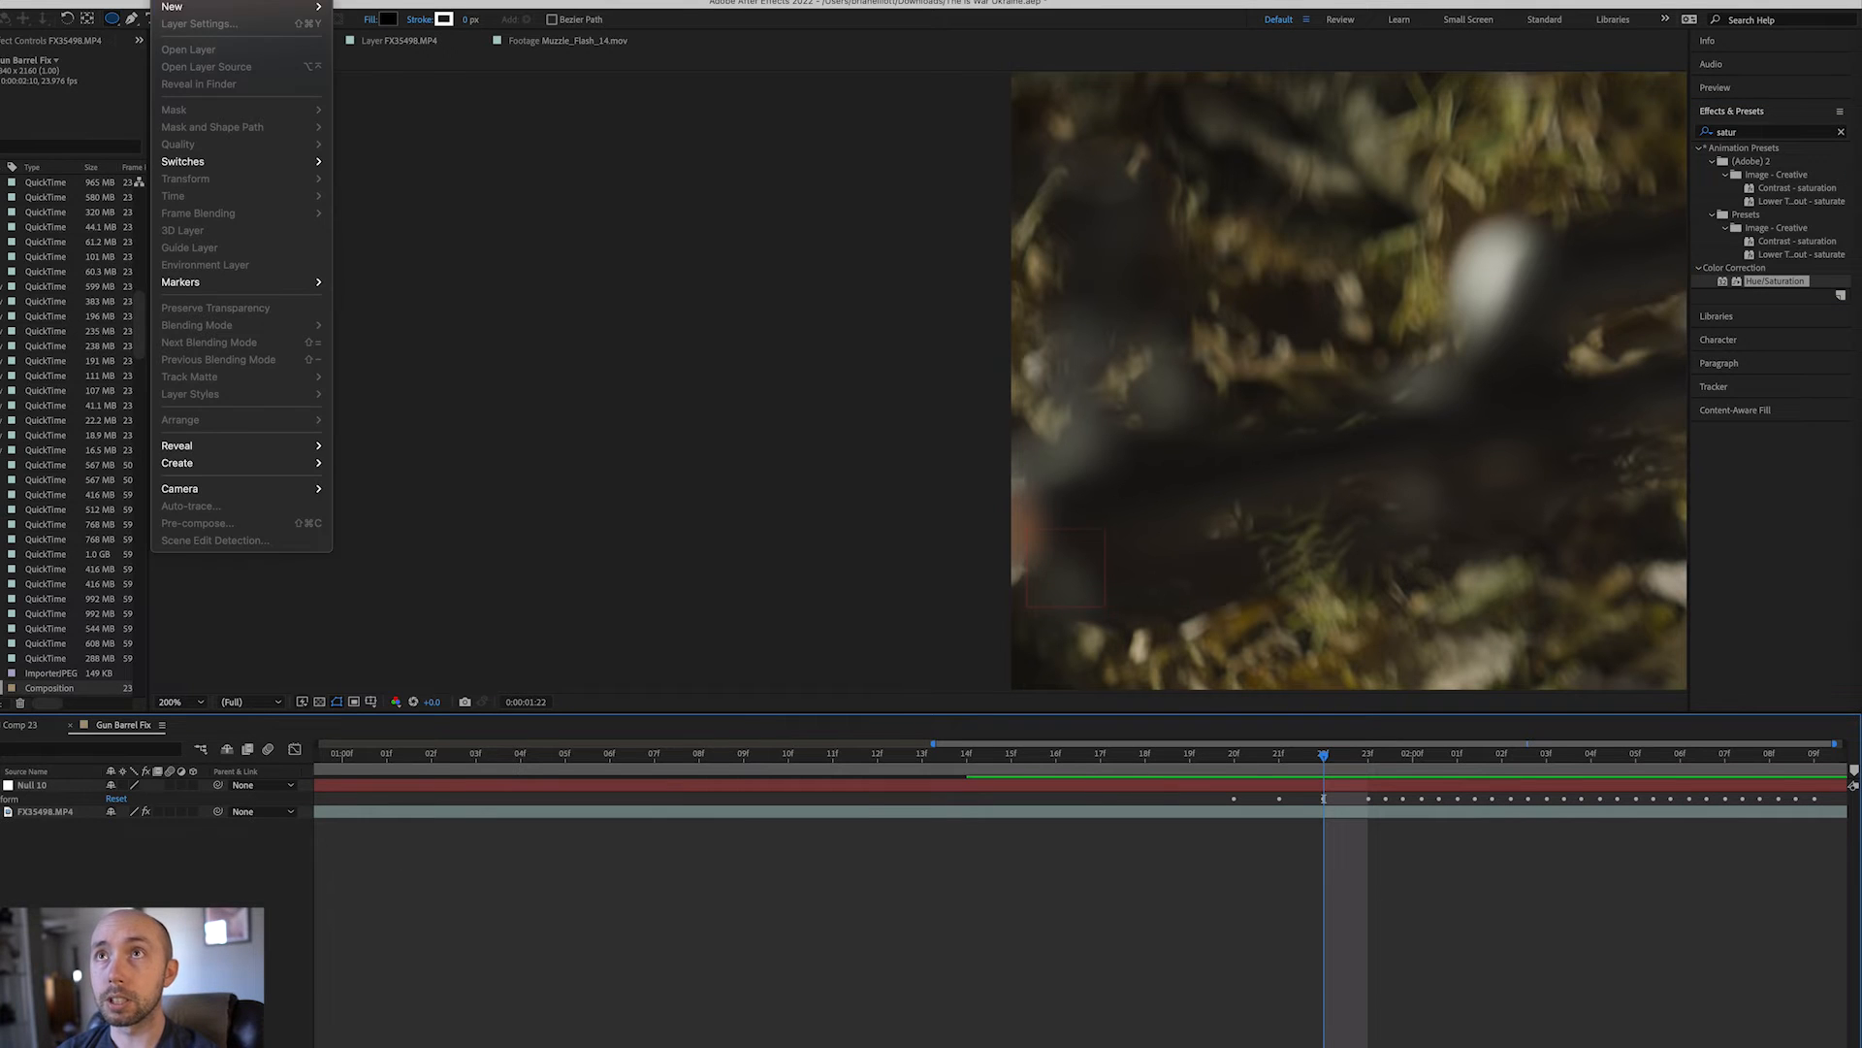
mouse_move(173, 8)
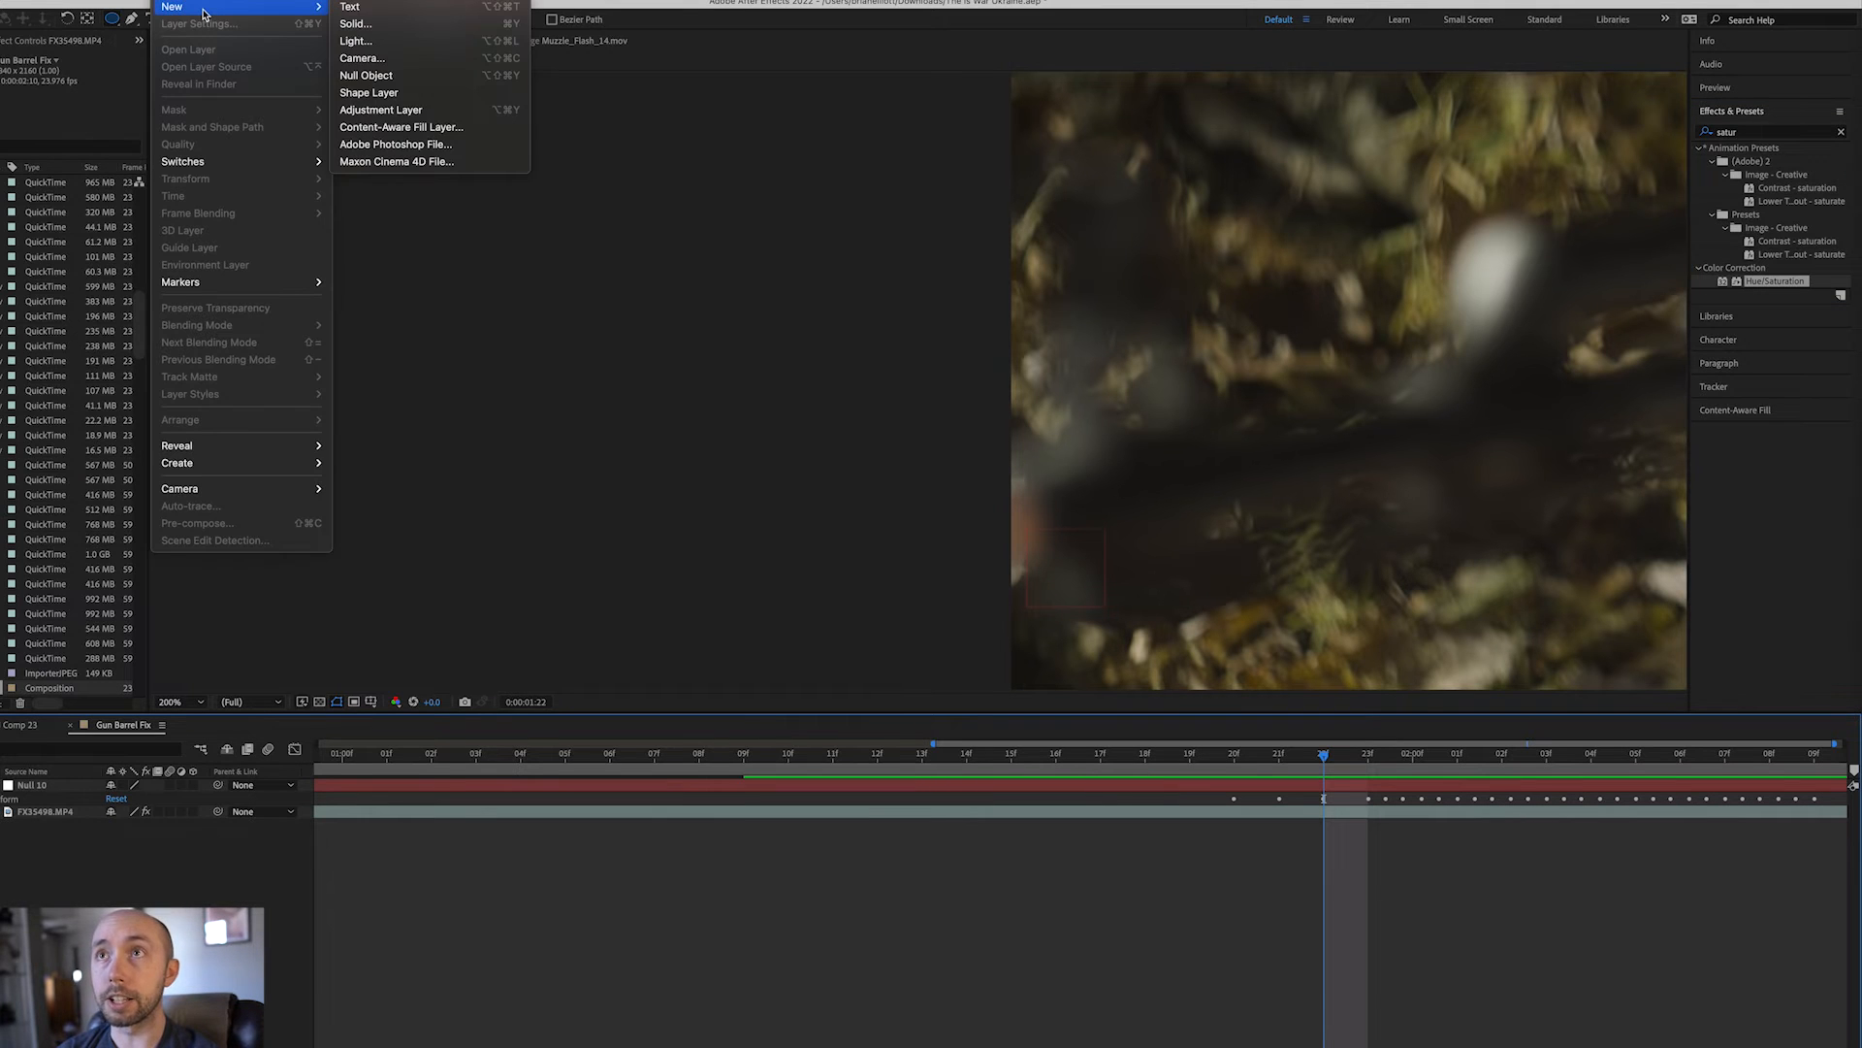
click(417, 110)
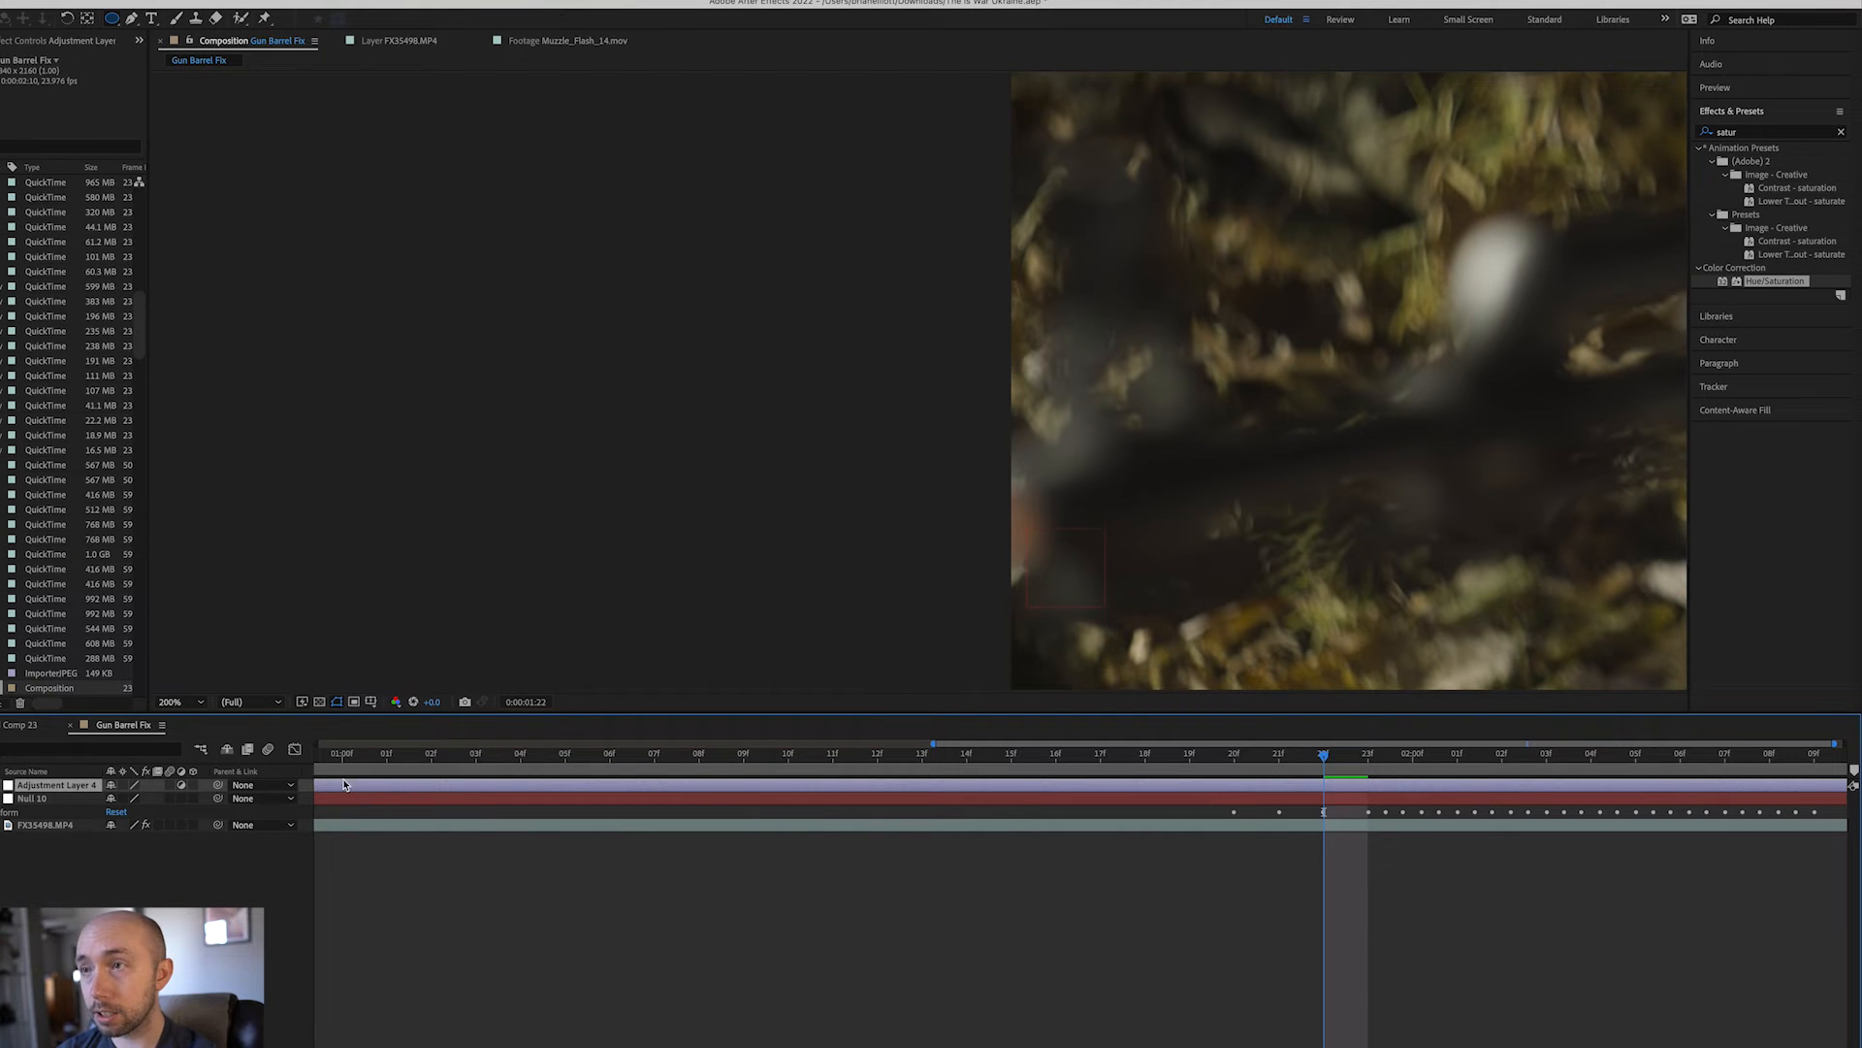
key(minus)
drag(320, 784, 1477, 800)
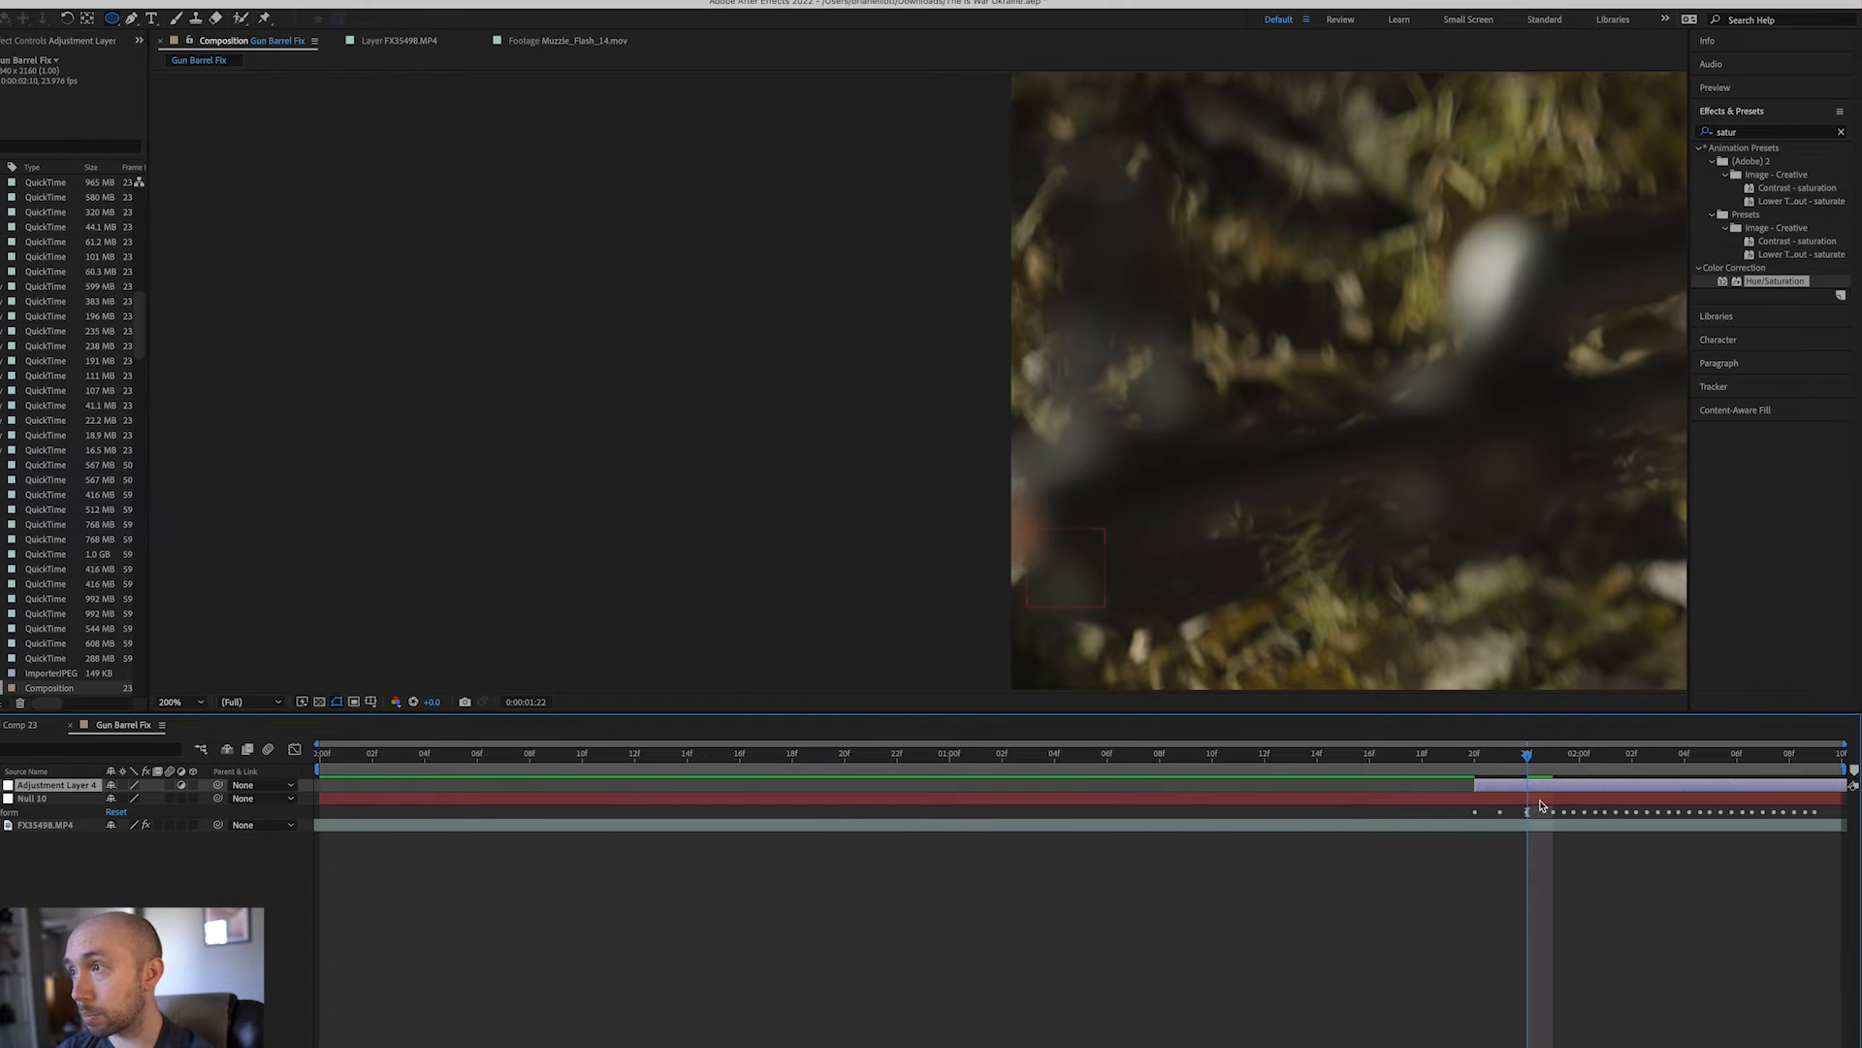
- Apply Hue/Saturation to the adjustment layer, setting Master Saturation to -100 and Master Lightness to -63
click(184, 702)
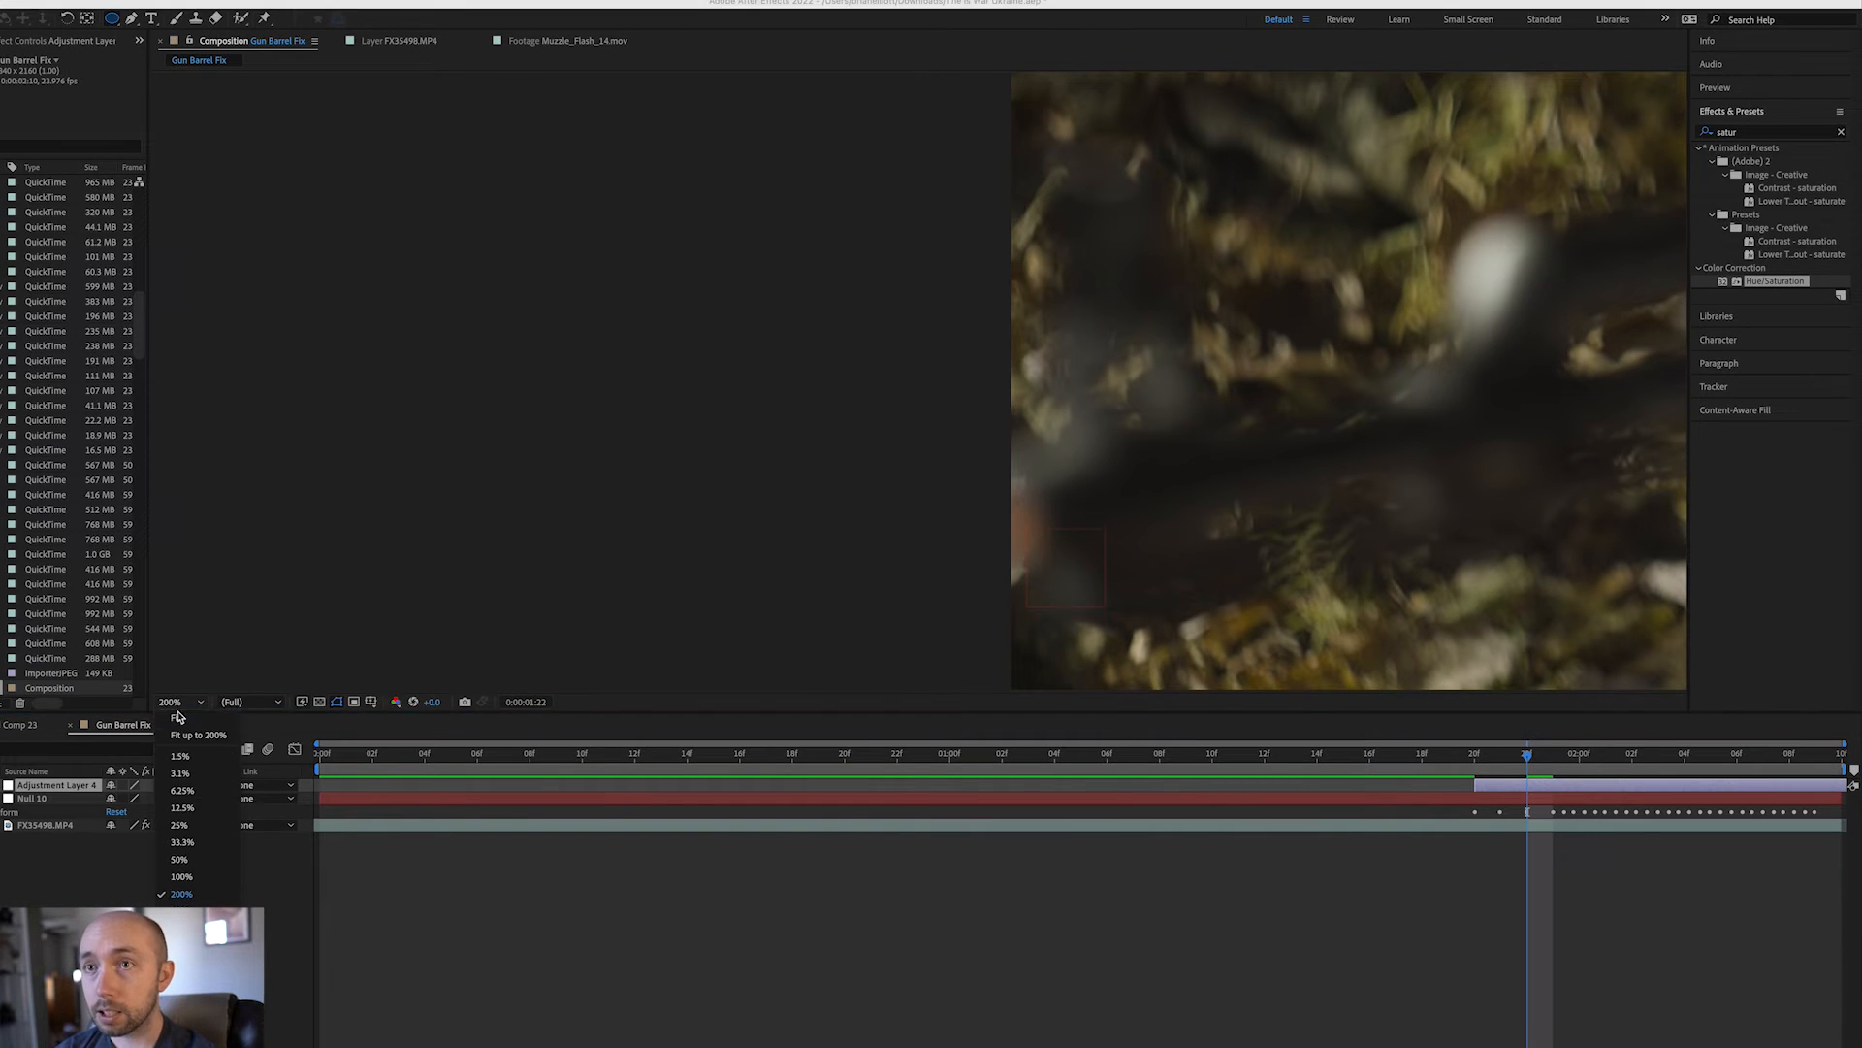
click(181, 719)
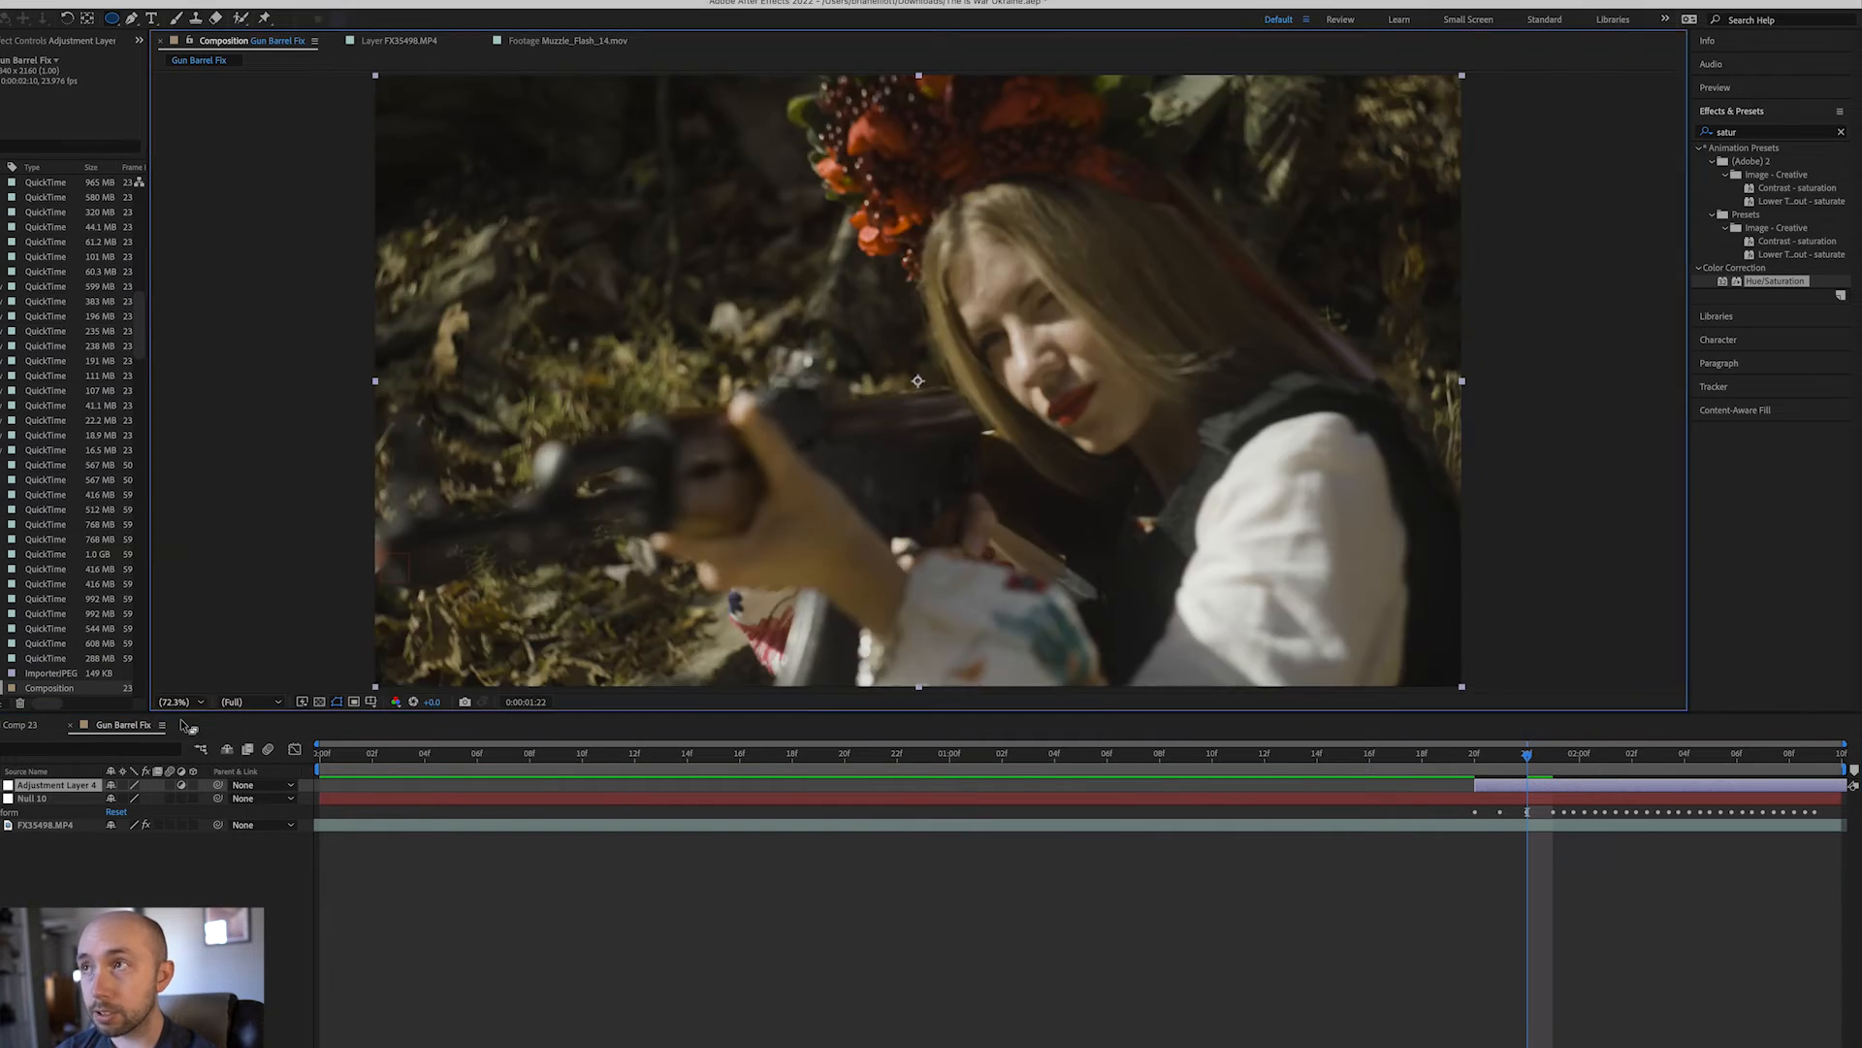
click(1584, 771)
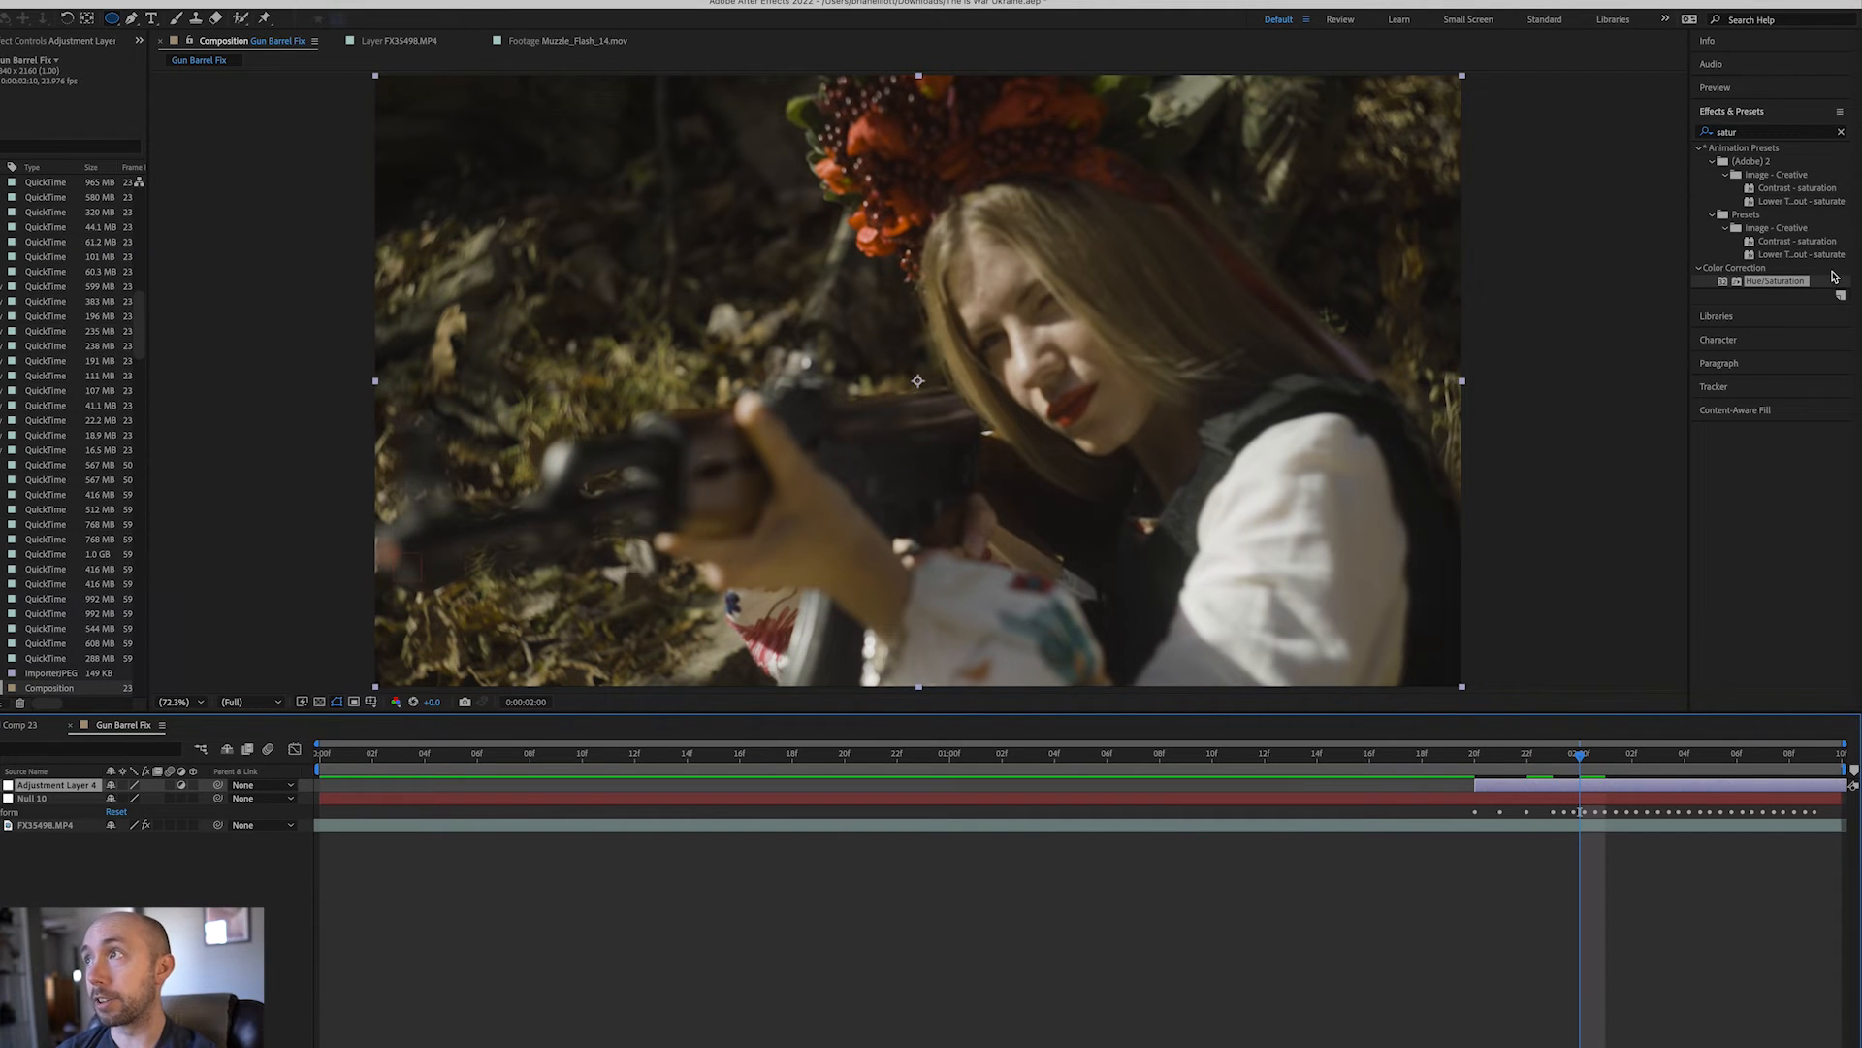
drag(1771, 284, 1545, 781)
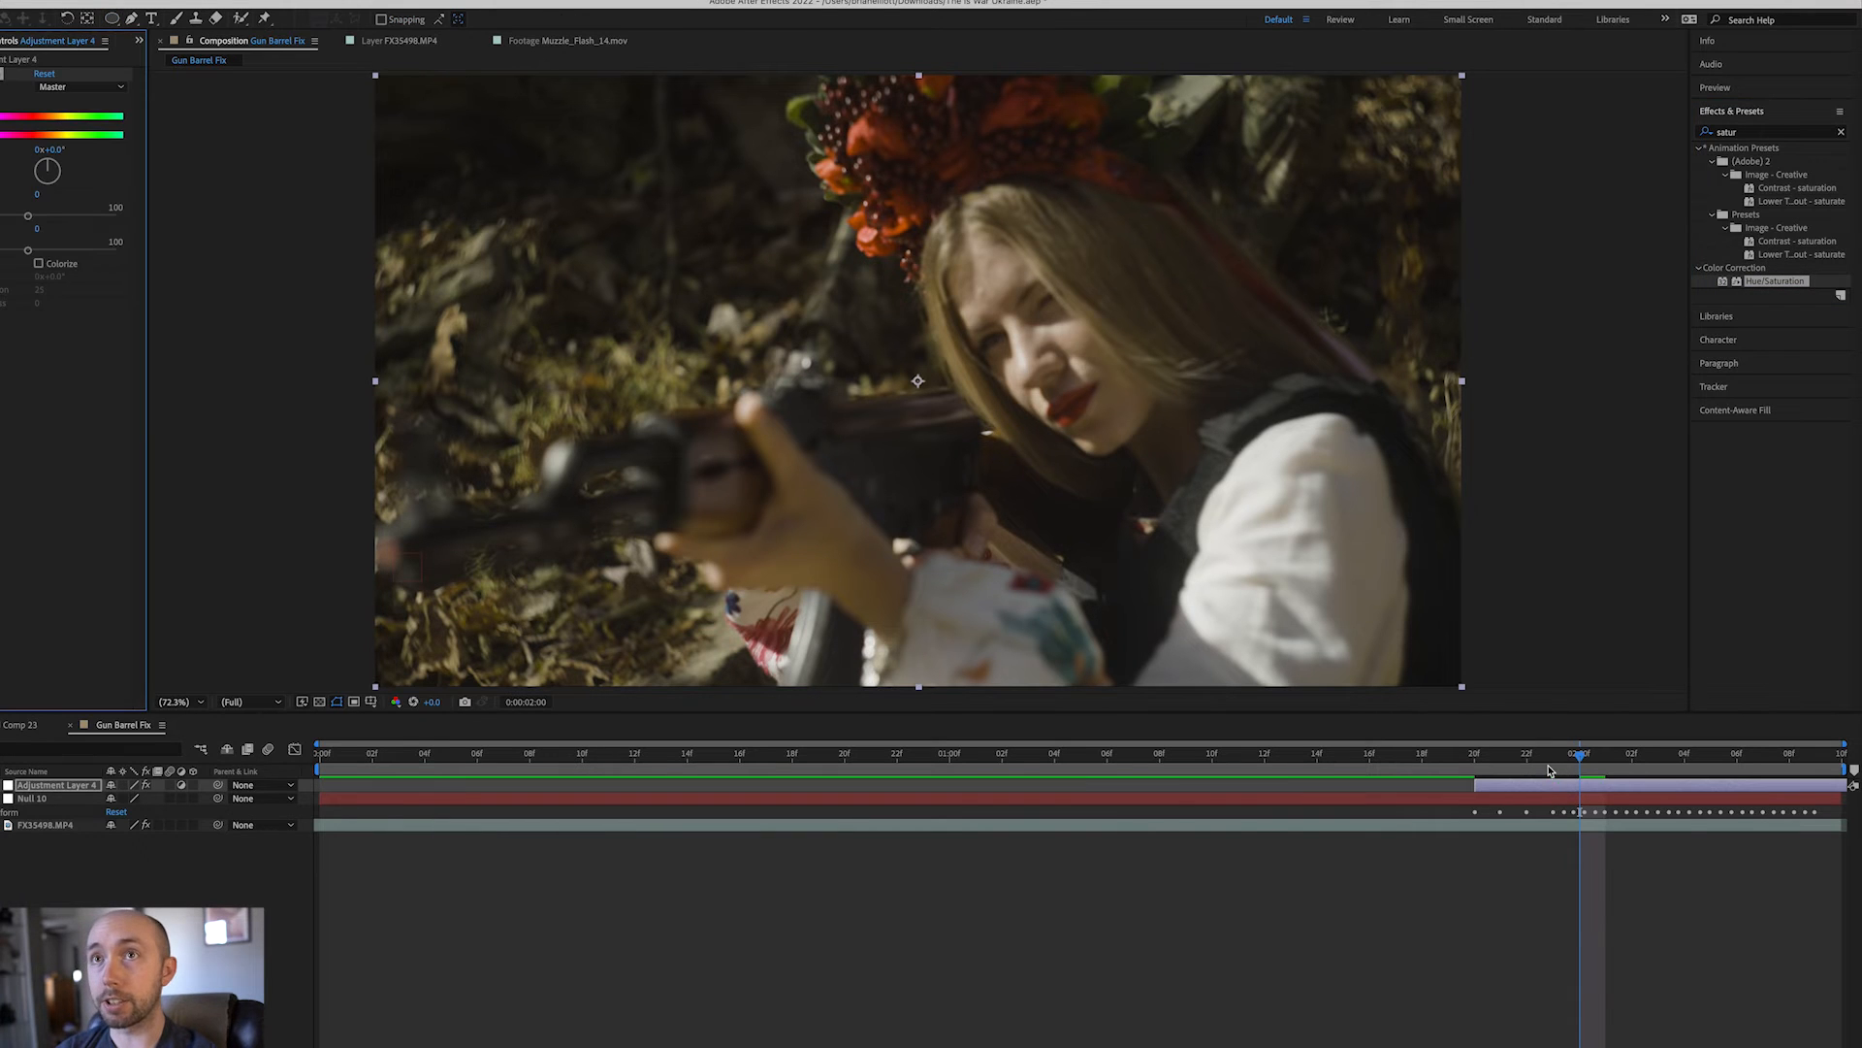
drag(27, 218, 0, 225)
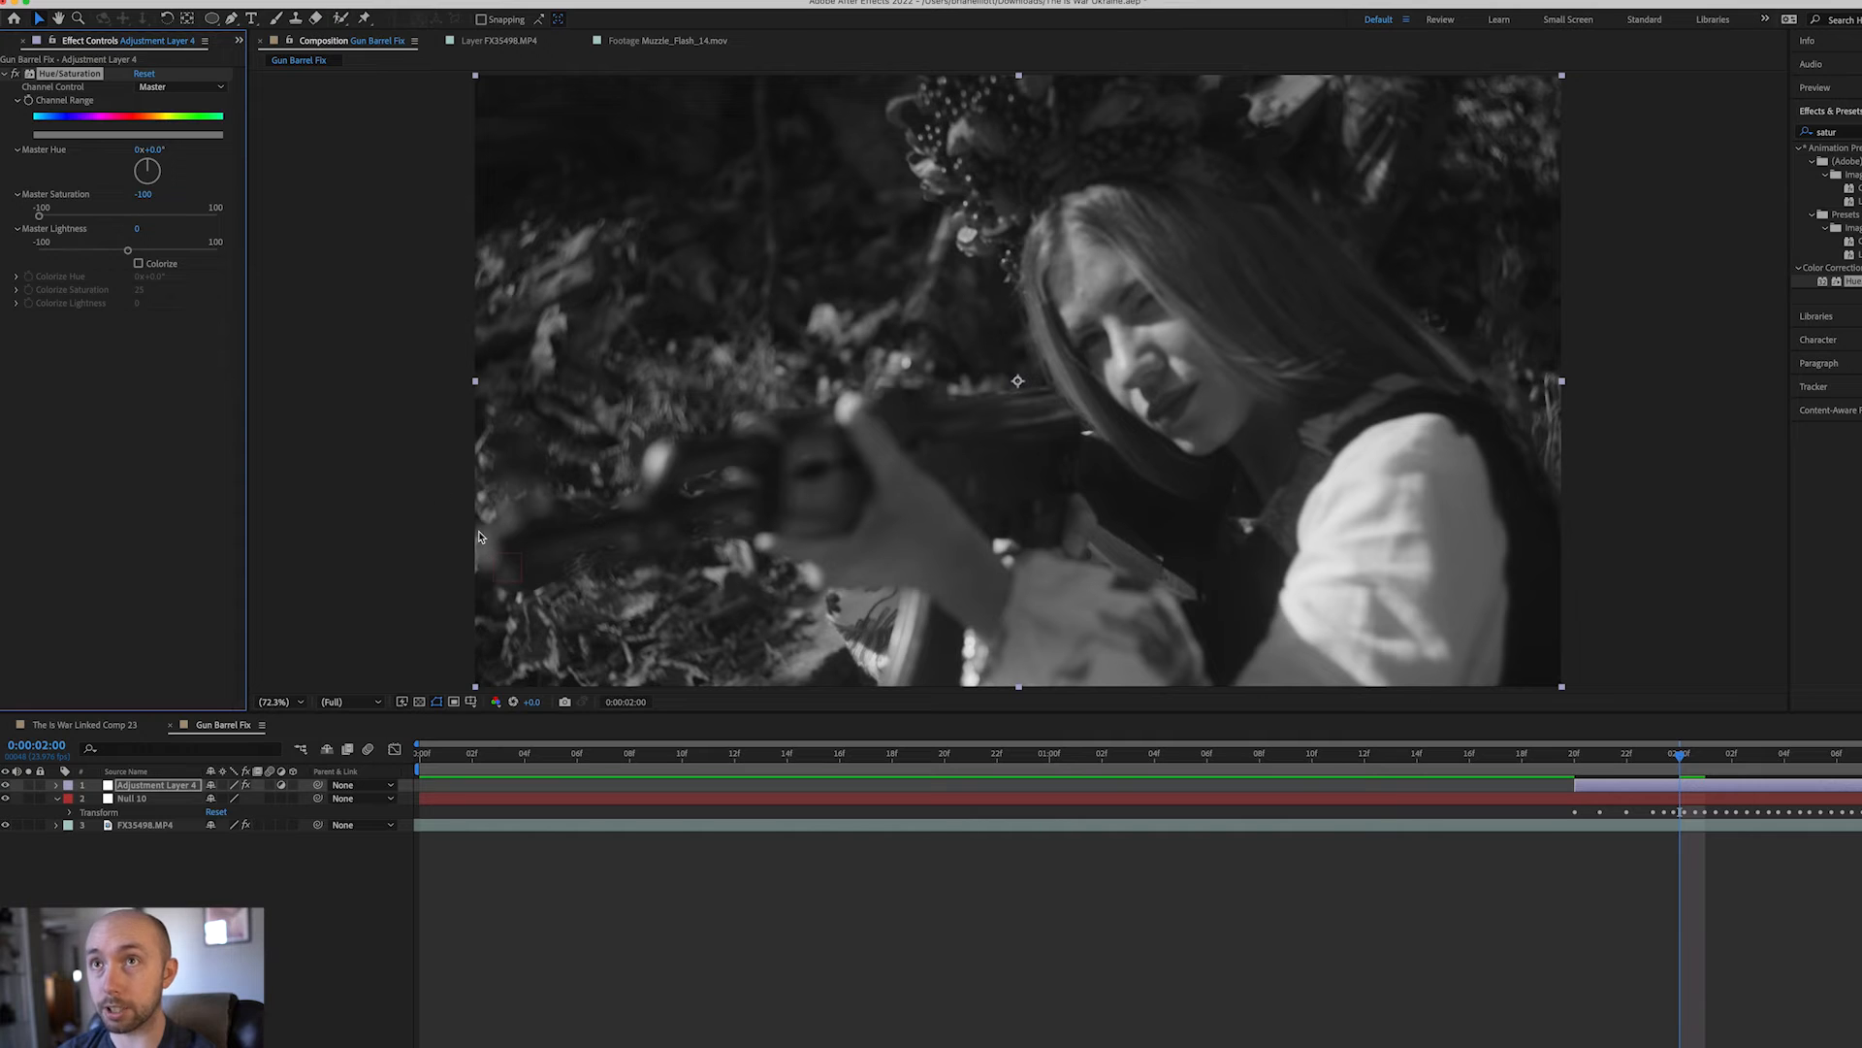
drag(130, 253, 70, 260)
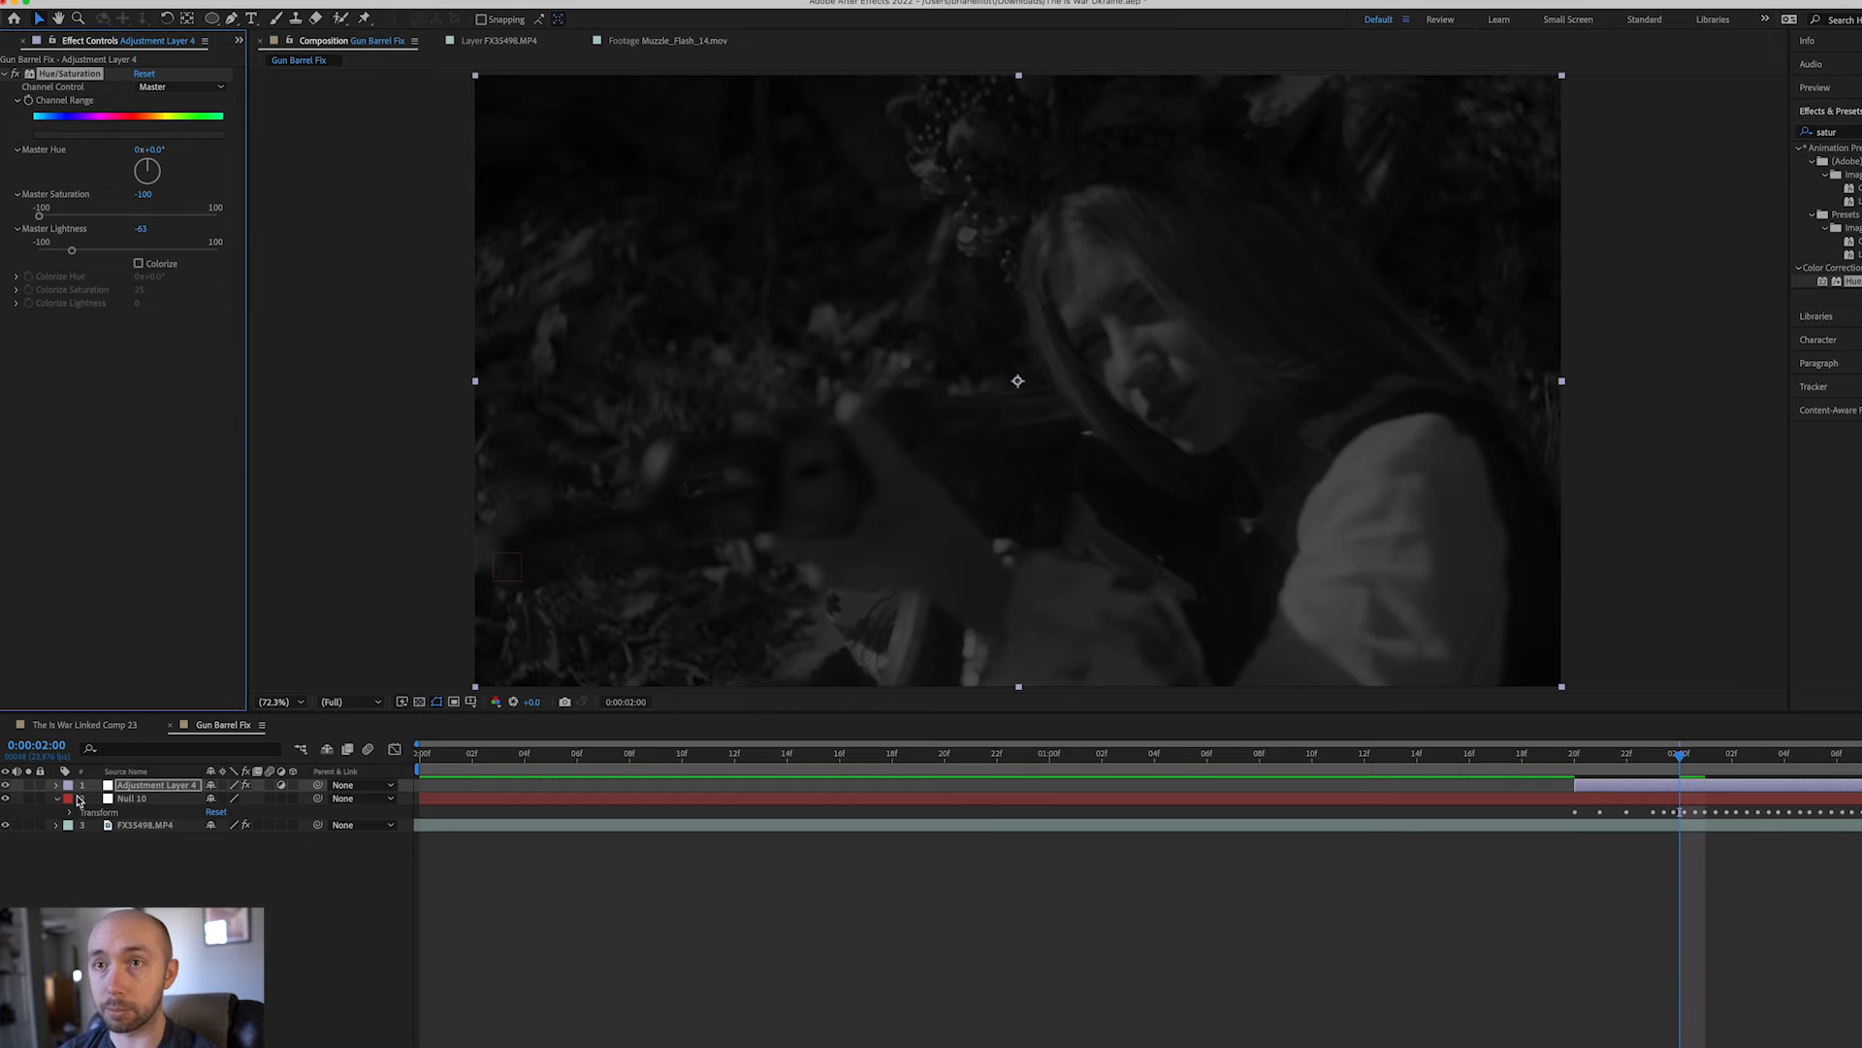
- Hide the adjustment layer and draw a small elliptical mask on it around the muzzle tip at 0:00:02:05
click(6, 786)
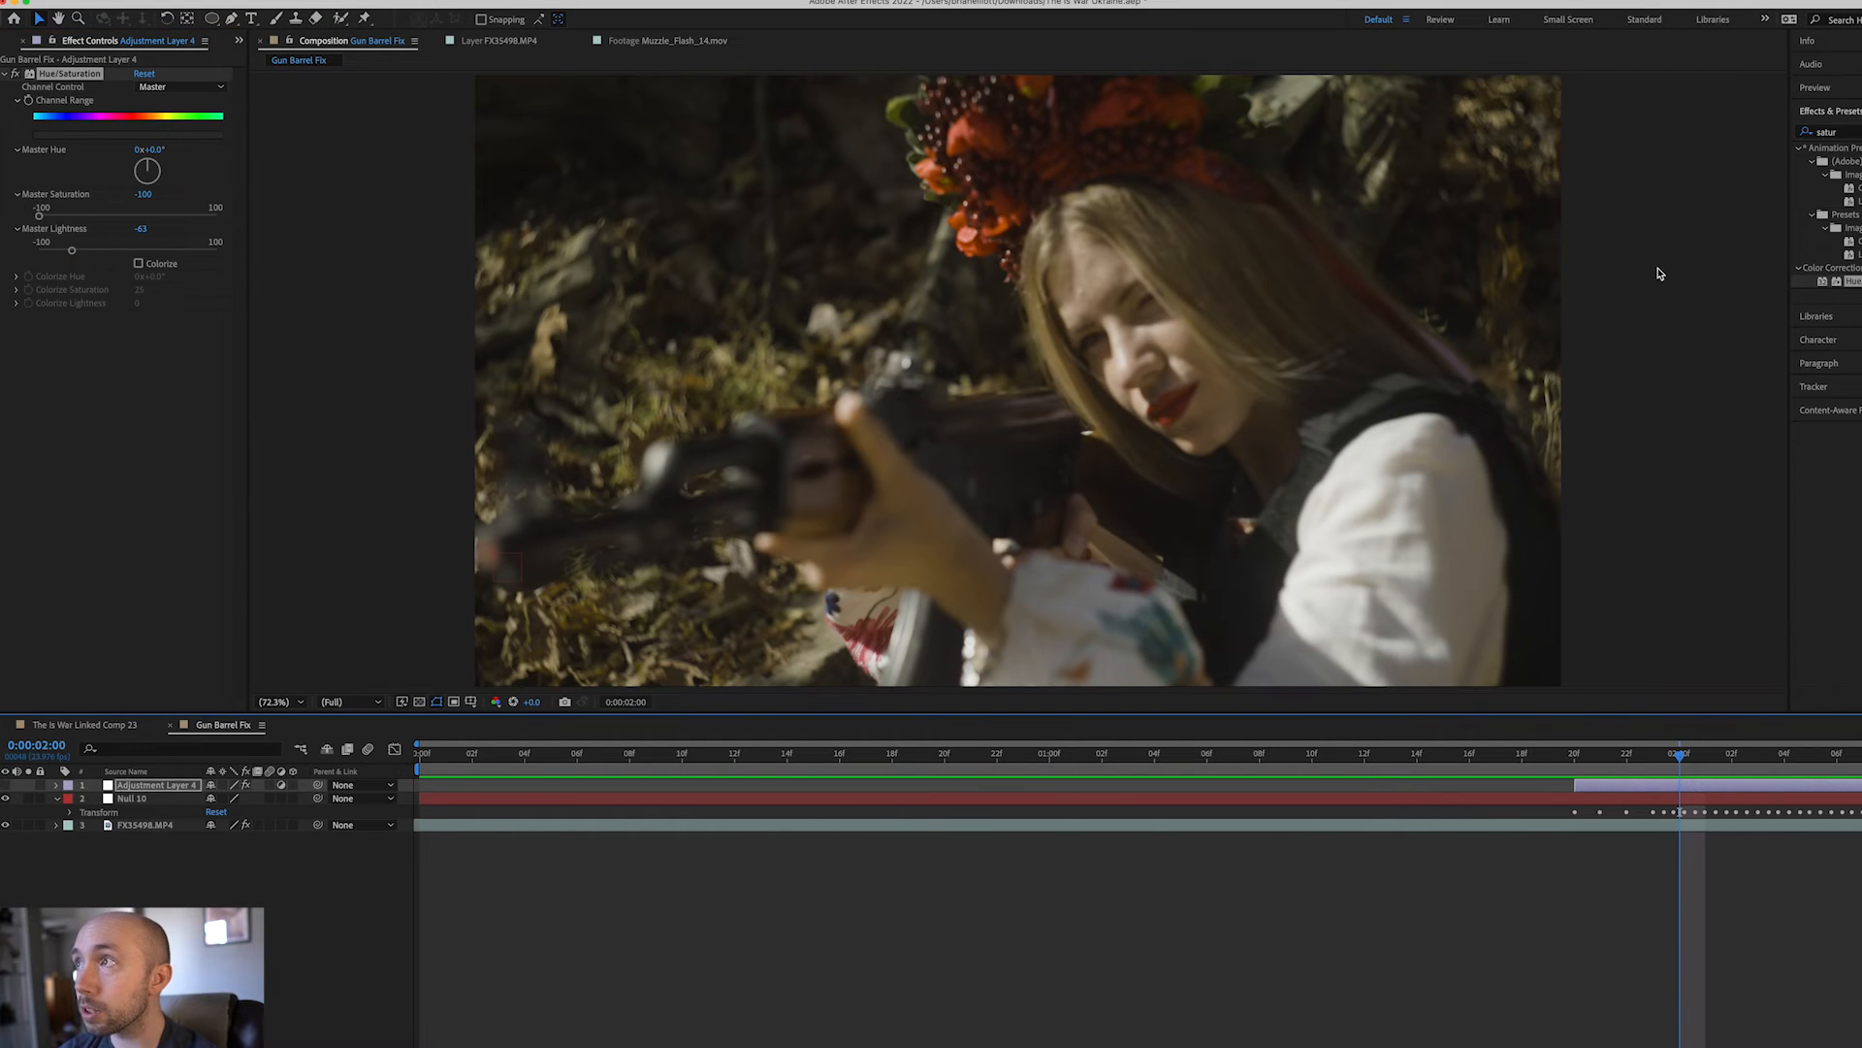
click(211, 18)
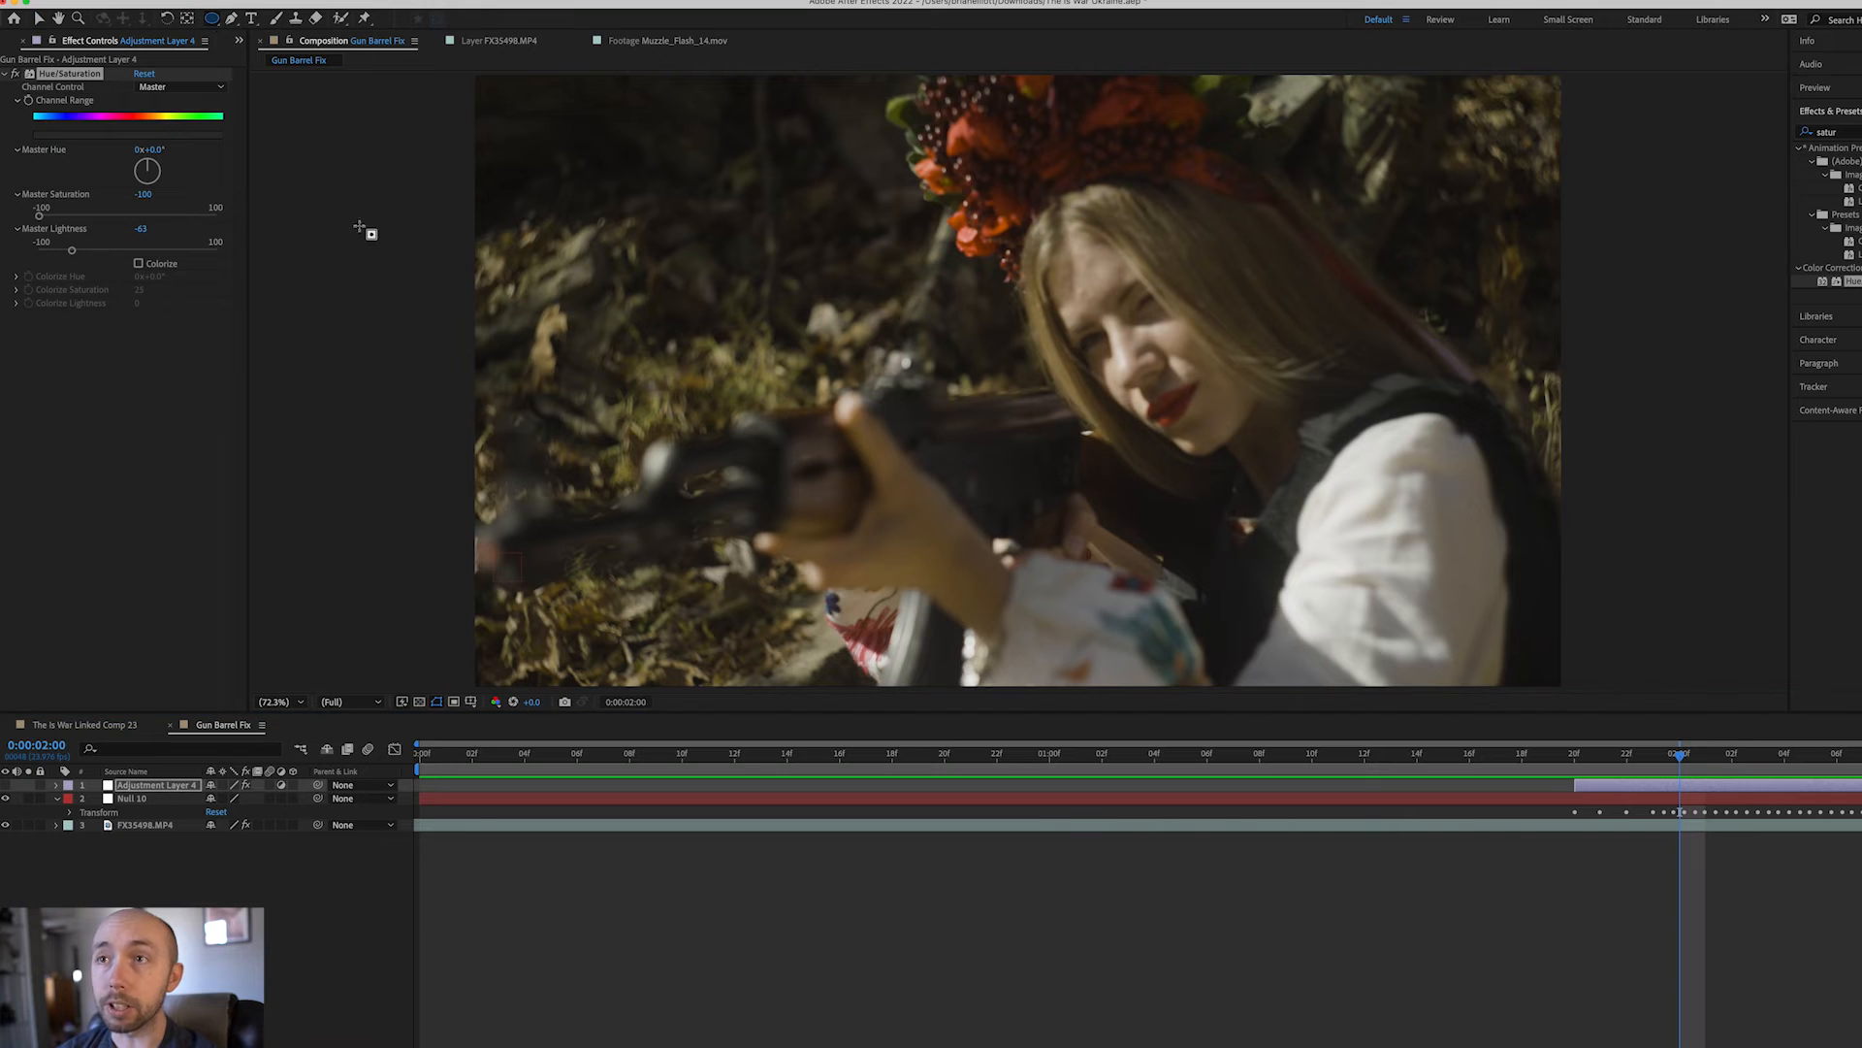
click(1810, 771)
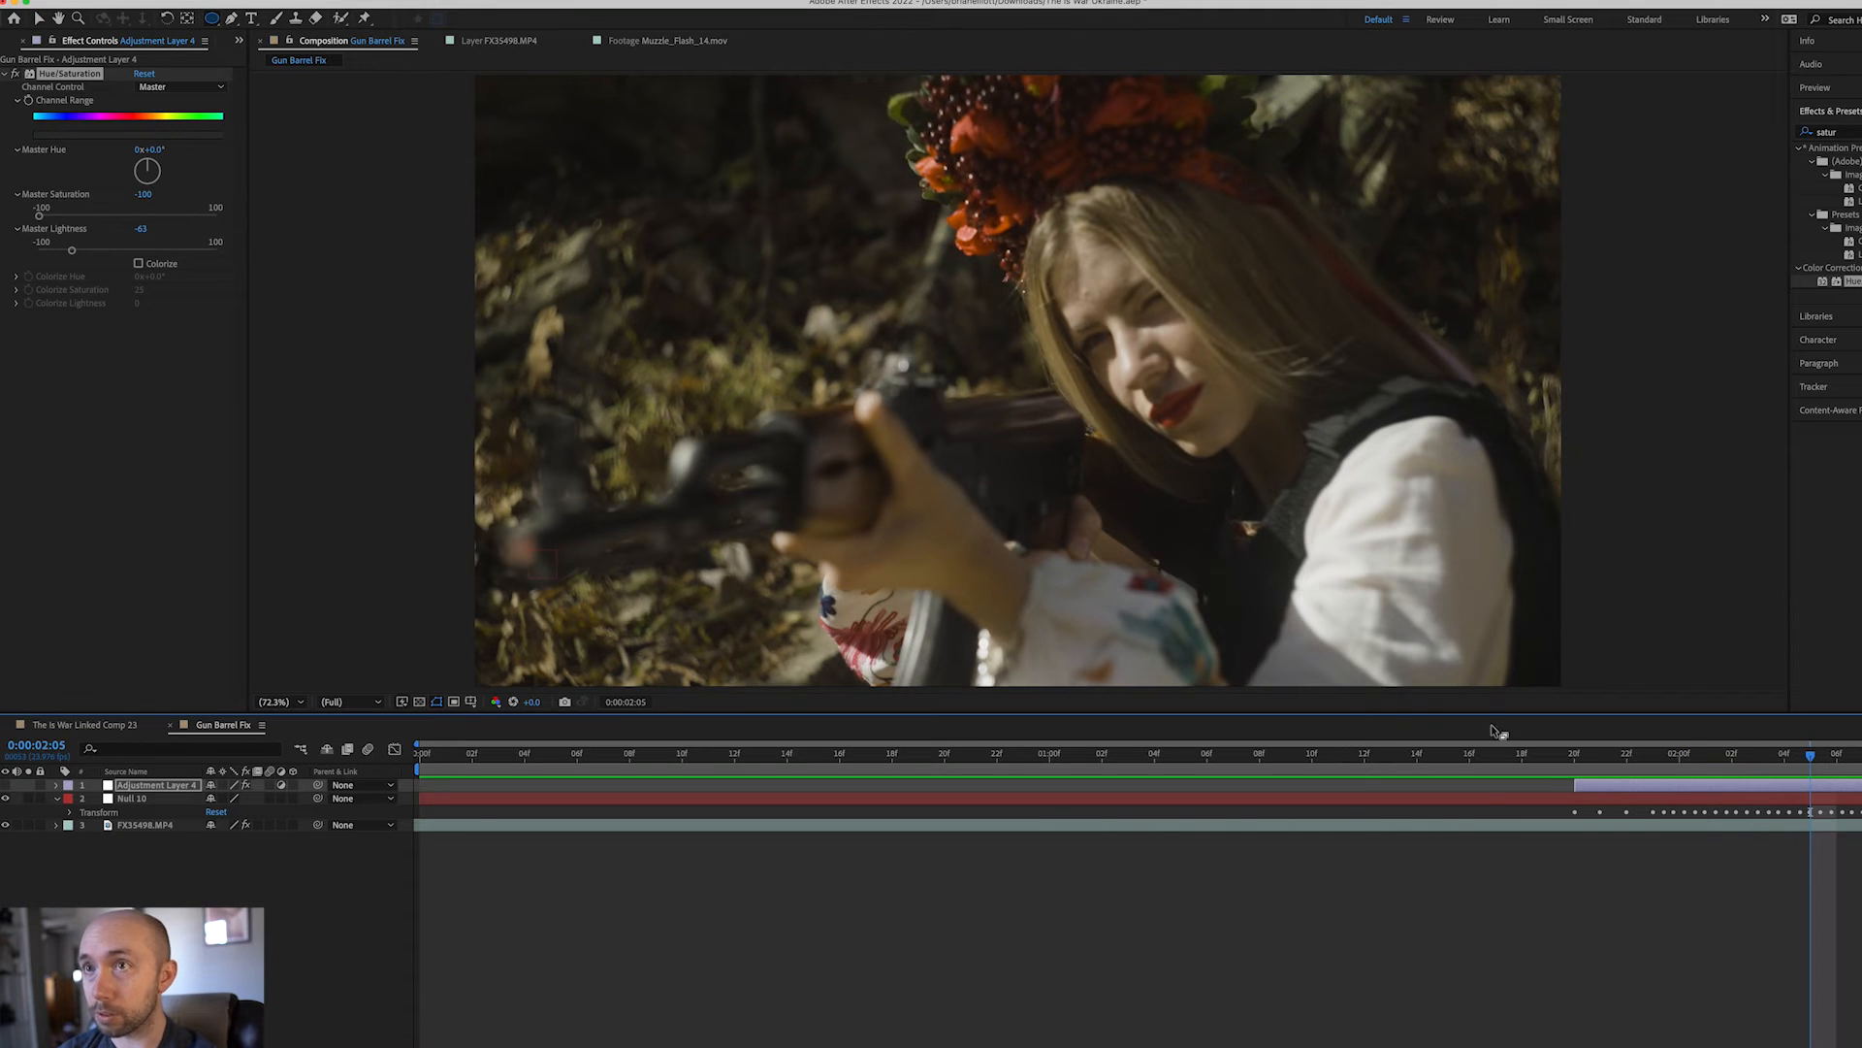
drag(503, 541, 536, 568)
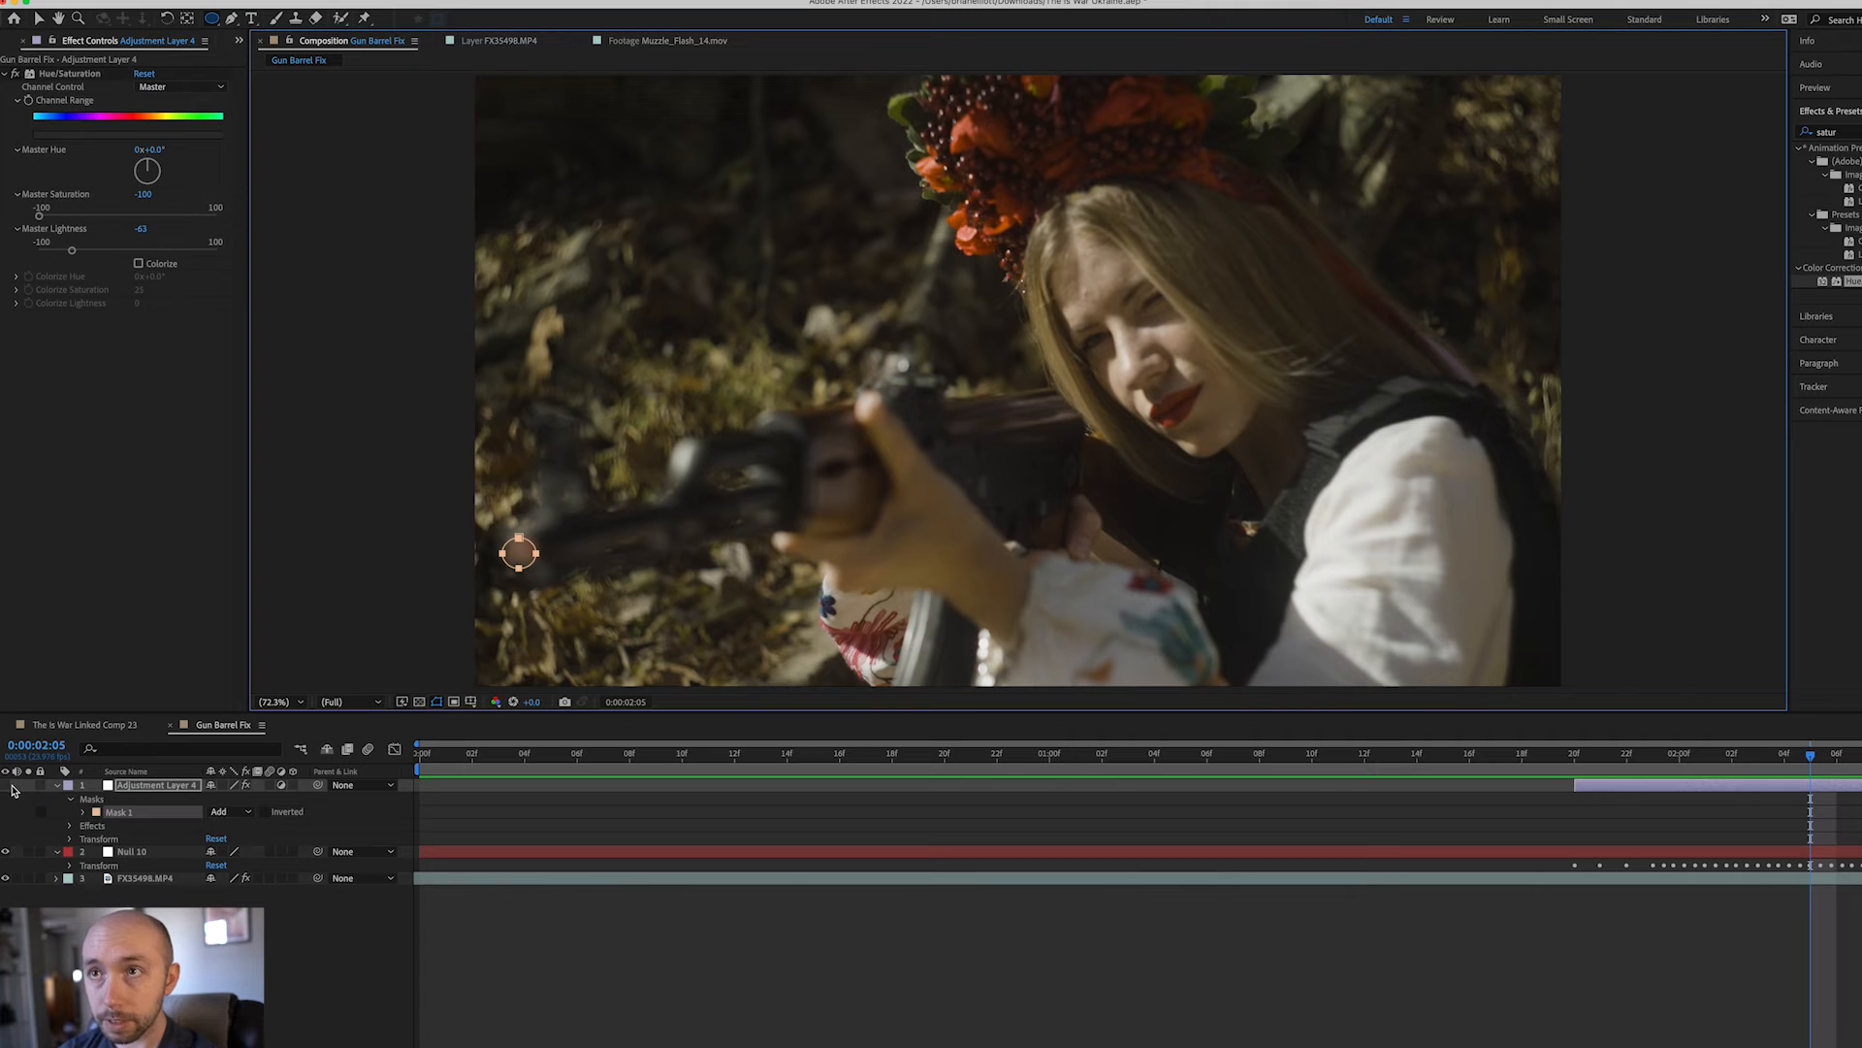
- Reshape the elliptical mask's upper and right points to cover the muzzle tip more closely, working at 200% view
scroll(638, 592, up, 3)
key(space)
drag(389, 591, 1151, 417)
drag(679, 564, 1087, 398)
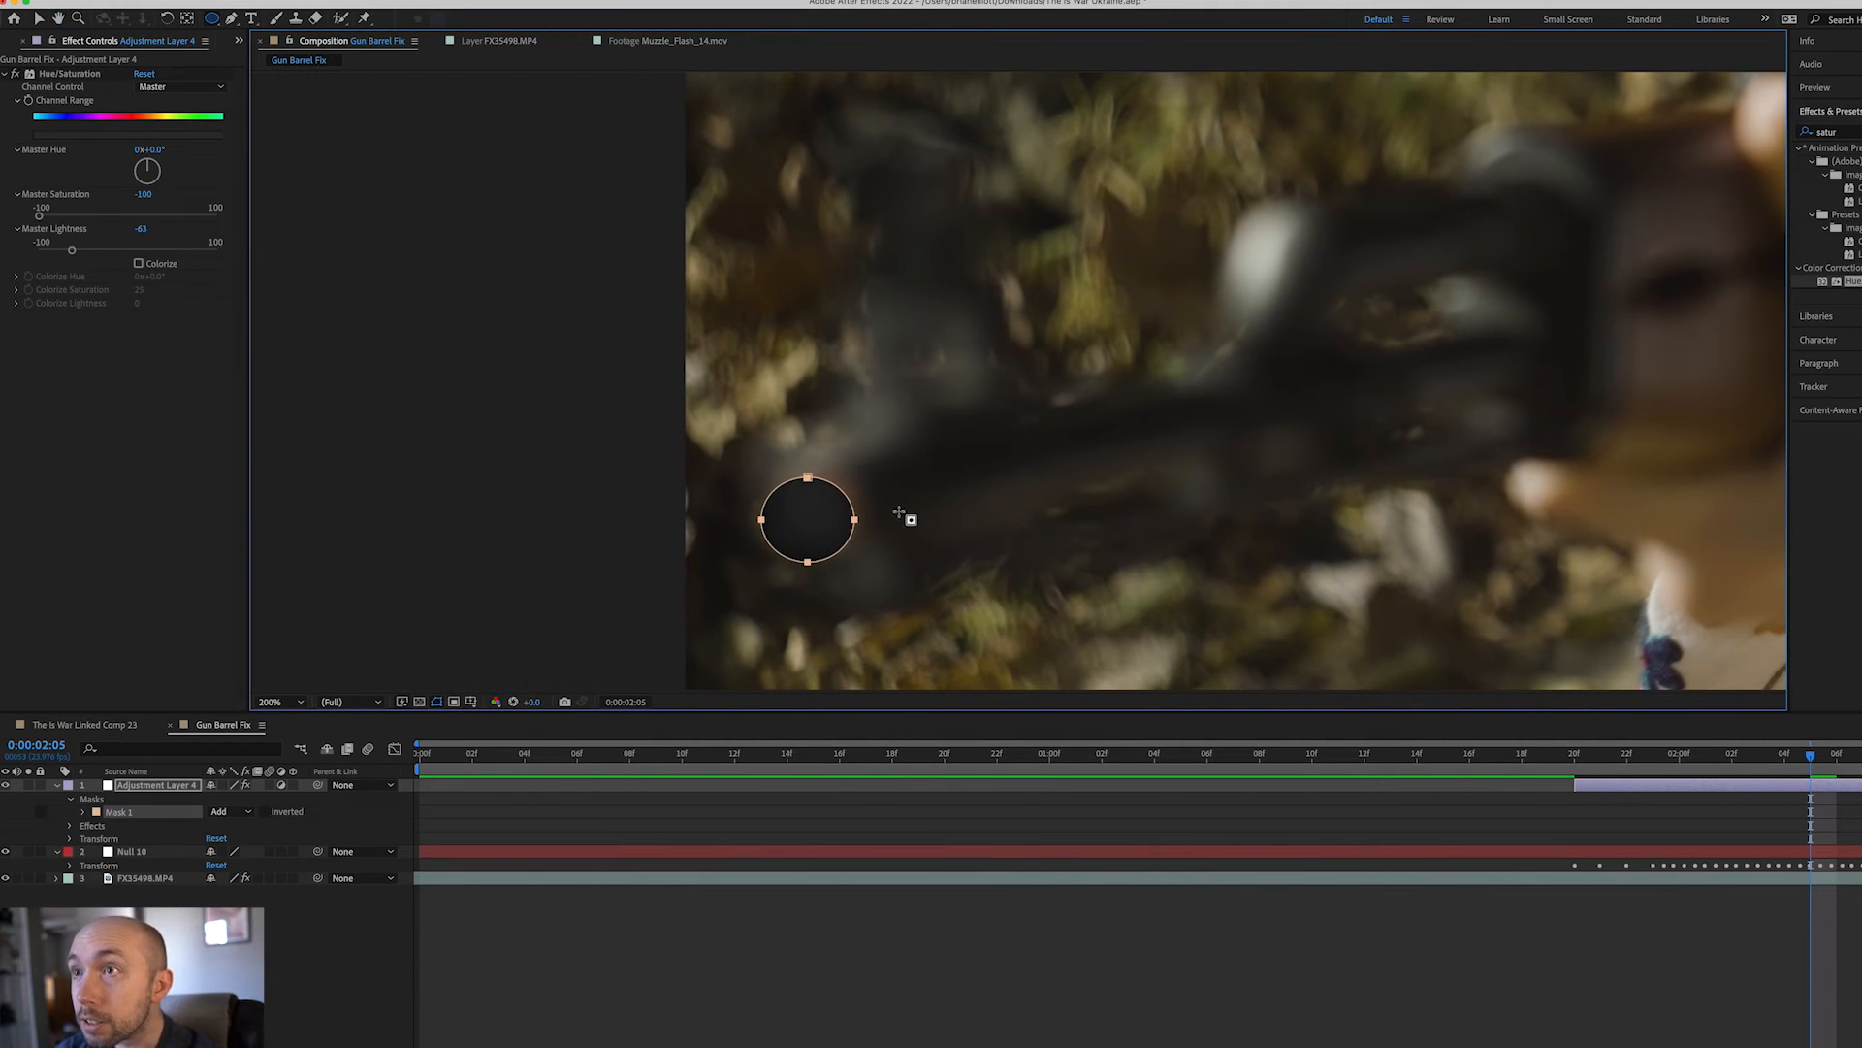
click(43, 21)
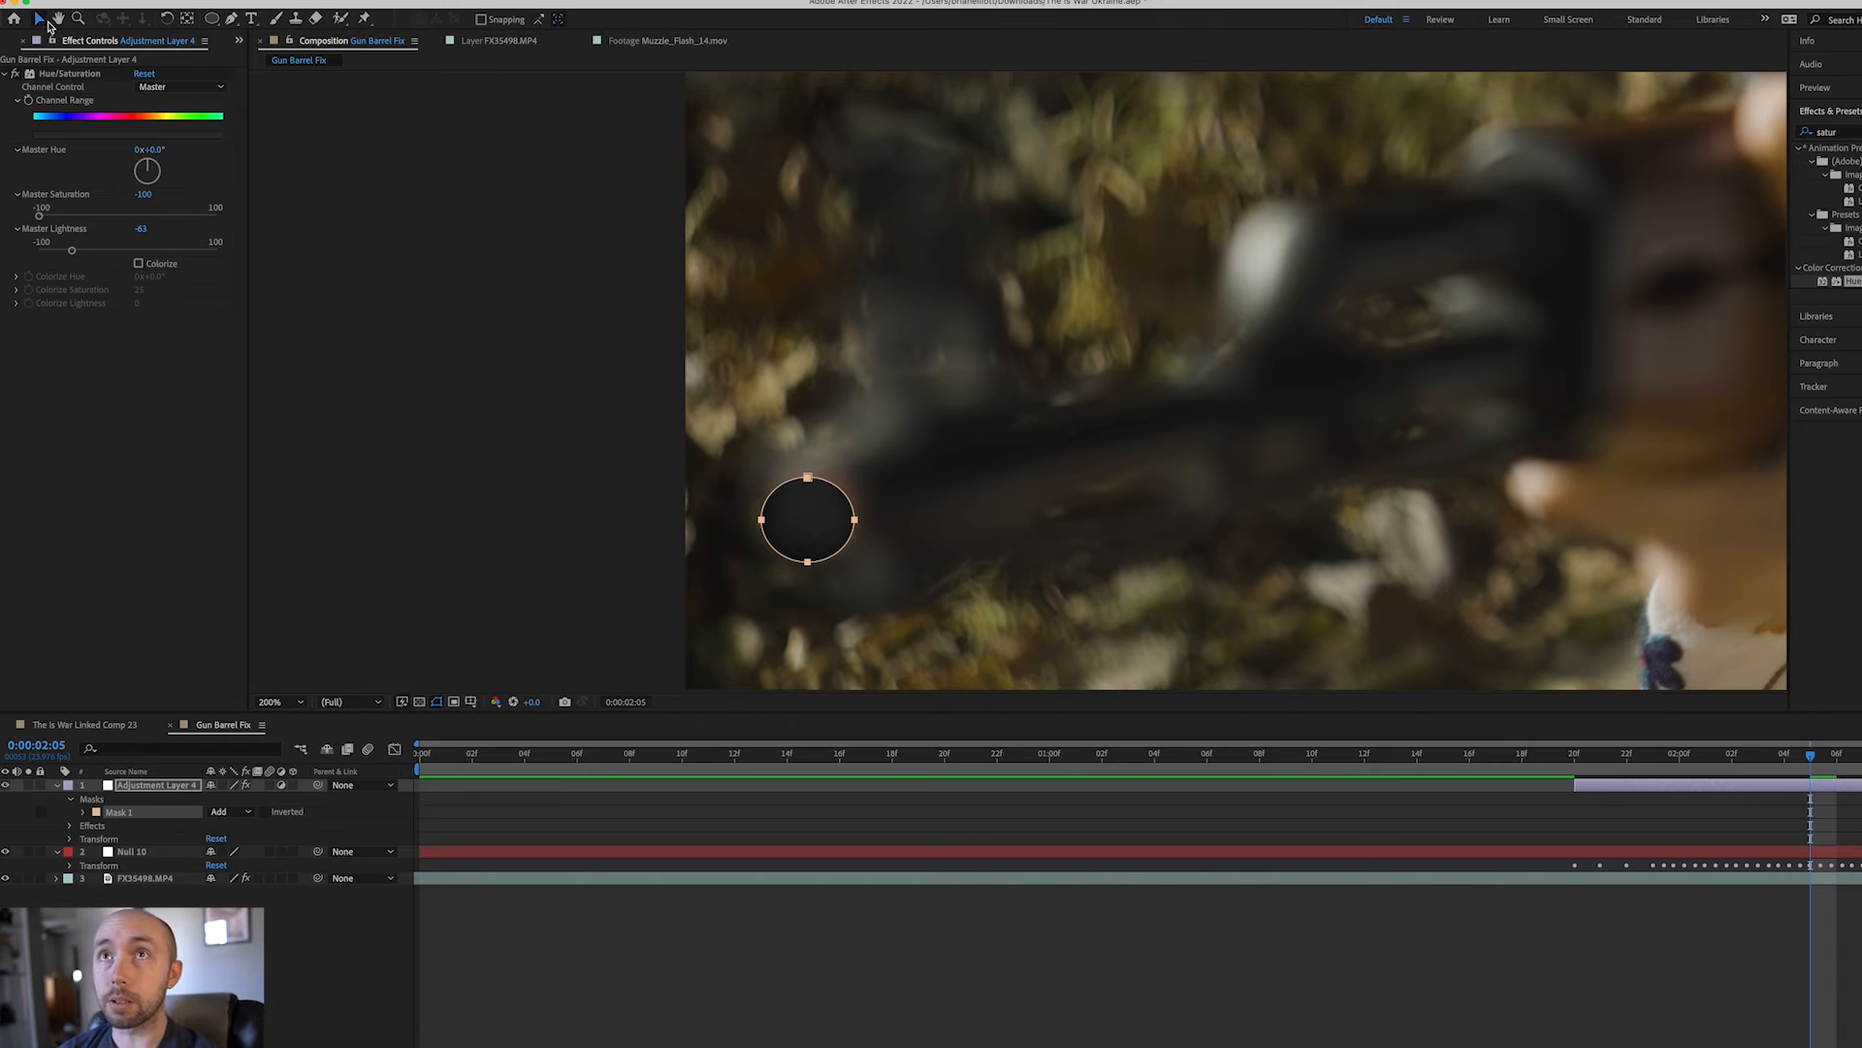
click(809, 478)
drag(812, 482, 862, 511)
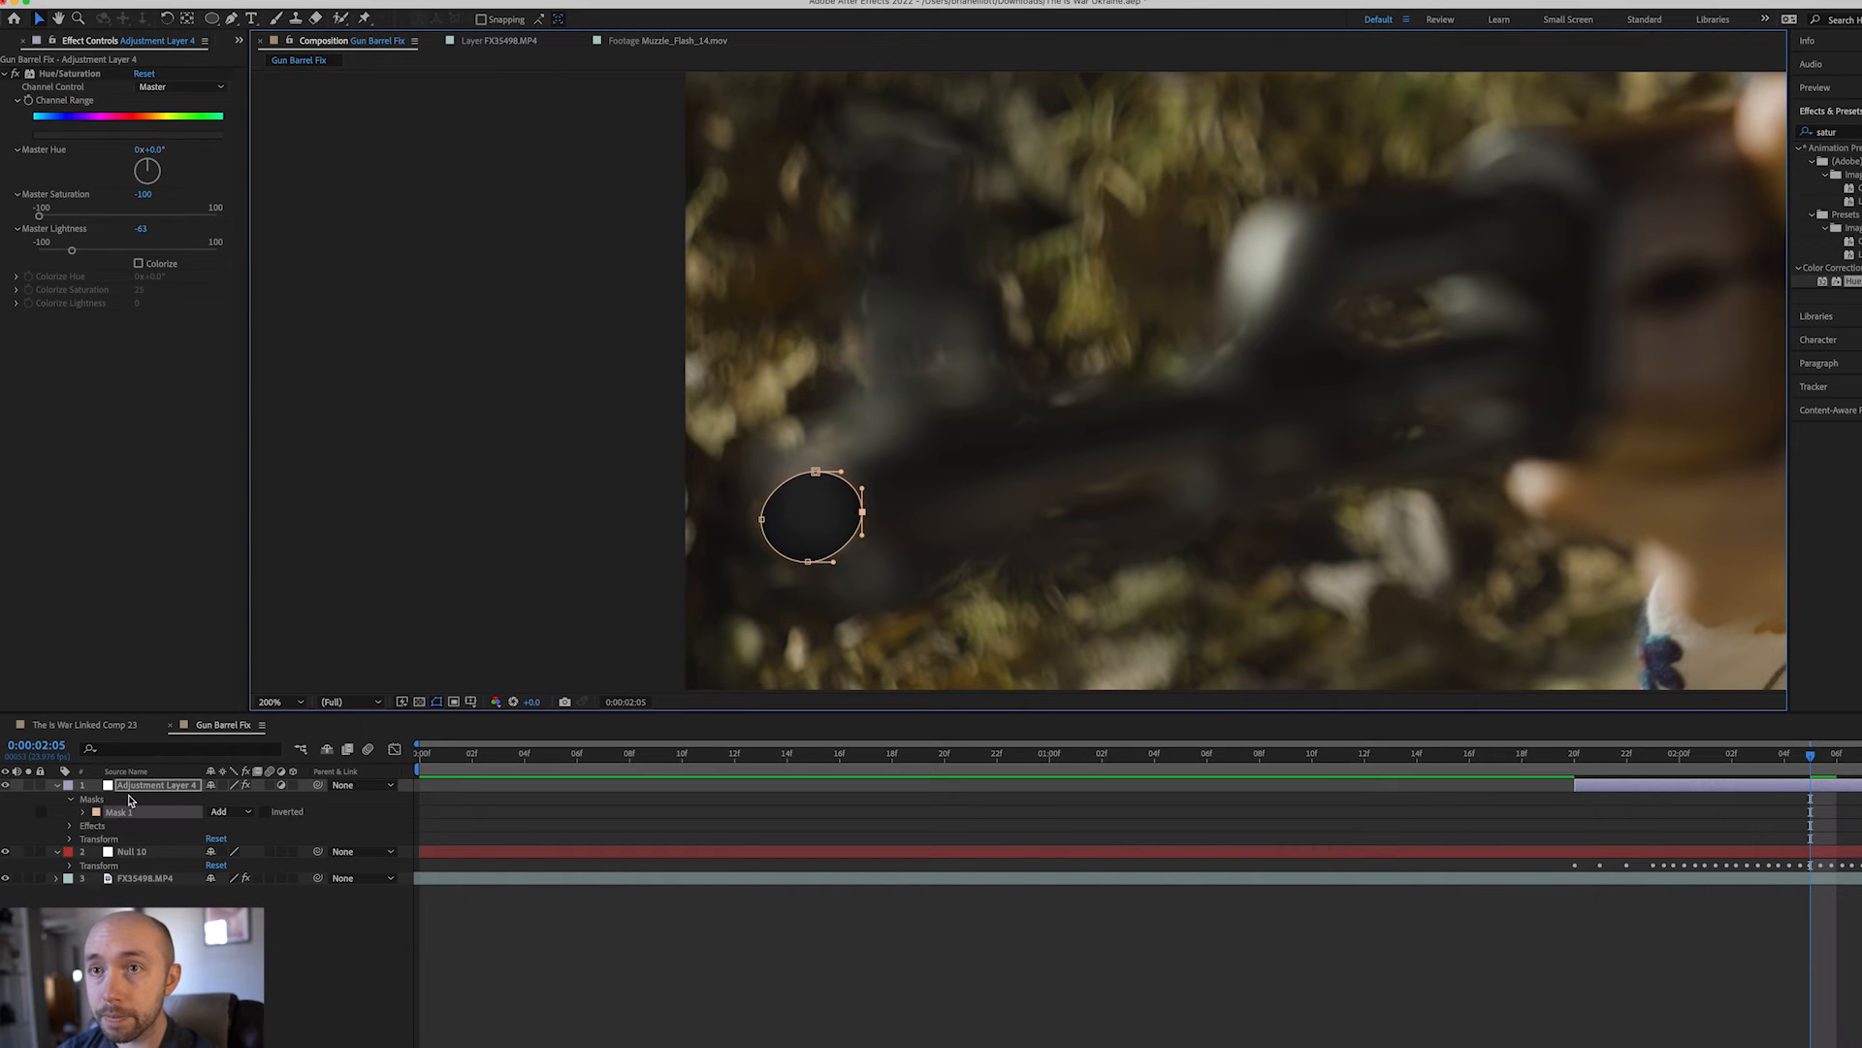
- Set the adjustment layer's mask feather to 87 pixels and its mask expansion to 31 pixels
key(f)
drag(239, 818, 298, 817)
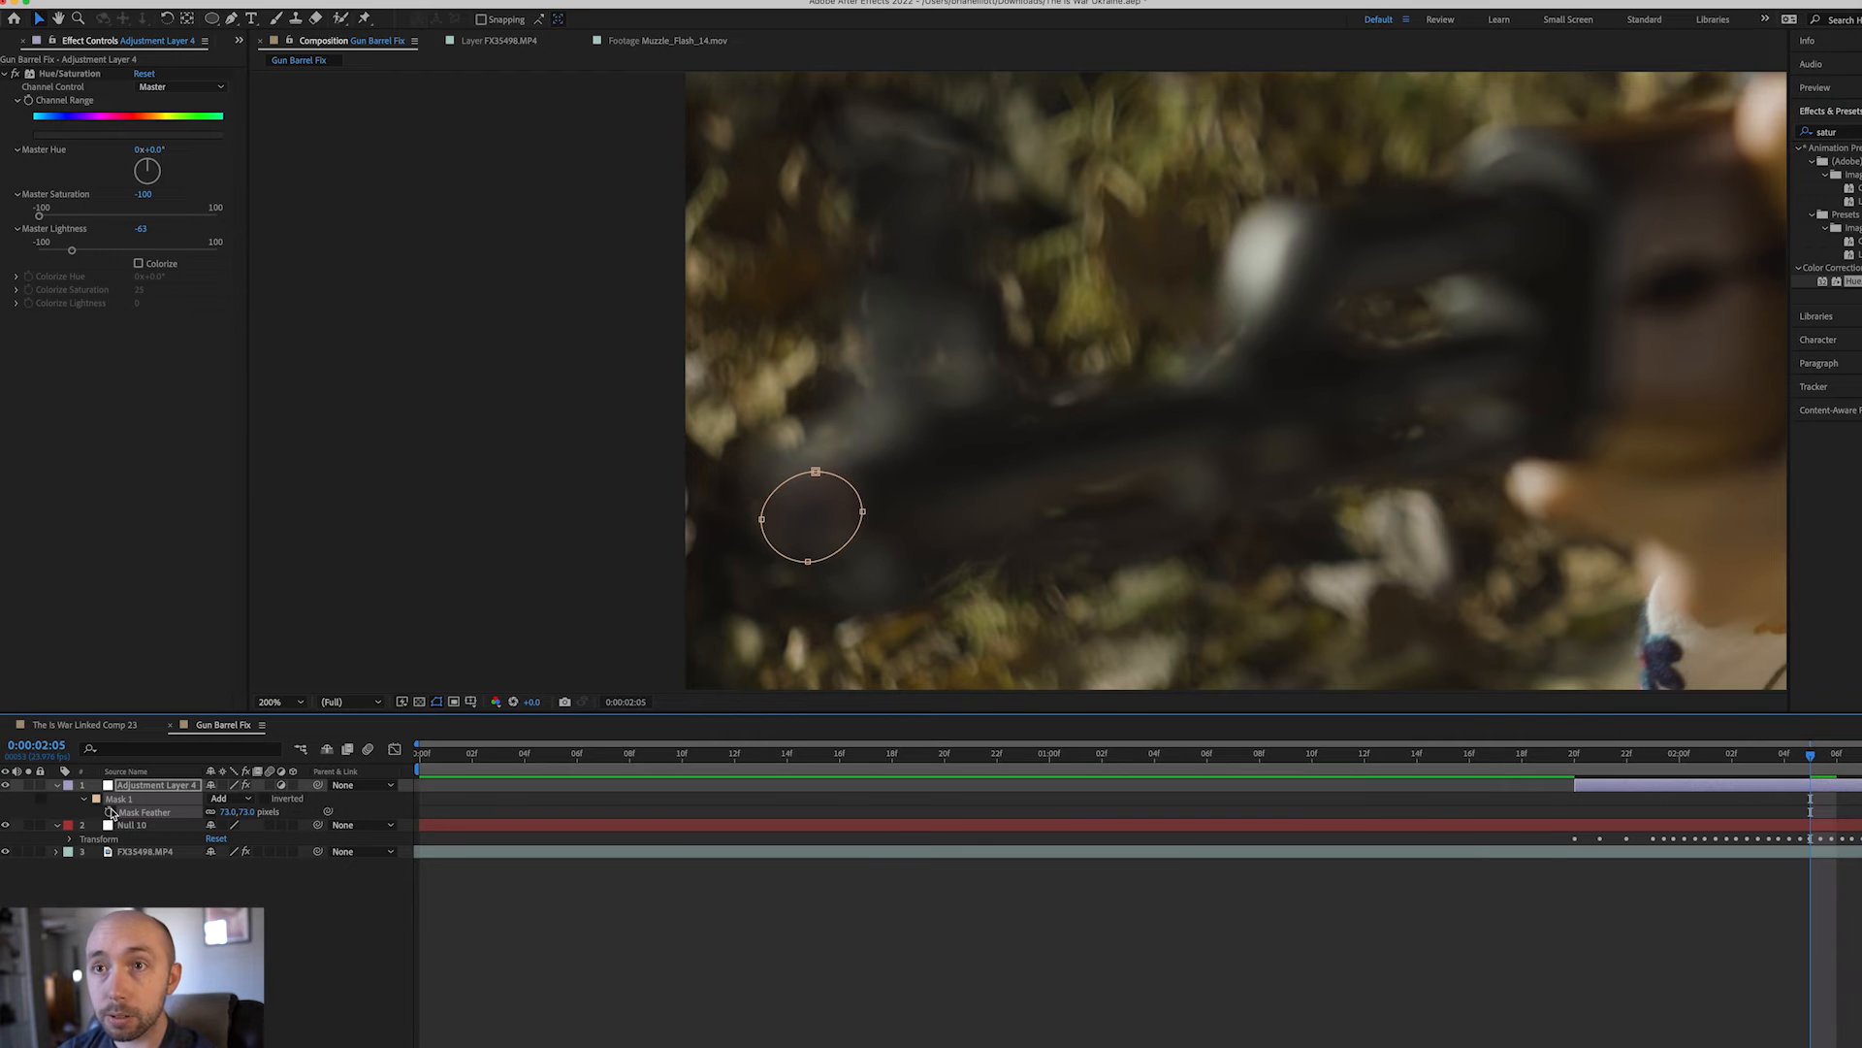
click(85, 798)
click(84, 798)
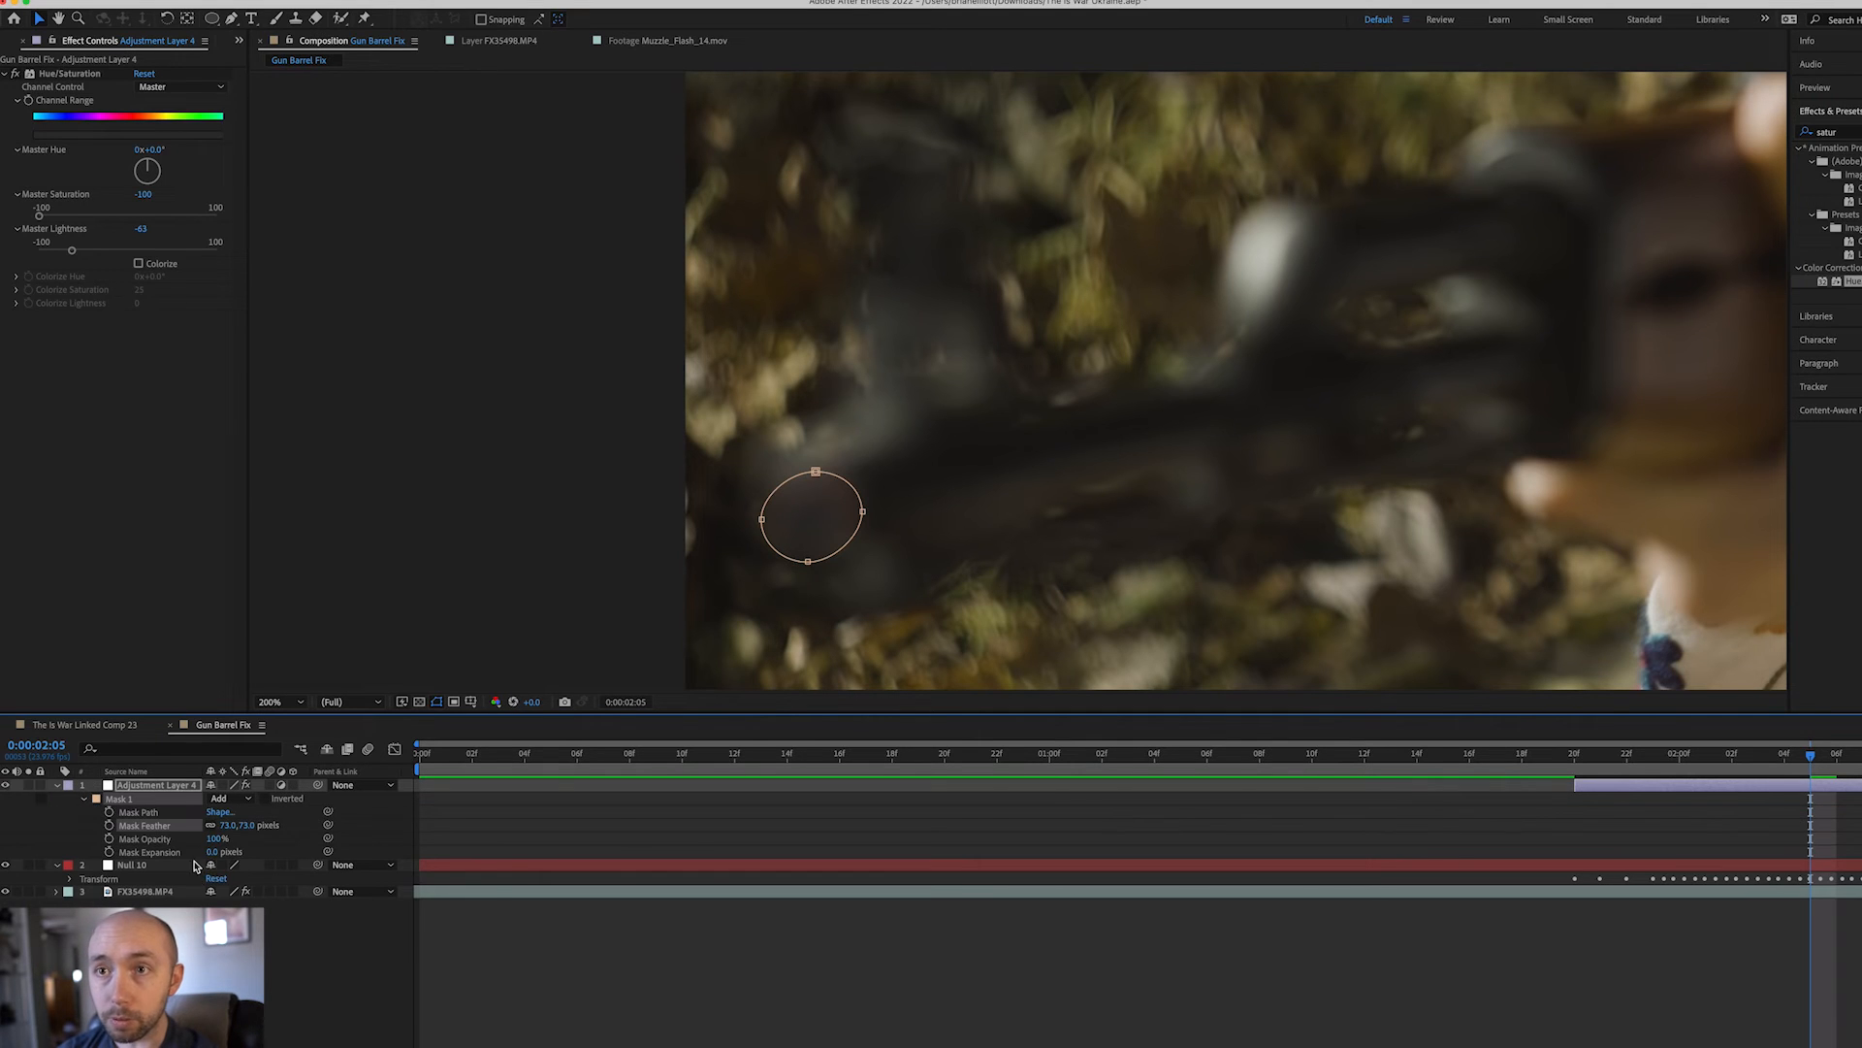
drag(211, 854, 215, 854)
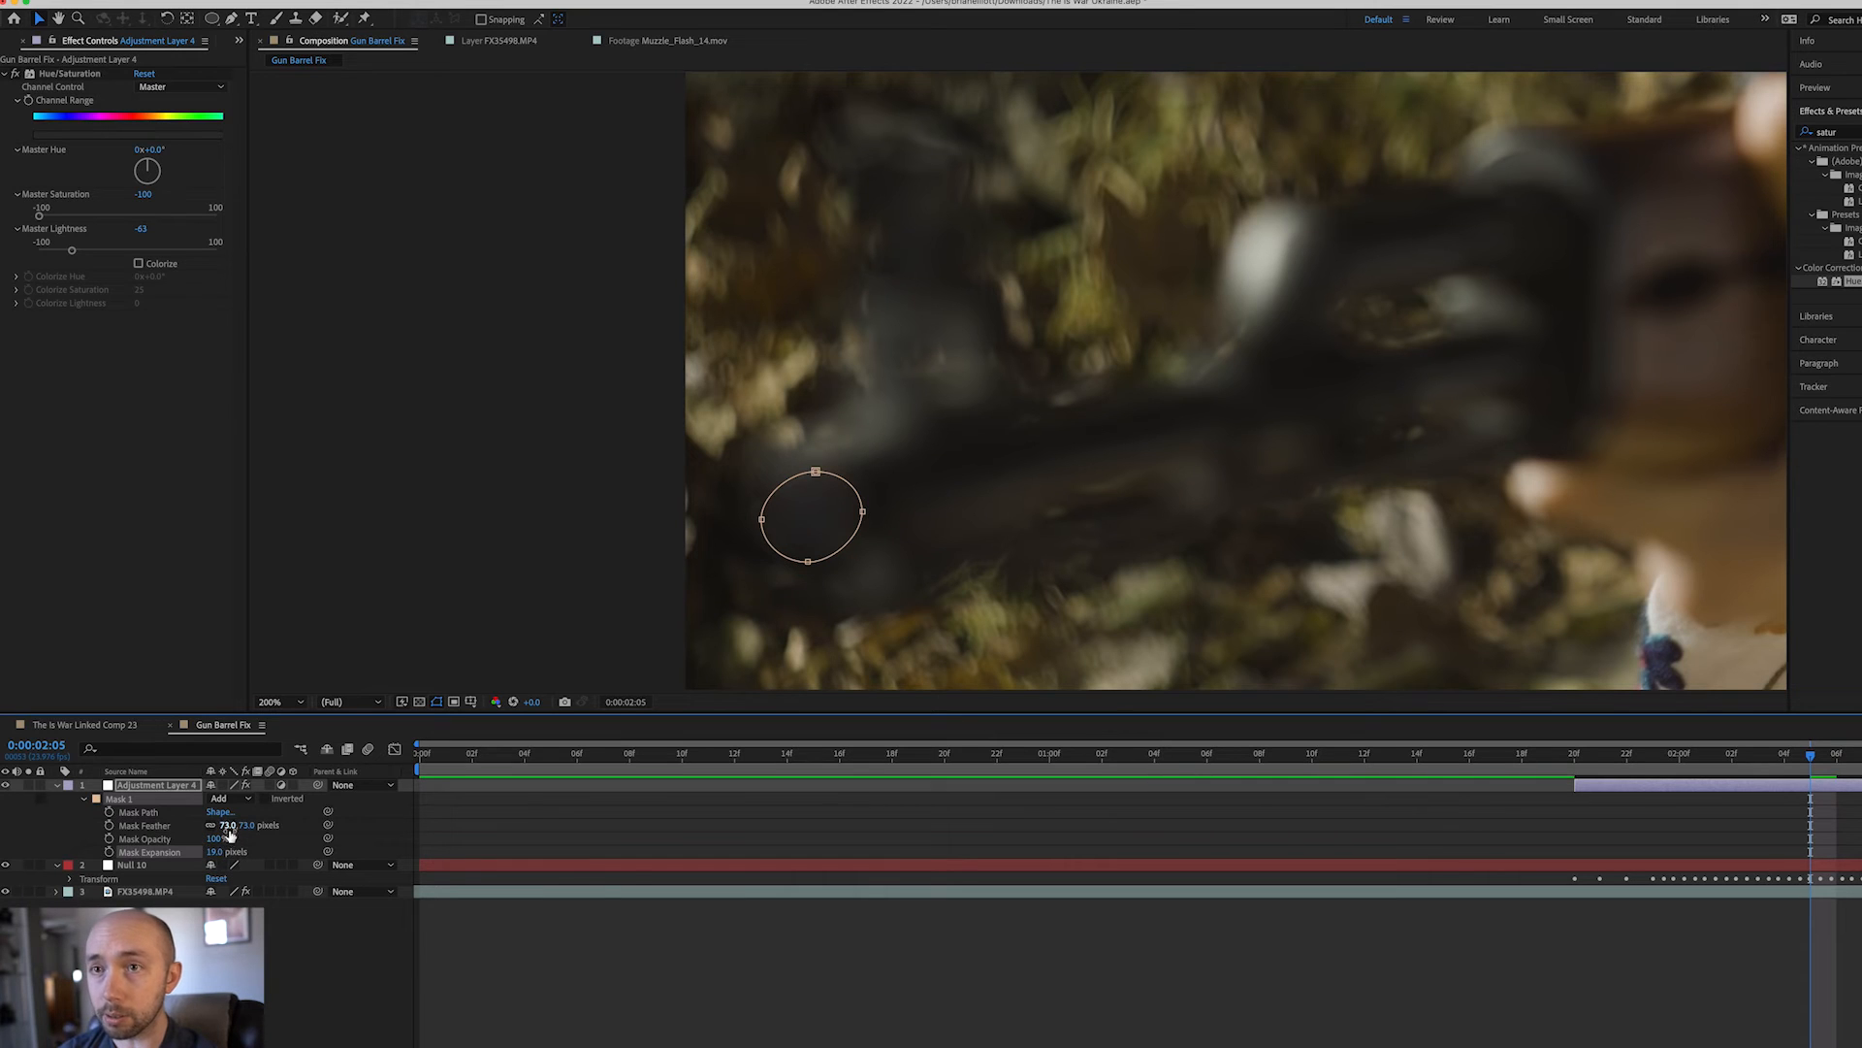
mouse_move(229, 825)
mouse_down()
mouse_move(250, 827)
mouse_move(229, 852)
mouse_up()
- Parent the adjustment layer to Null 10 at 0:00:02:04 and play back the shot to check the moving mask
click(813, 762)
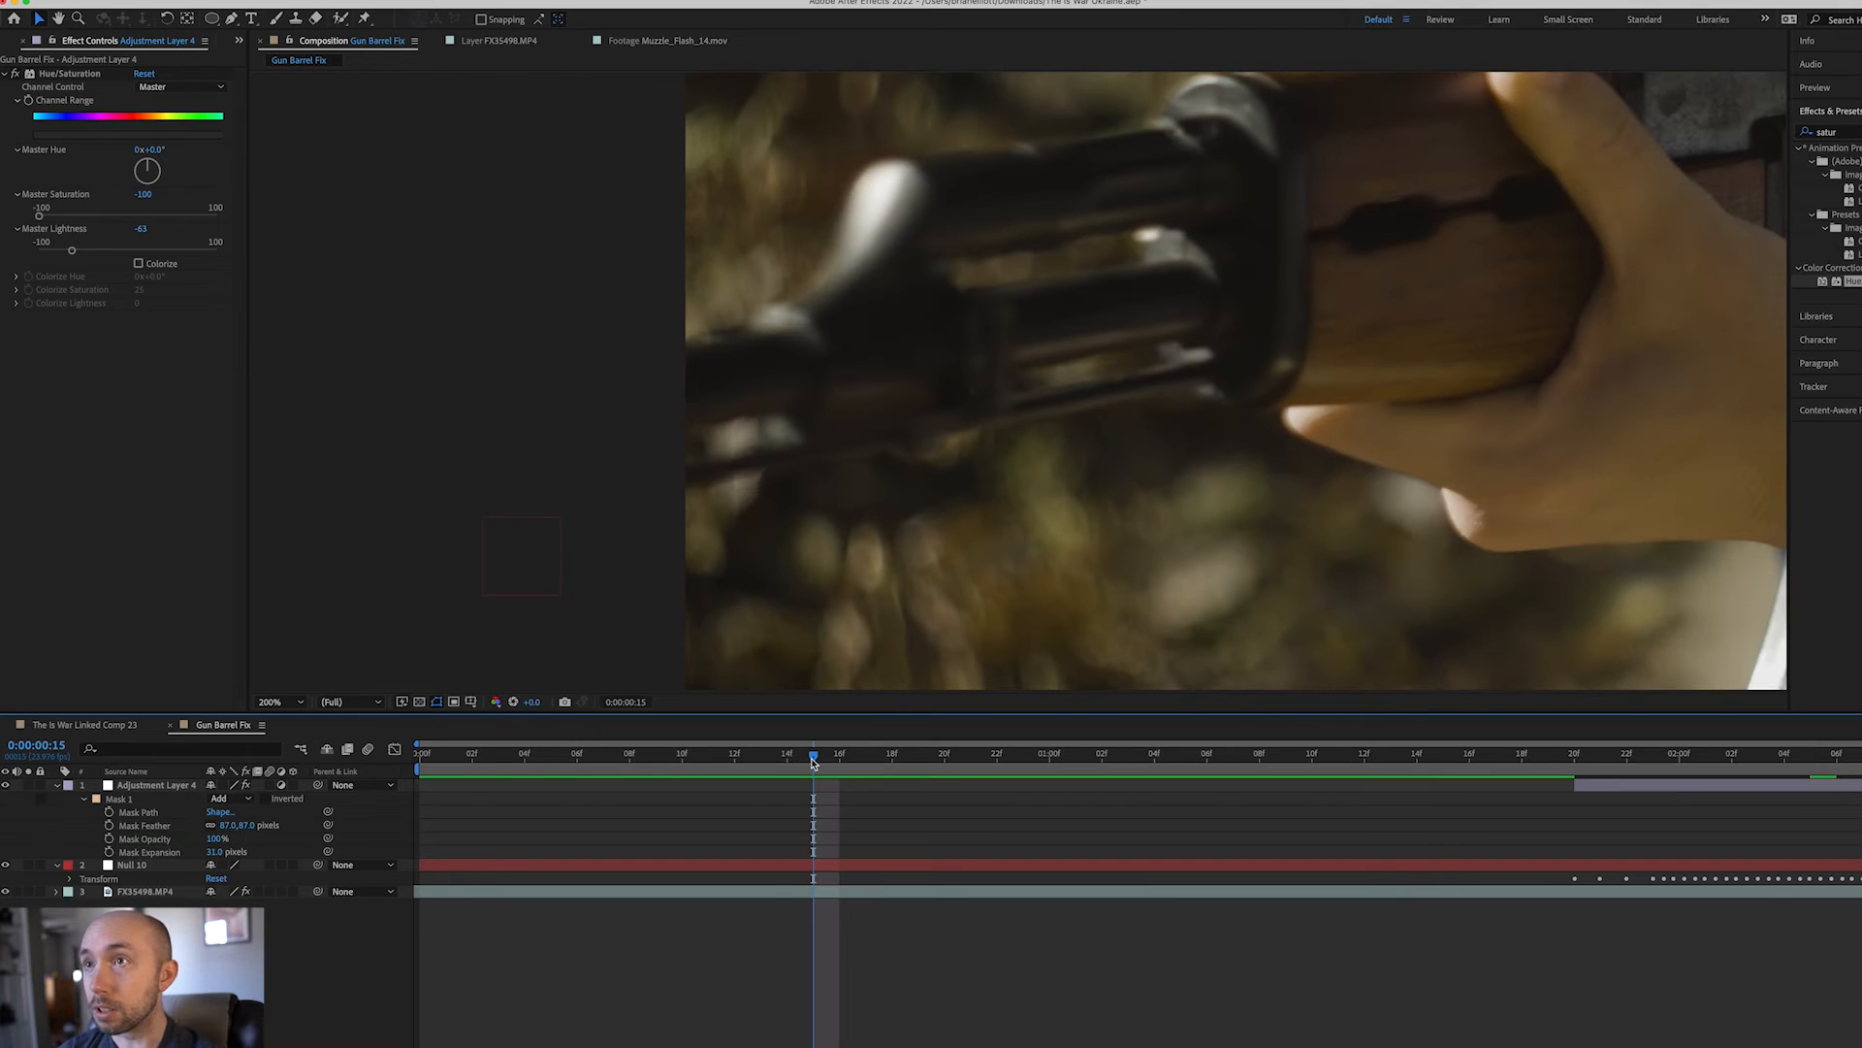
drag(1579, 776, 1785, 804)
click(365, 788)
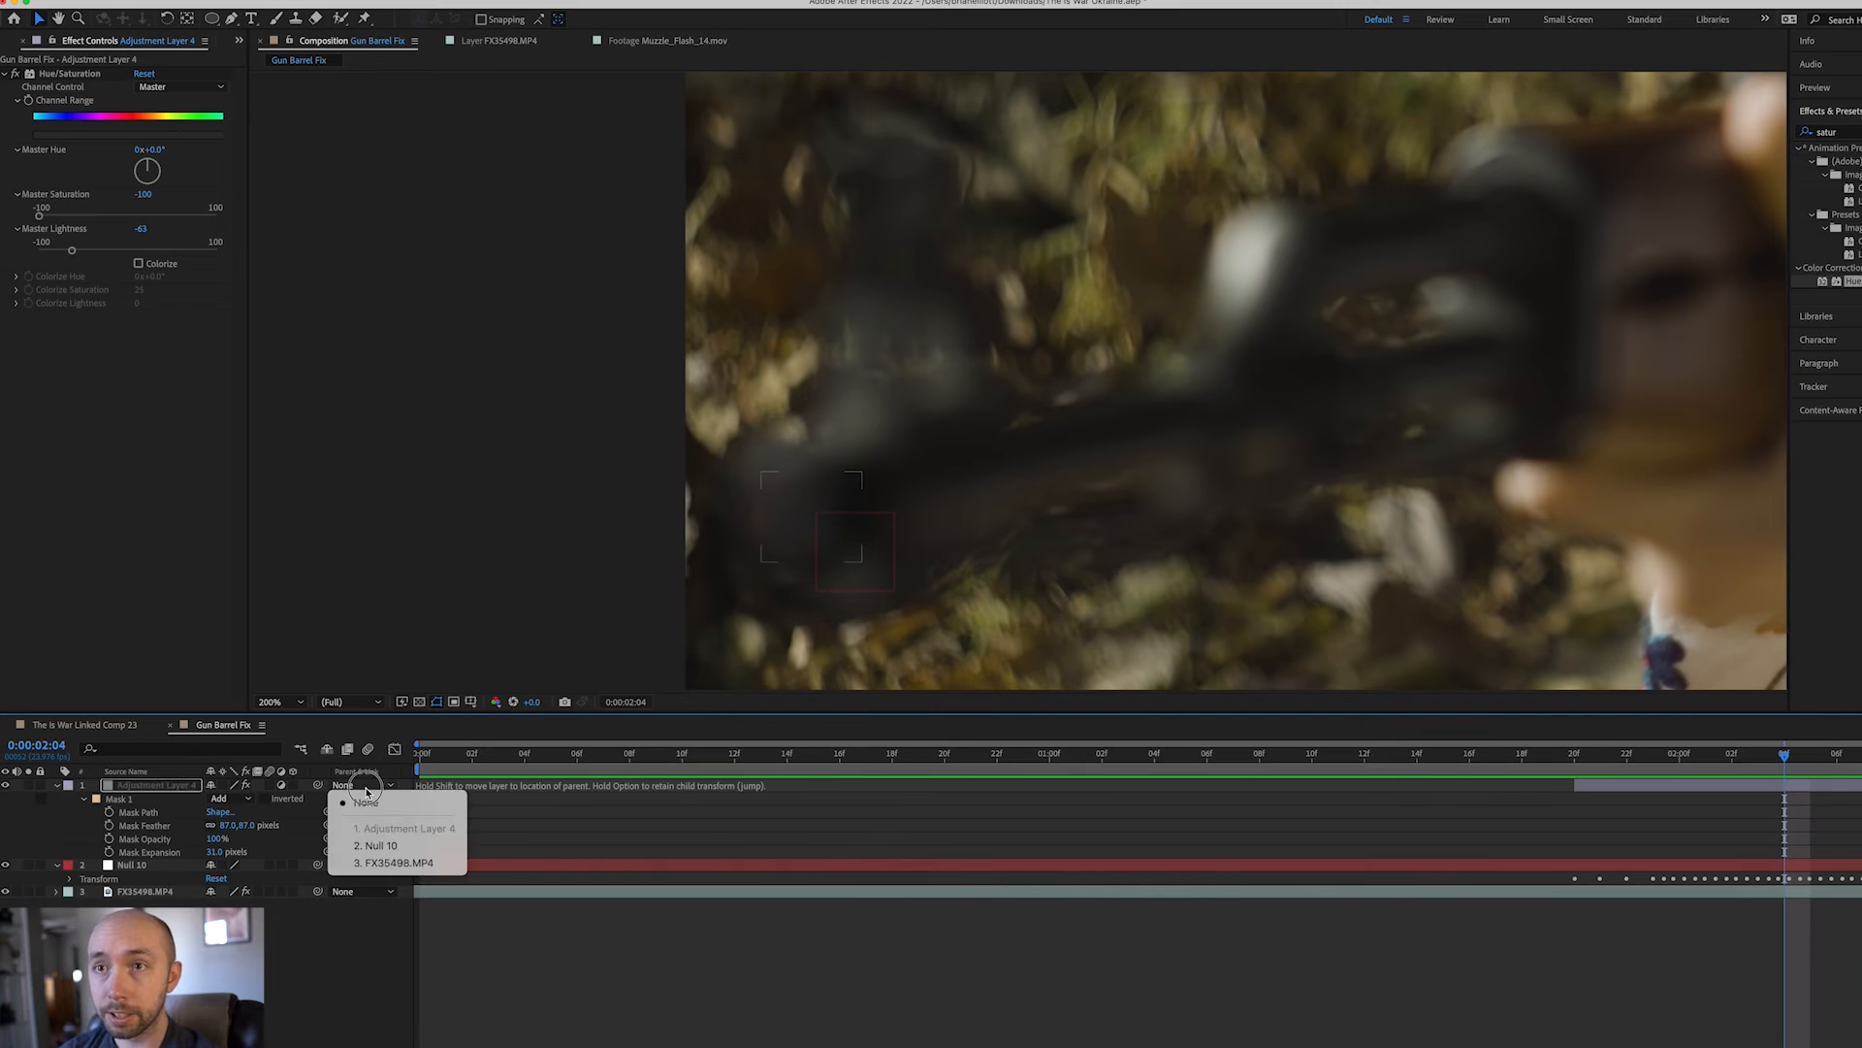
click(379, 845)
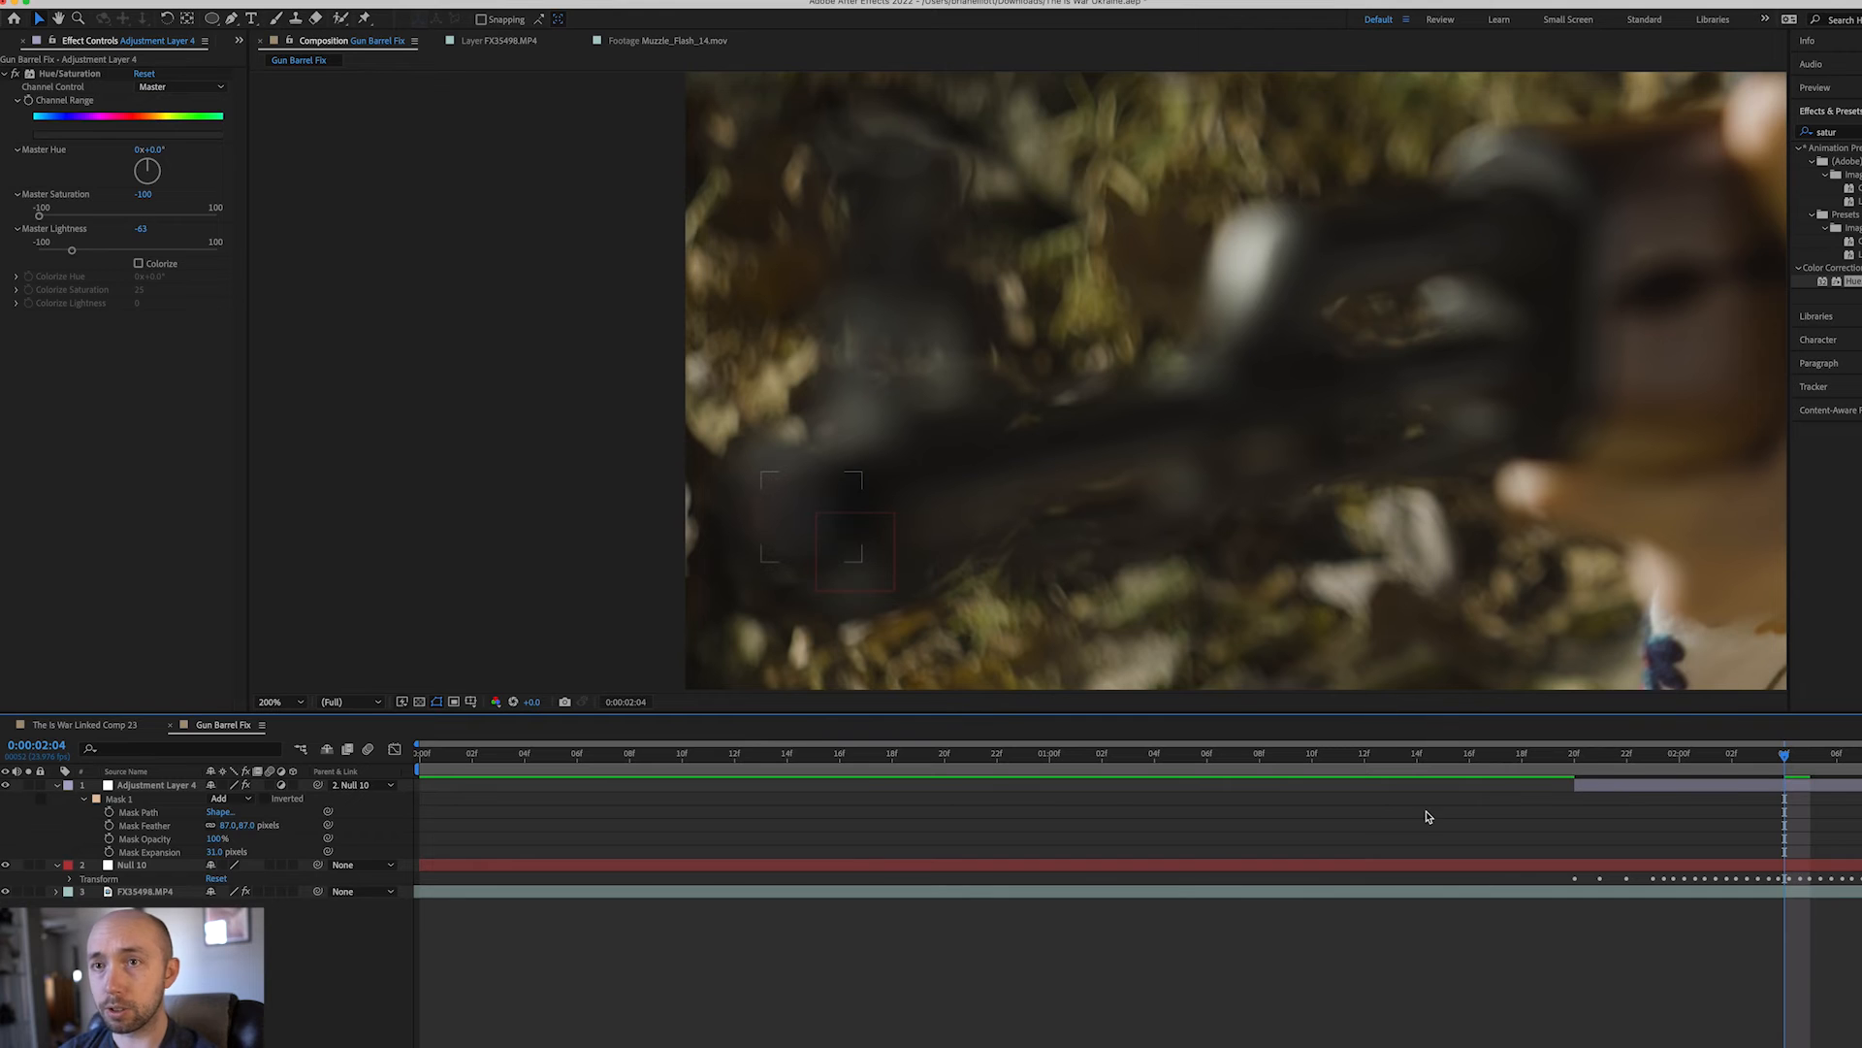
click(1171, 769)
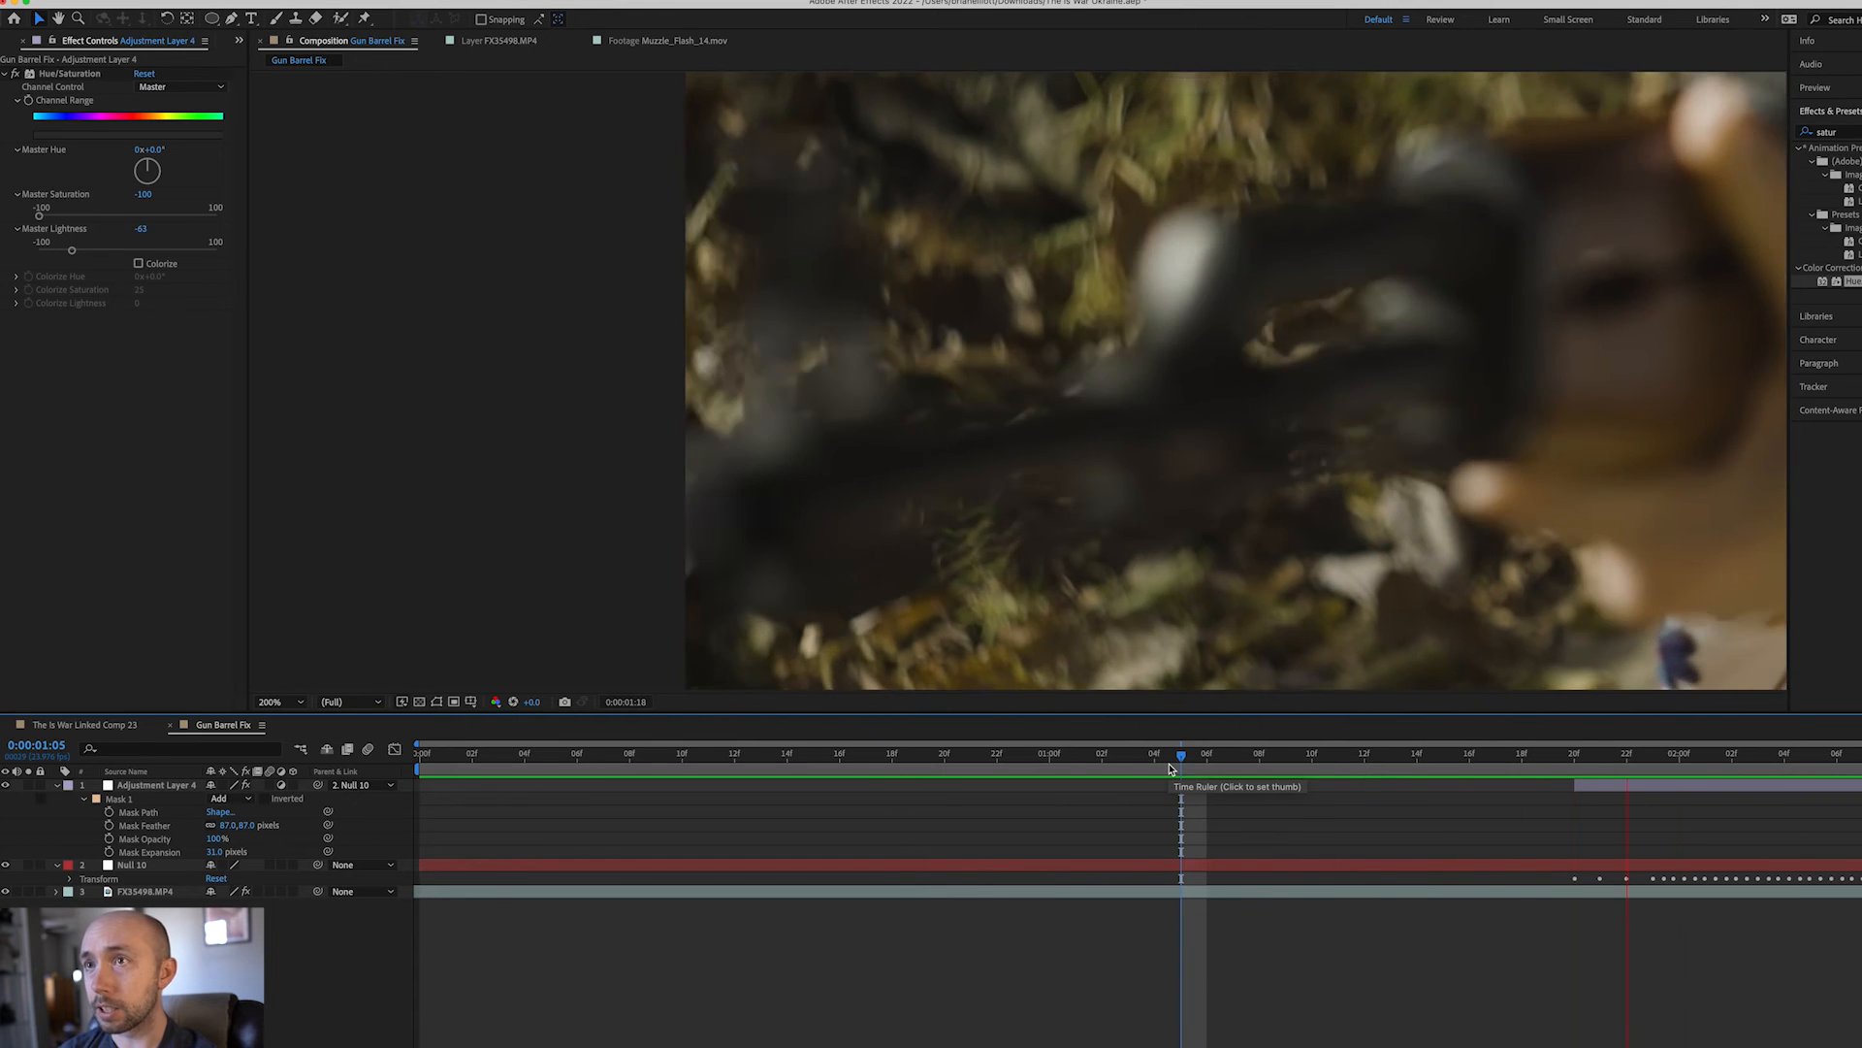
key(space)
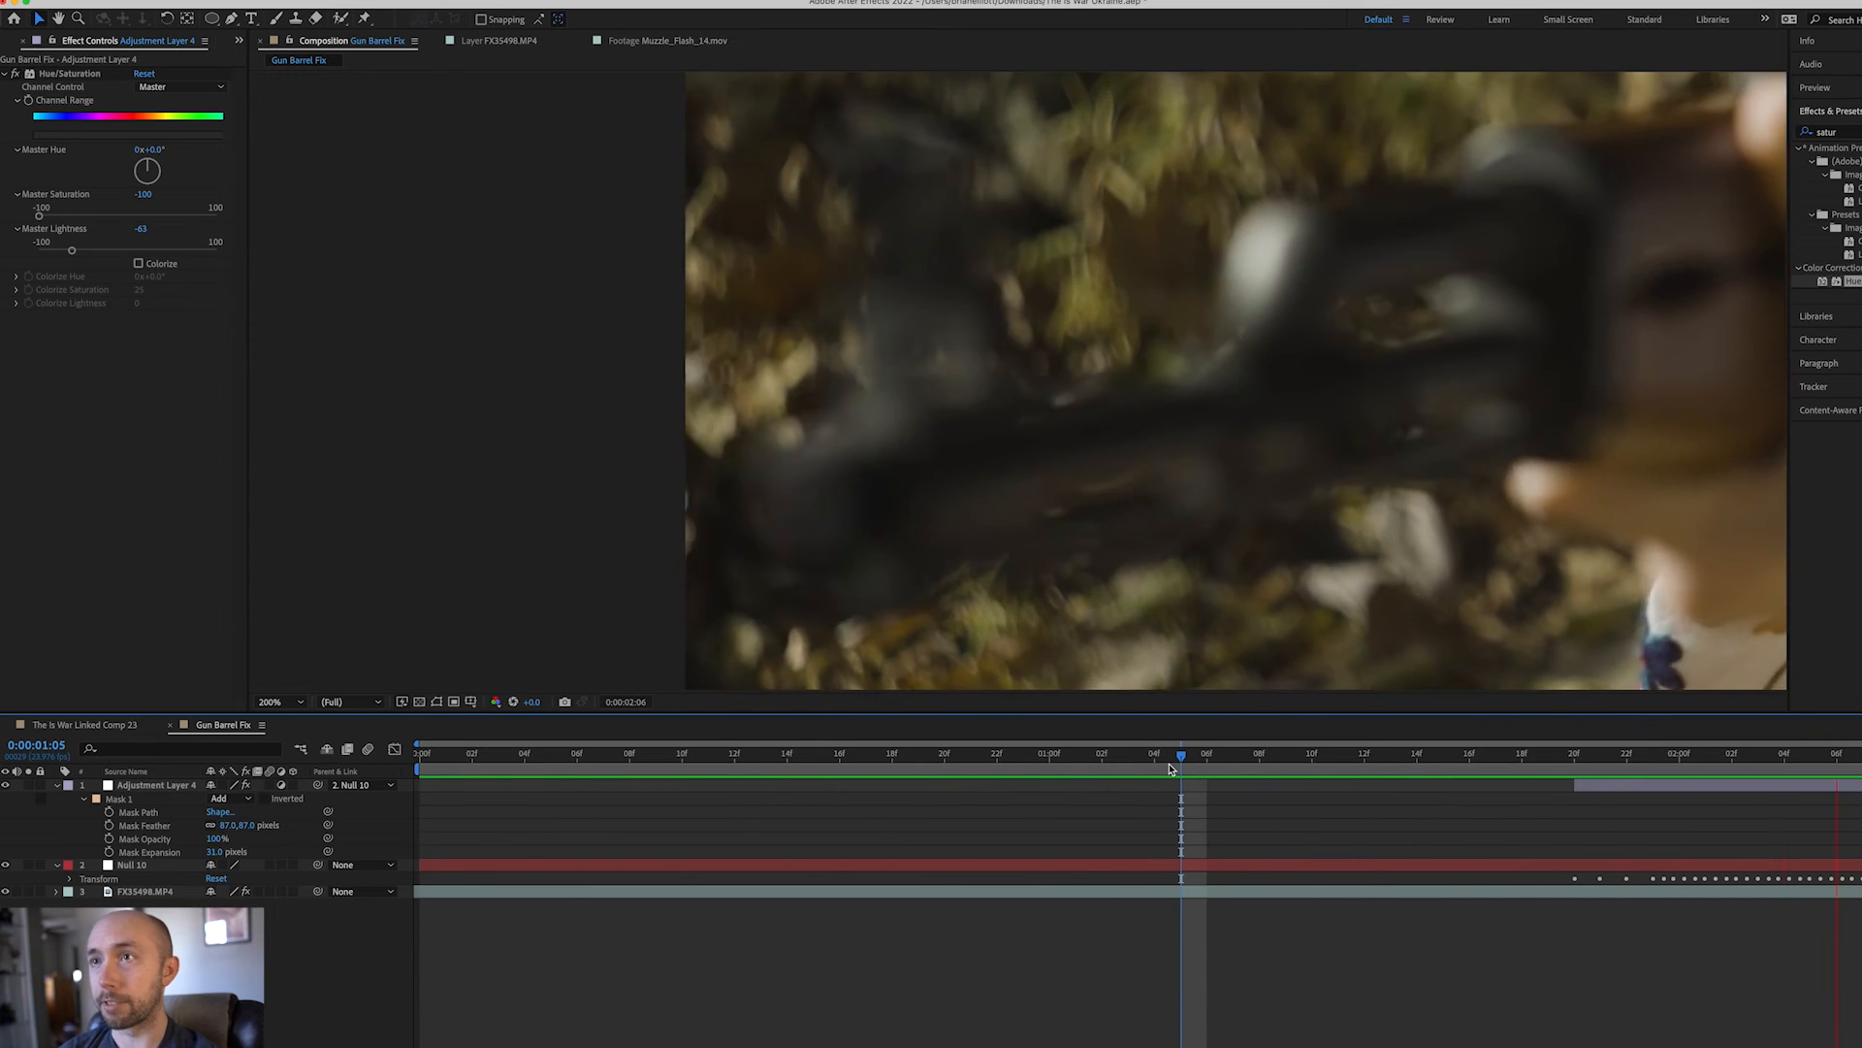
key(space)
- Try a darker Hue/Saturation Master Lightness at 0:00:02:04 and preview the whole frame
drag(1632, 766, 1814, 777)
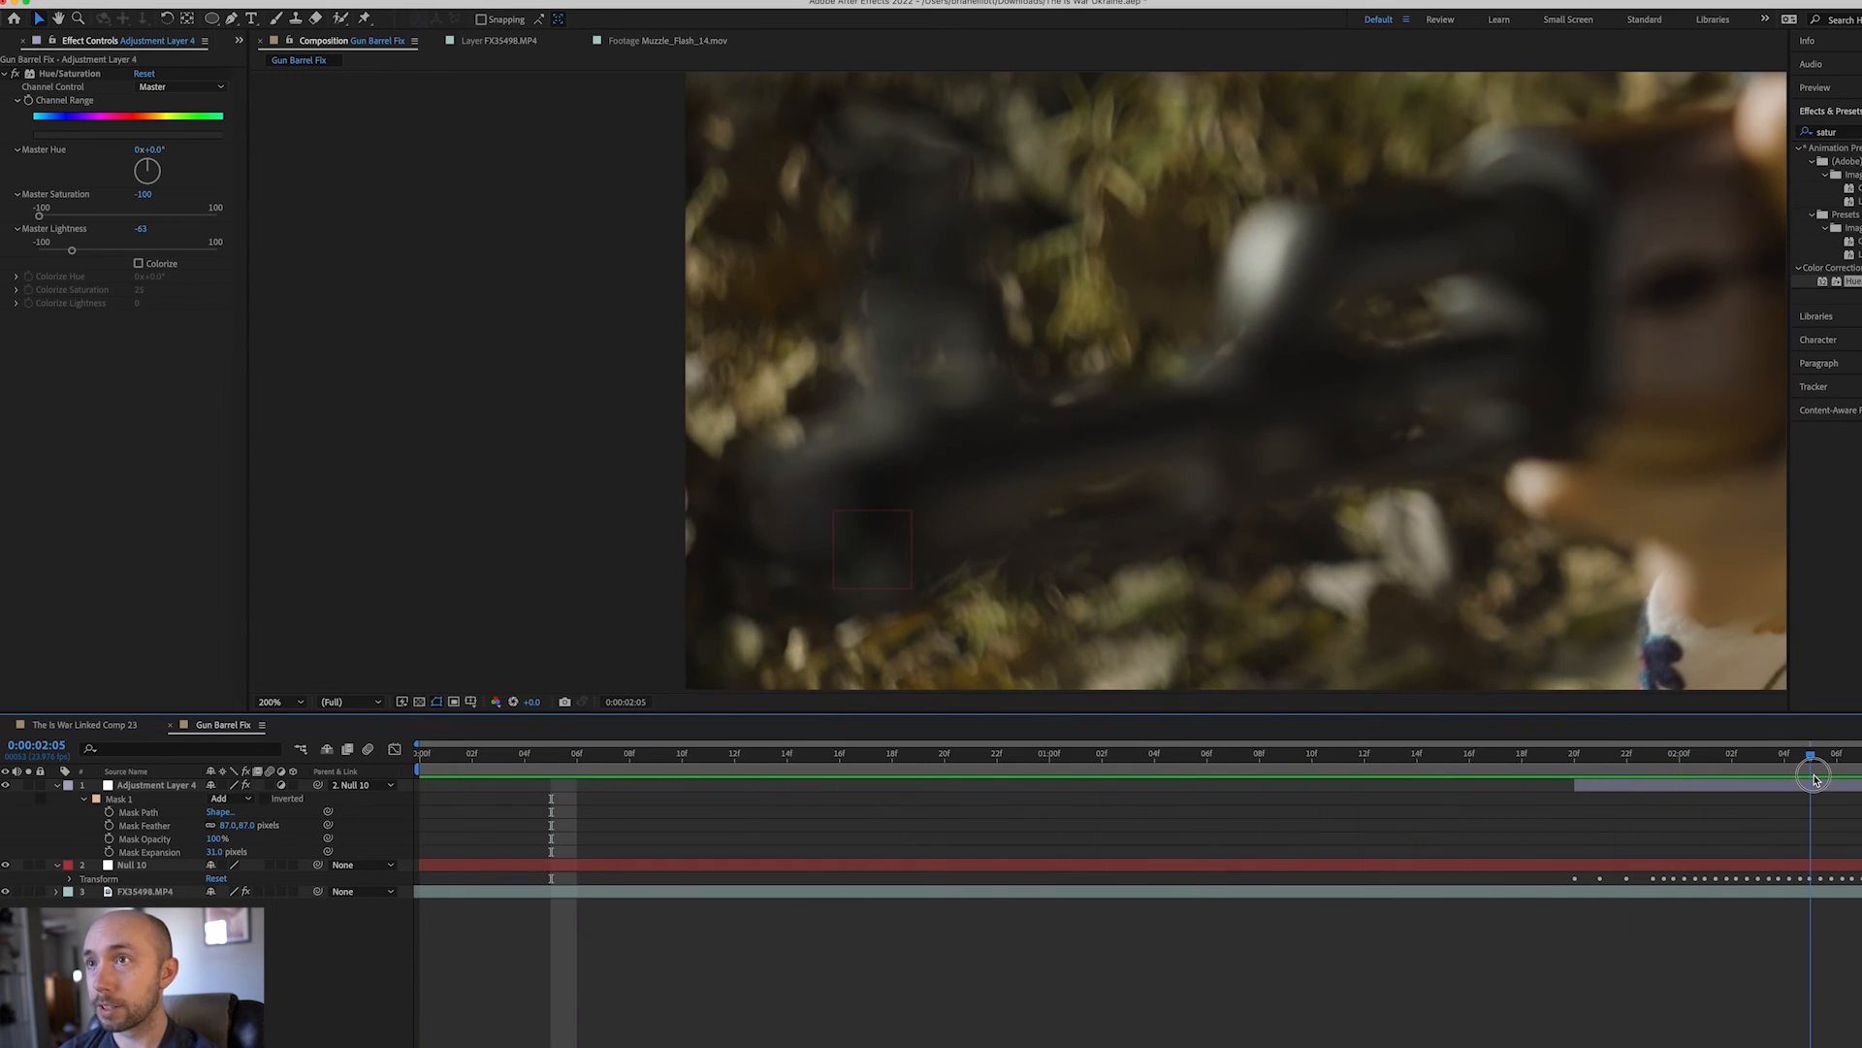
key(Page_Up)
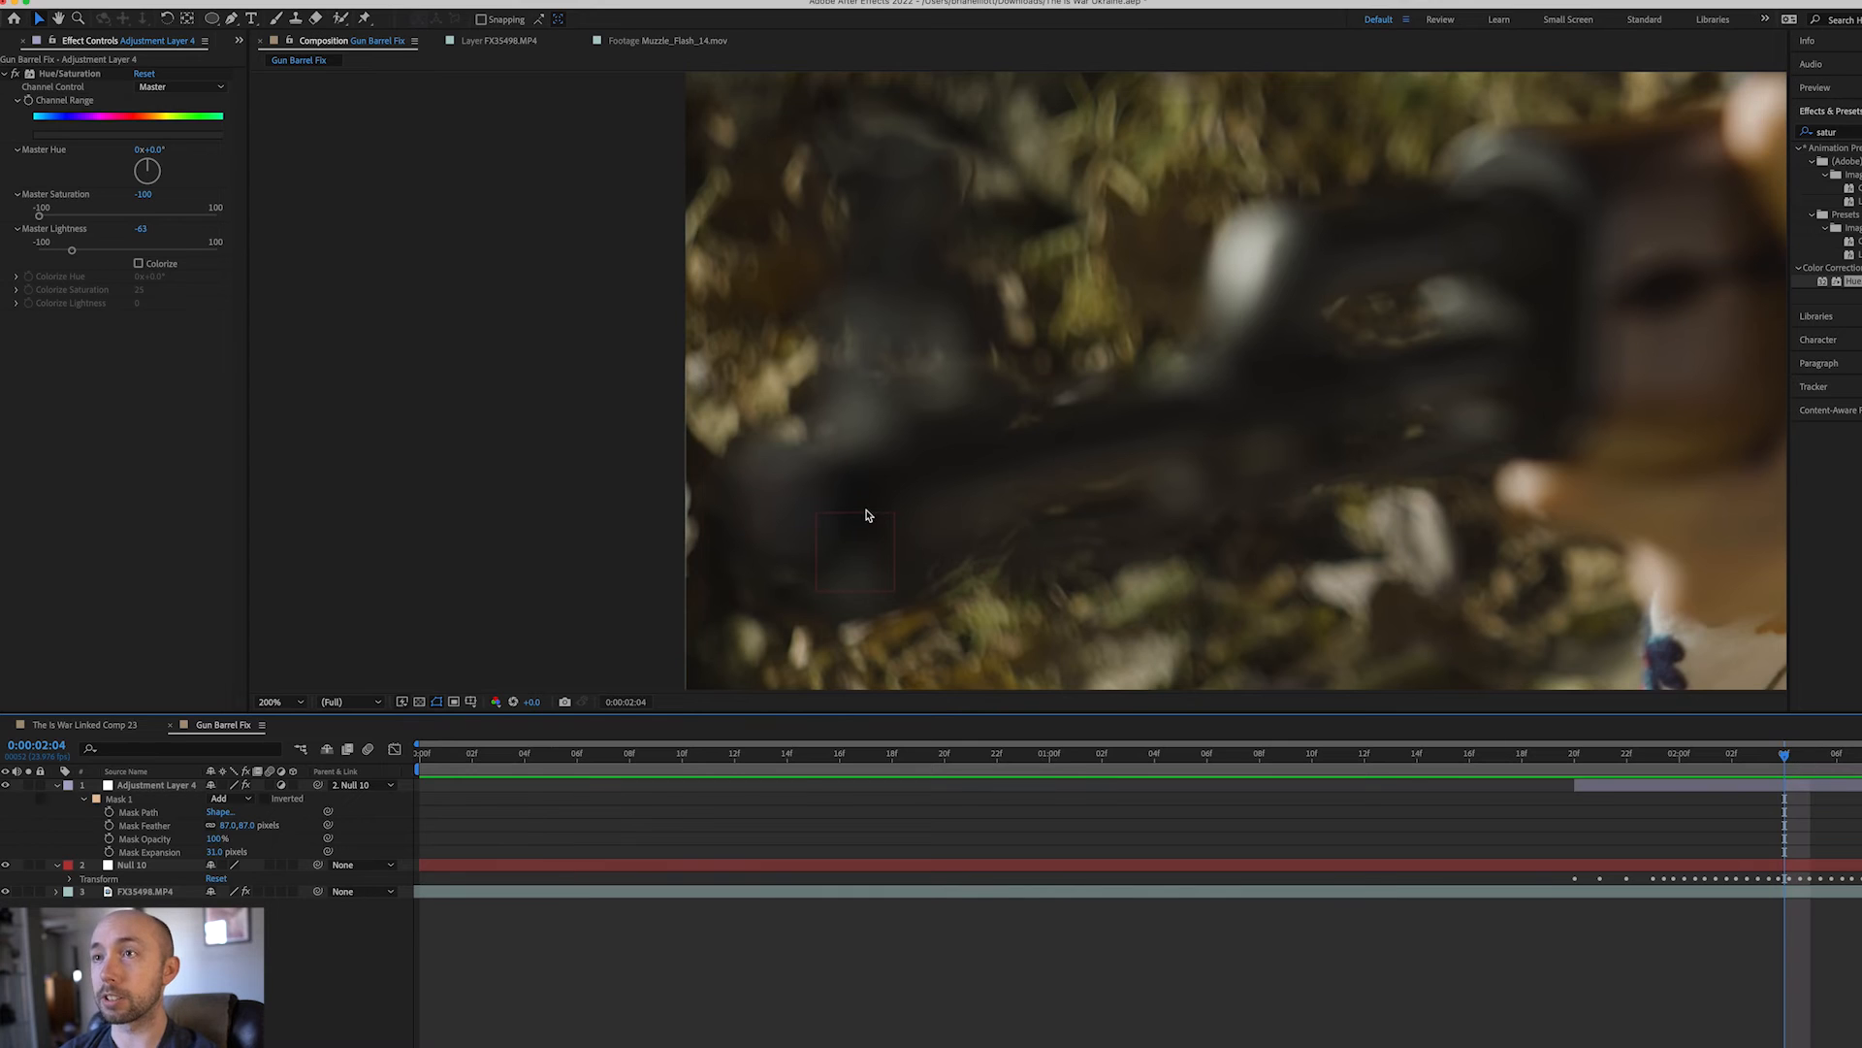
click(144, 796)
drag(71, 254, 58, 254)
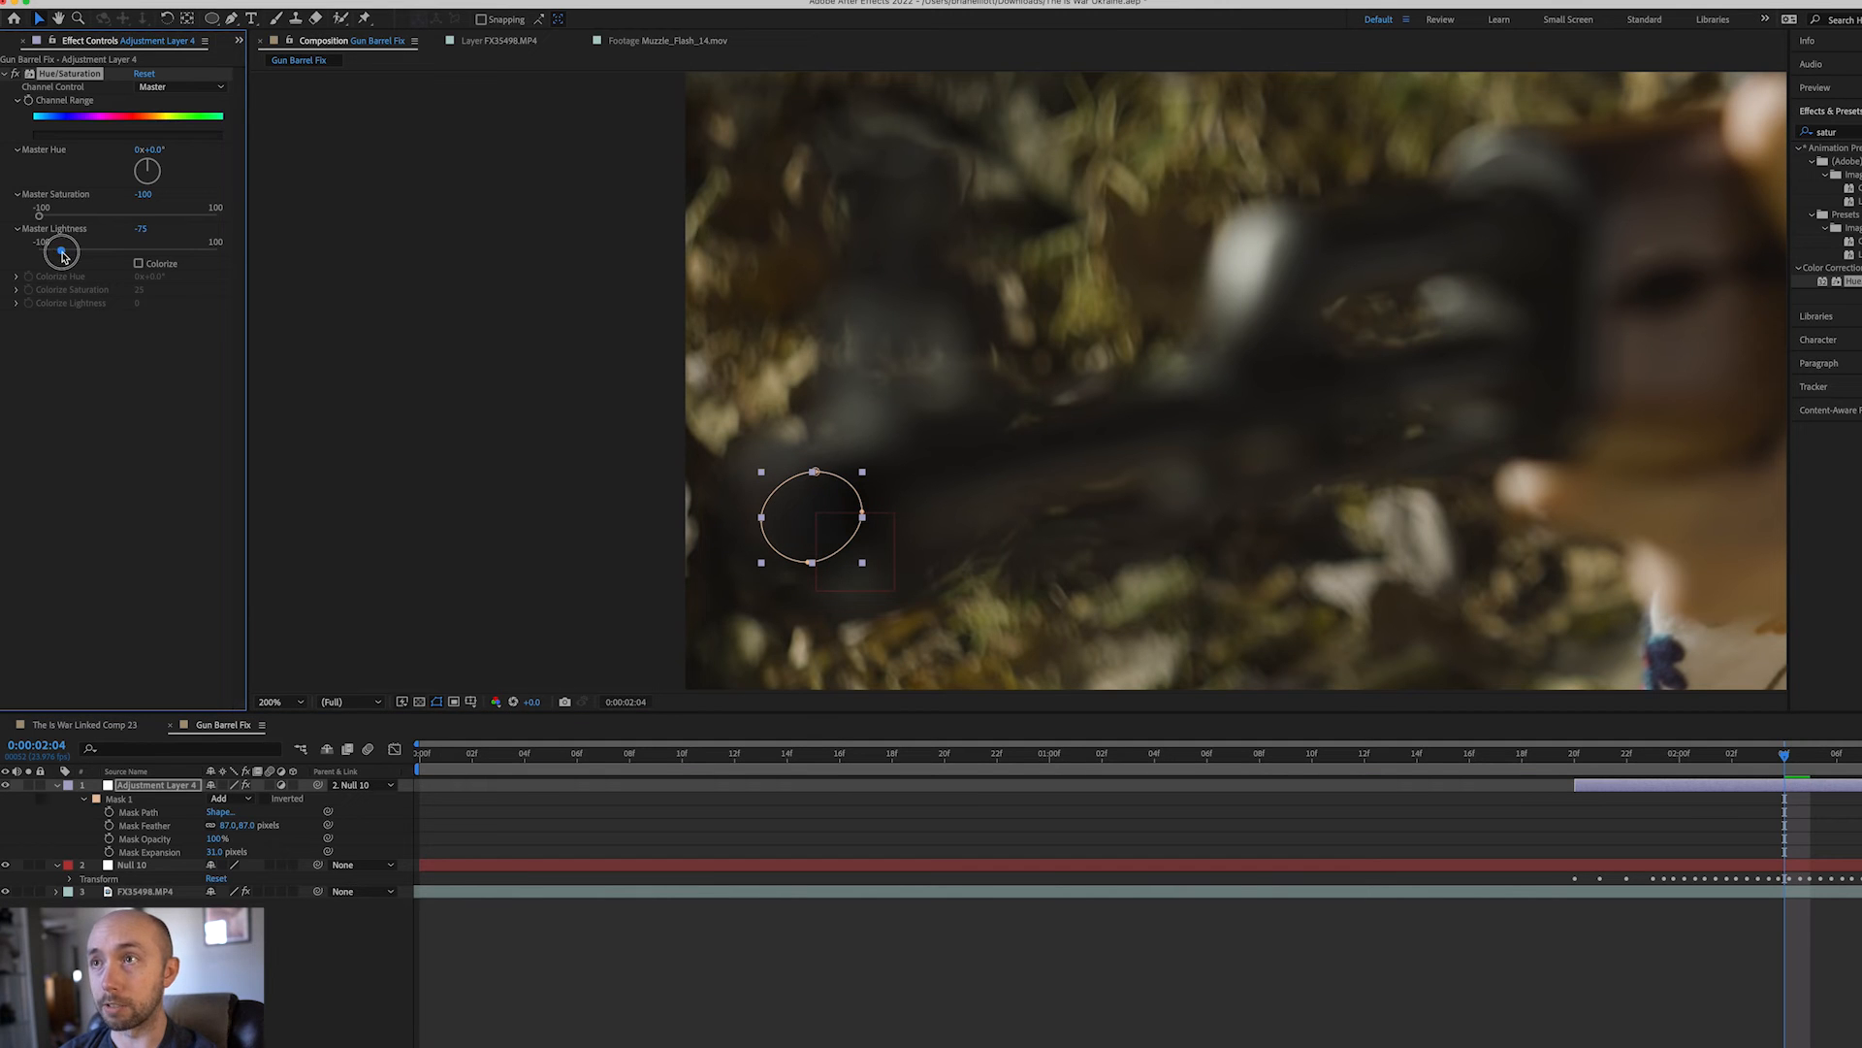
key(space)
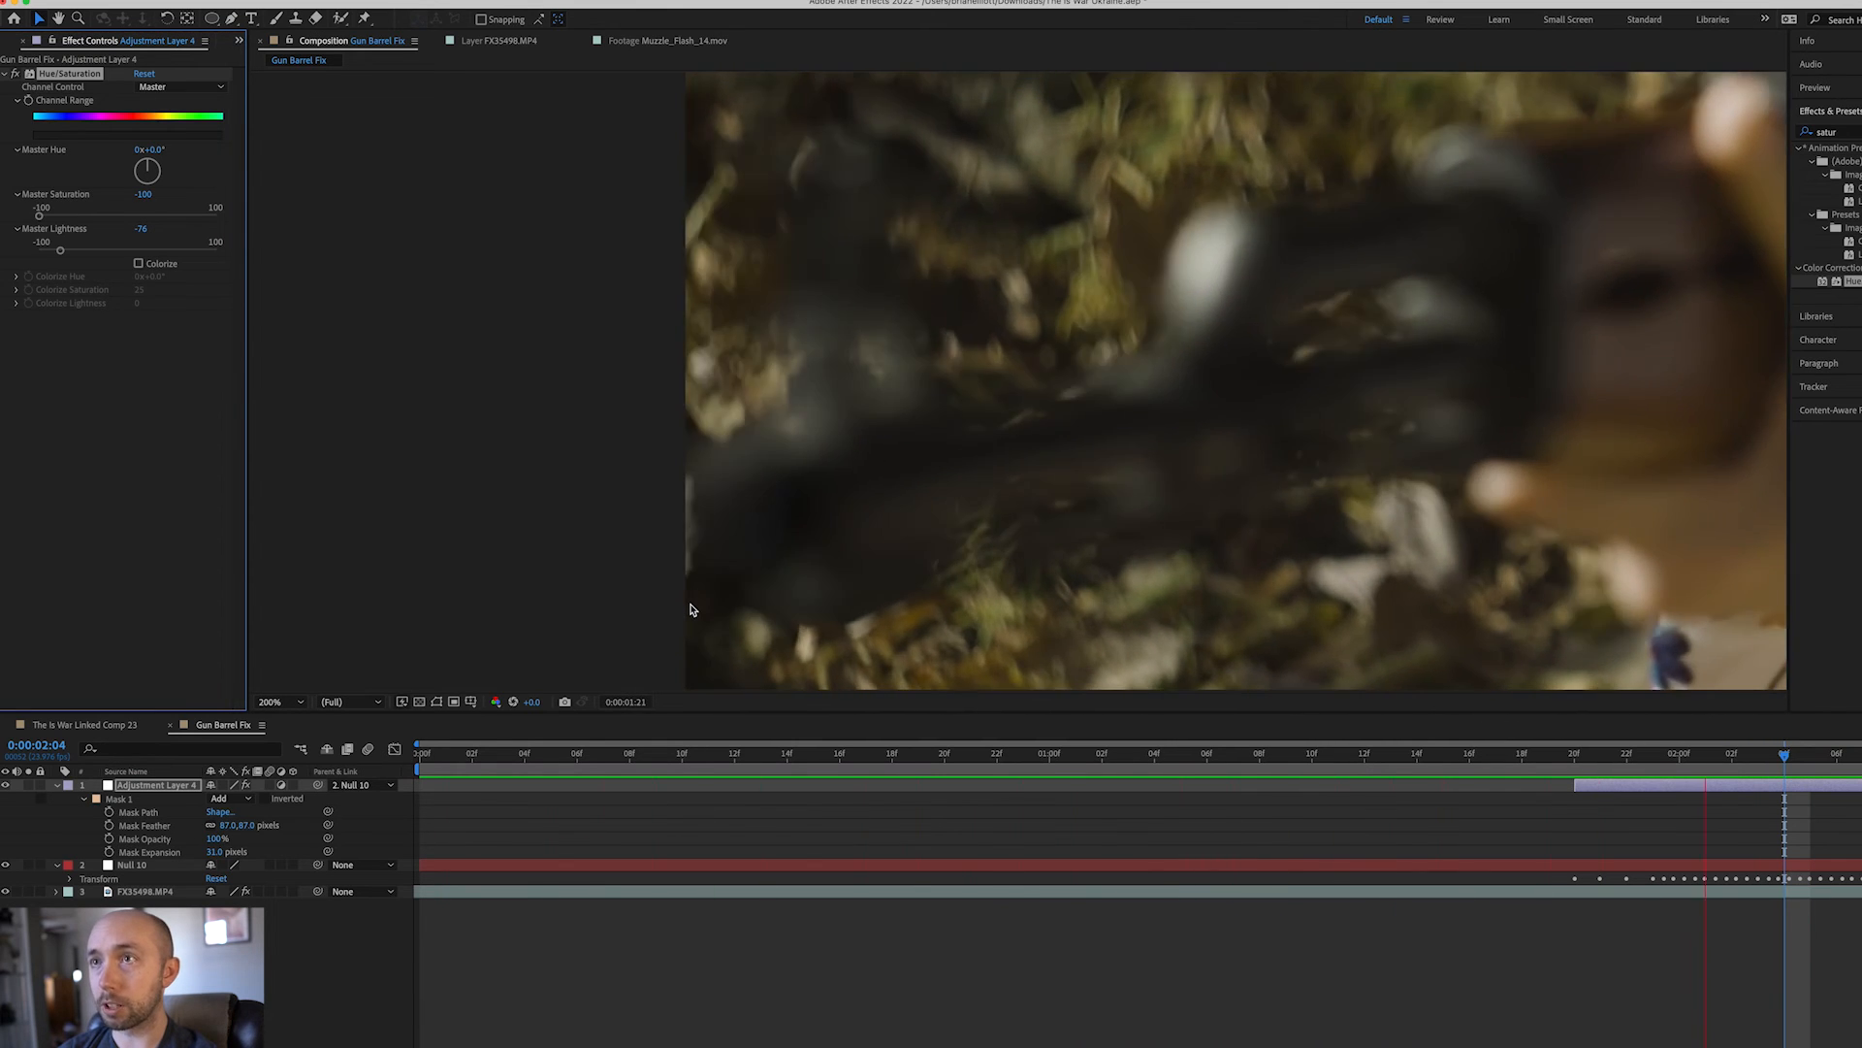
click(281, 701)
click(306, 728)
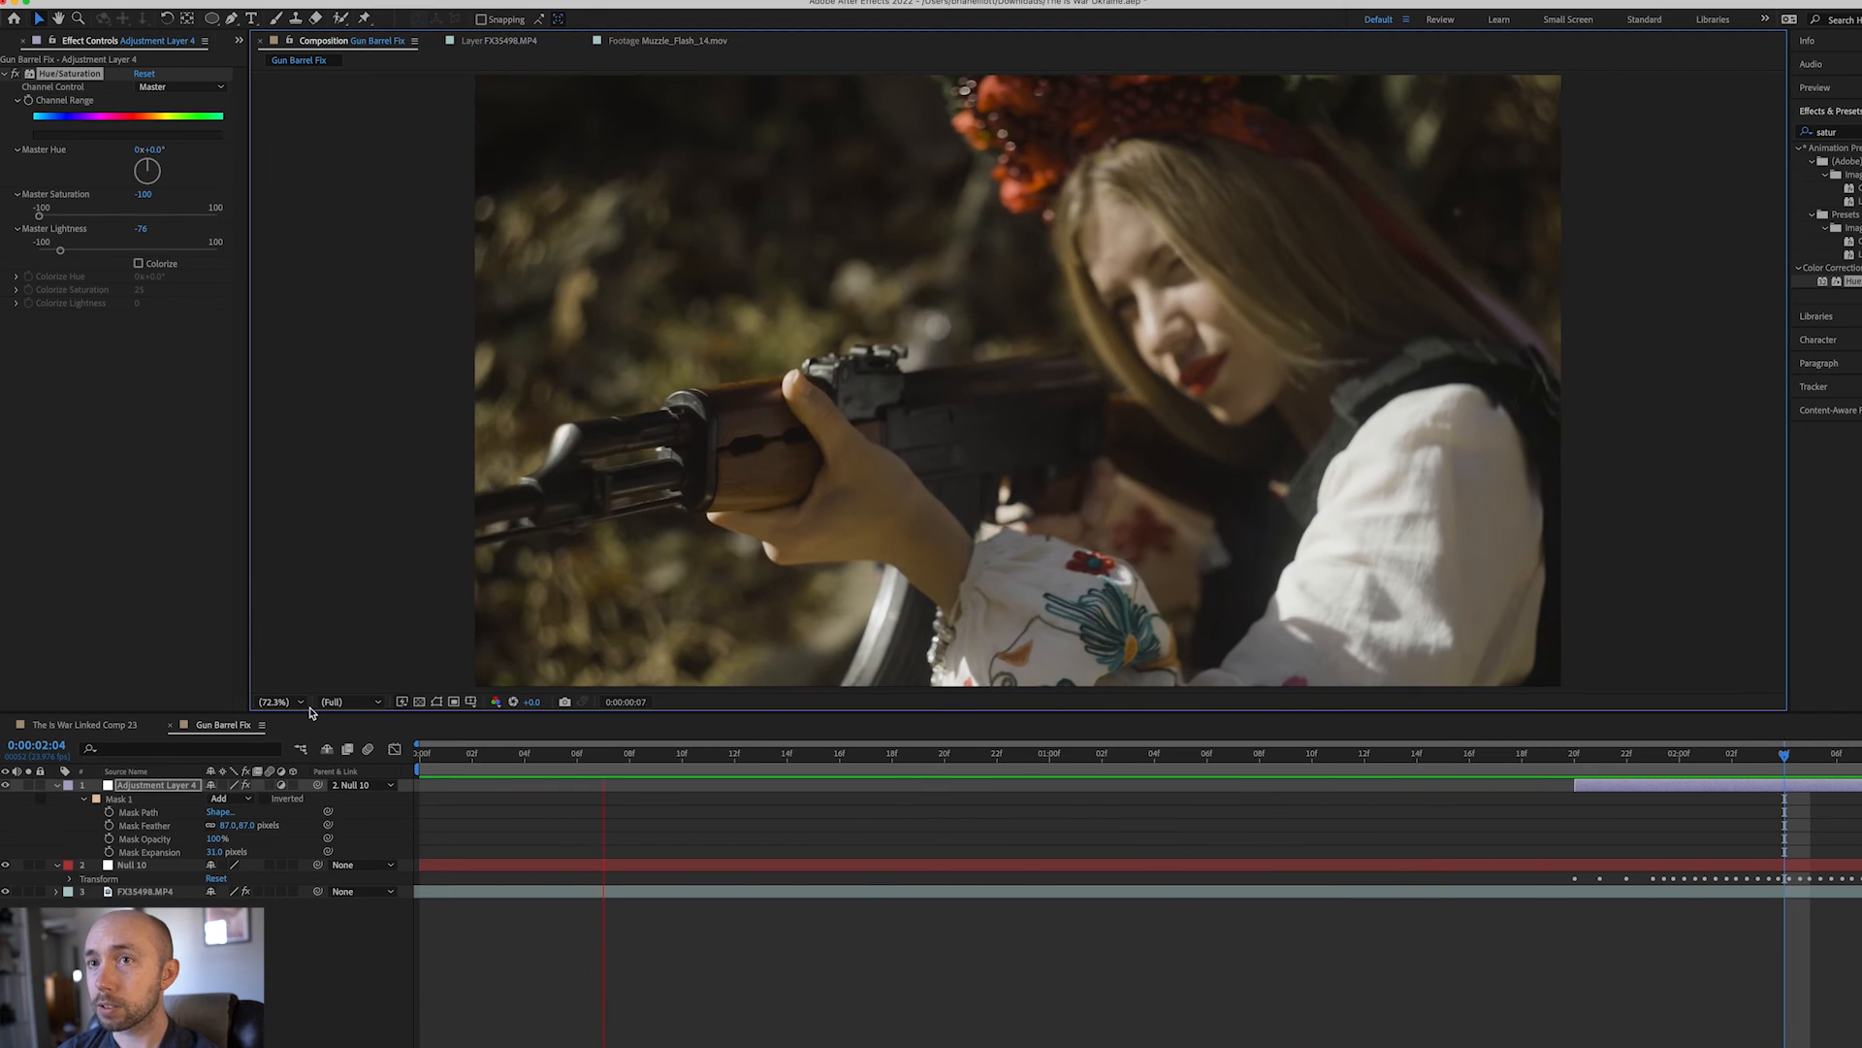
key(space)
- Set the adjustment layer's Master Lightness to -61 at 0:00:02:06 and preview the result
drag(1675, 760, 1452, 740)
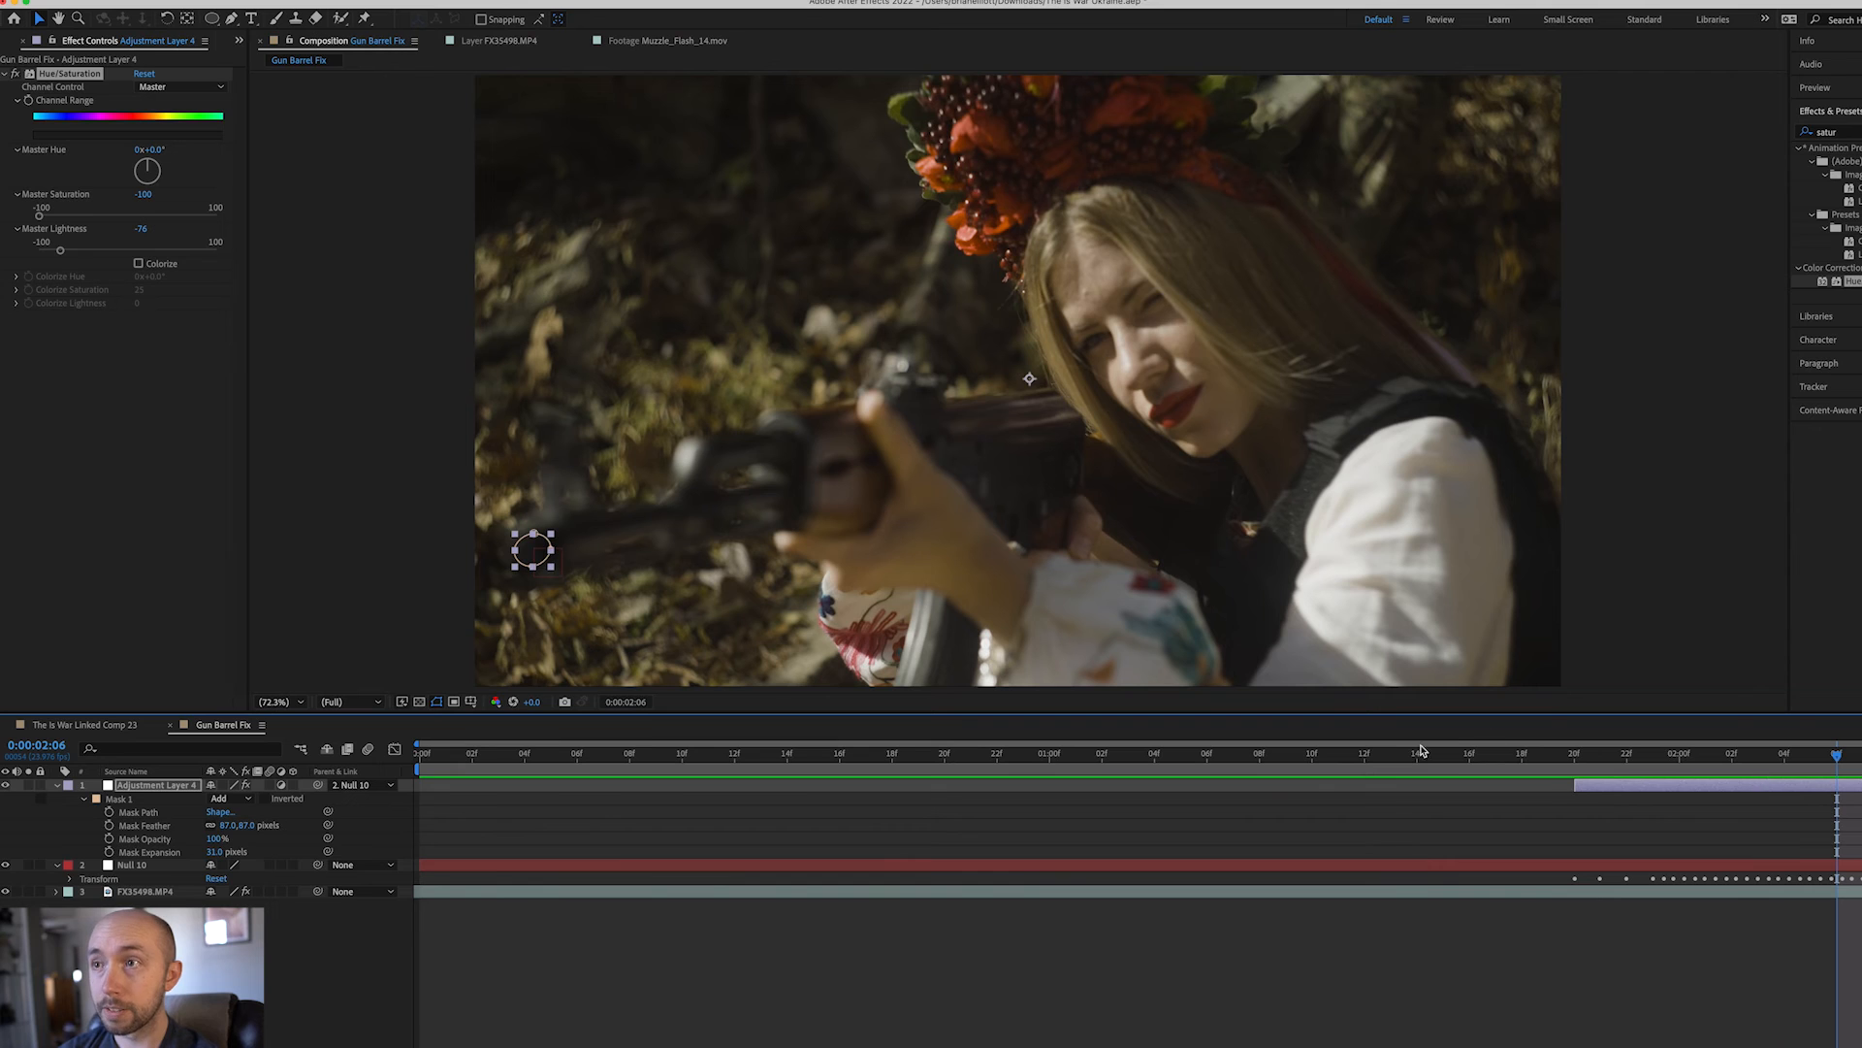
click(1270, 821)
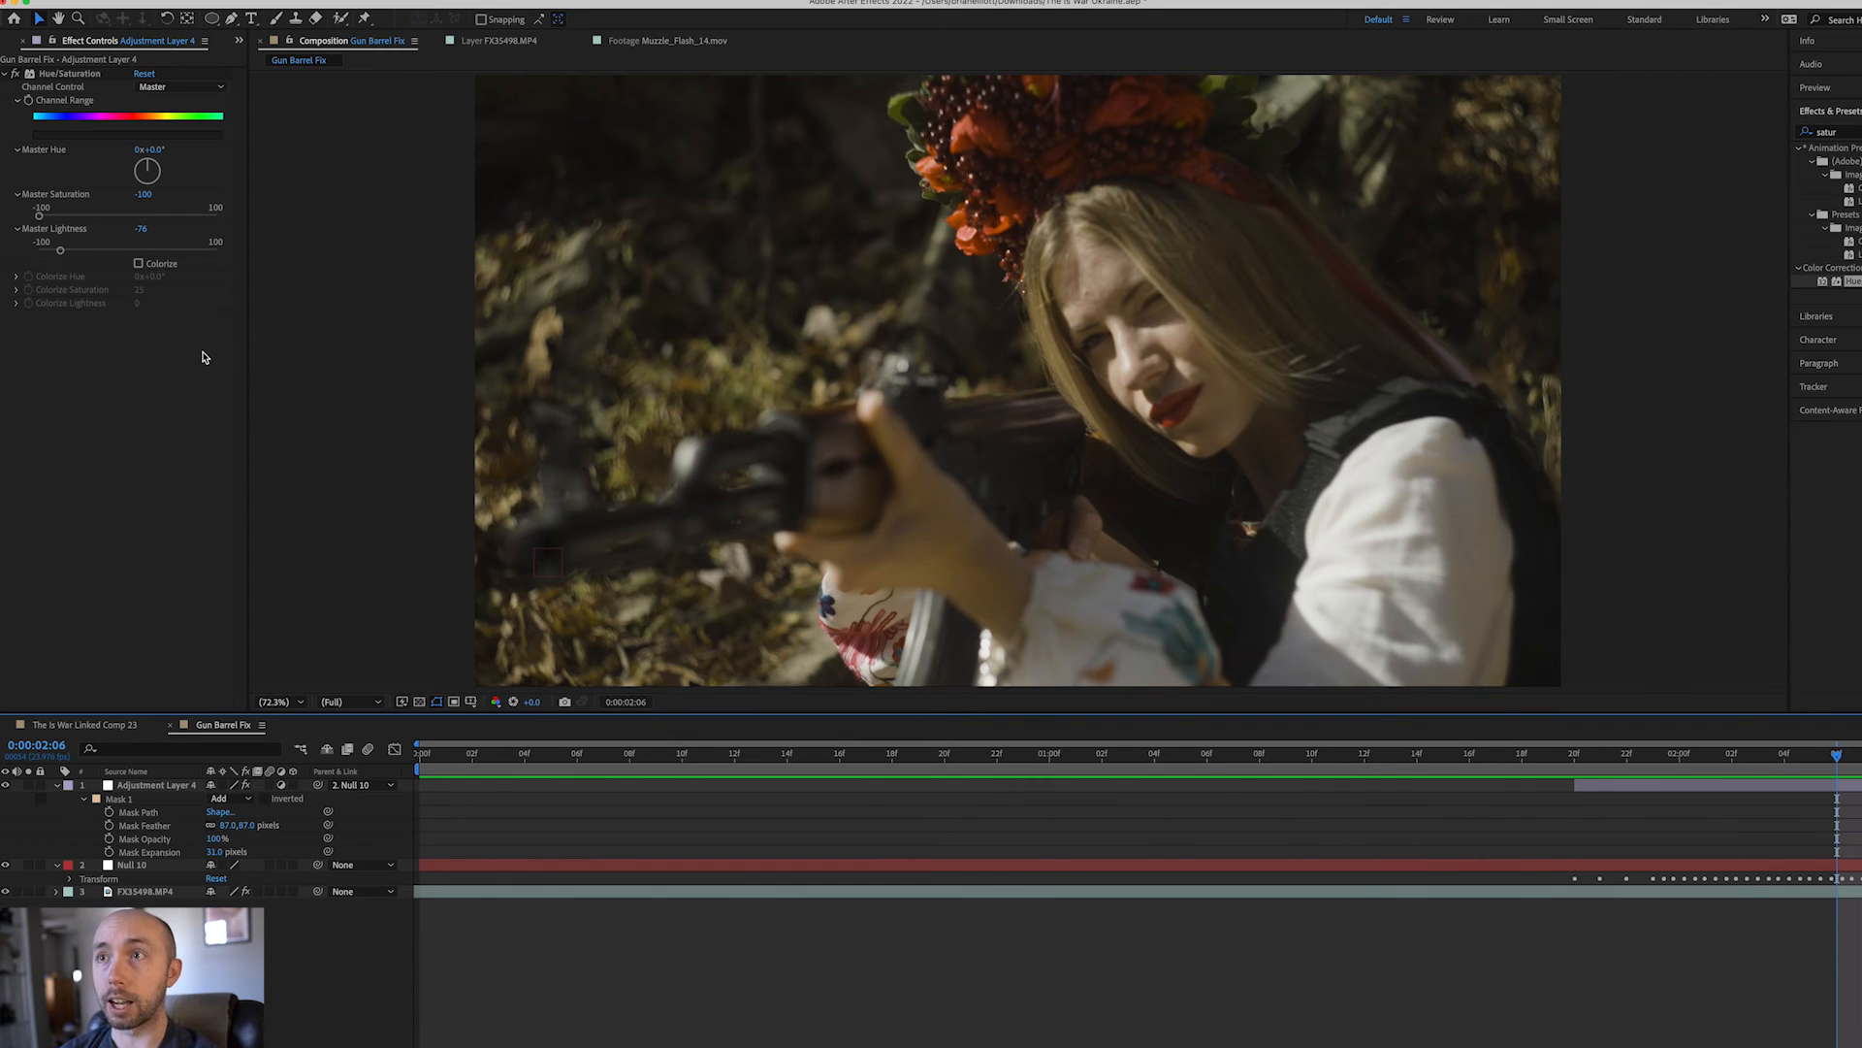
drag(60, 250, 72, 251)
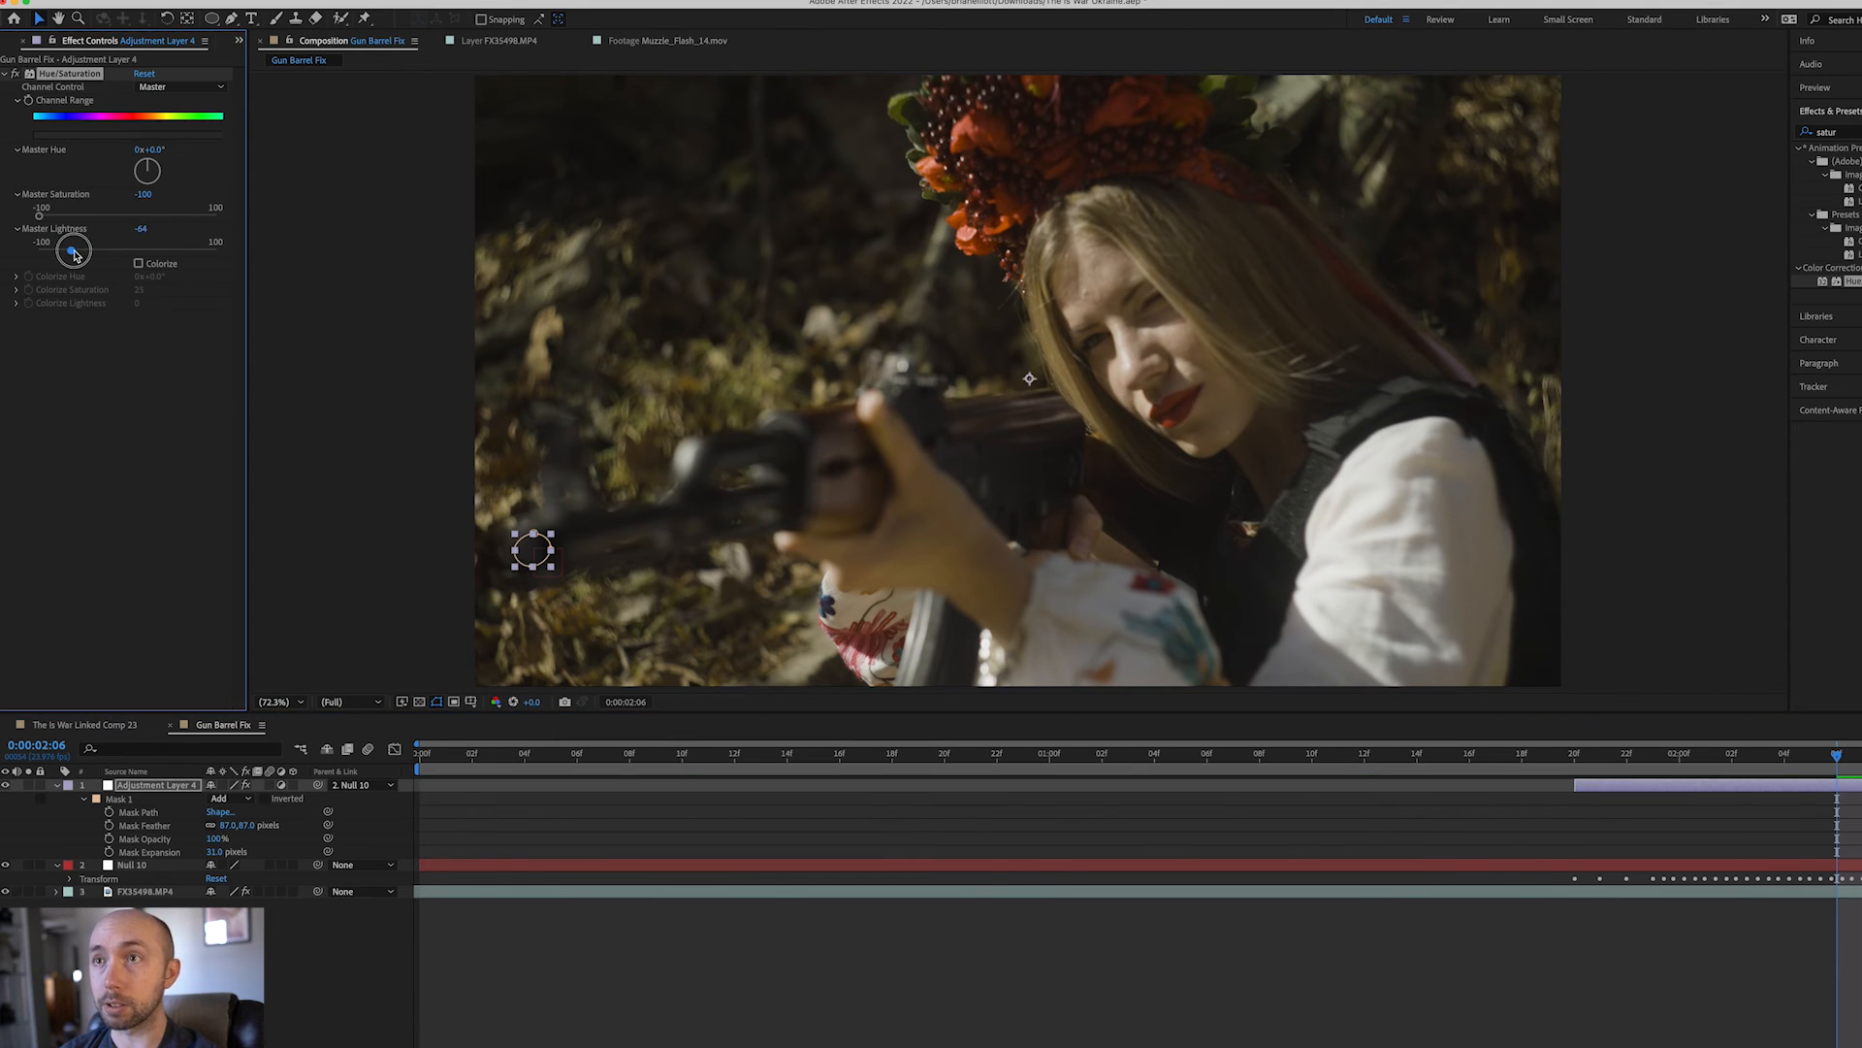
click(1743, 782)
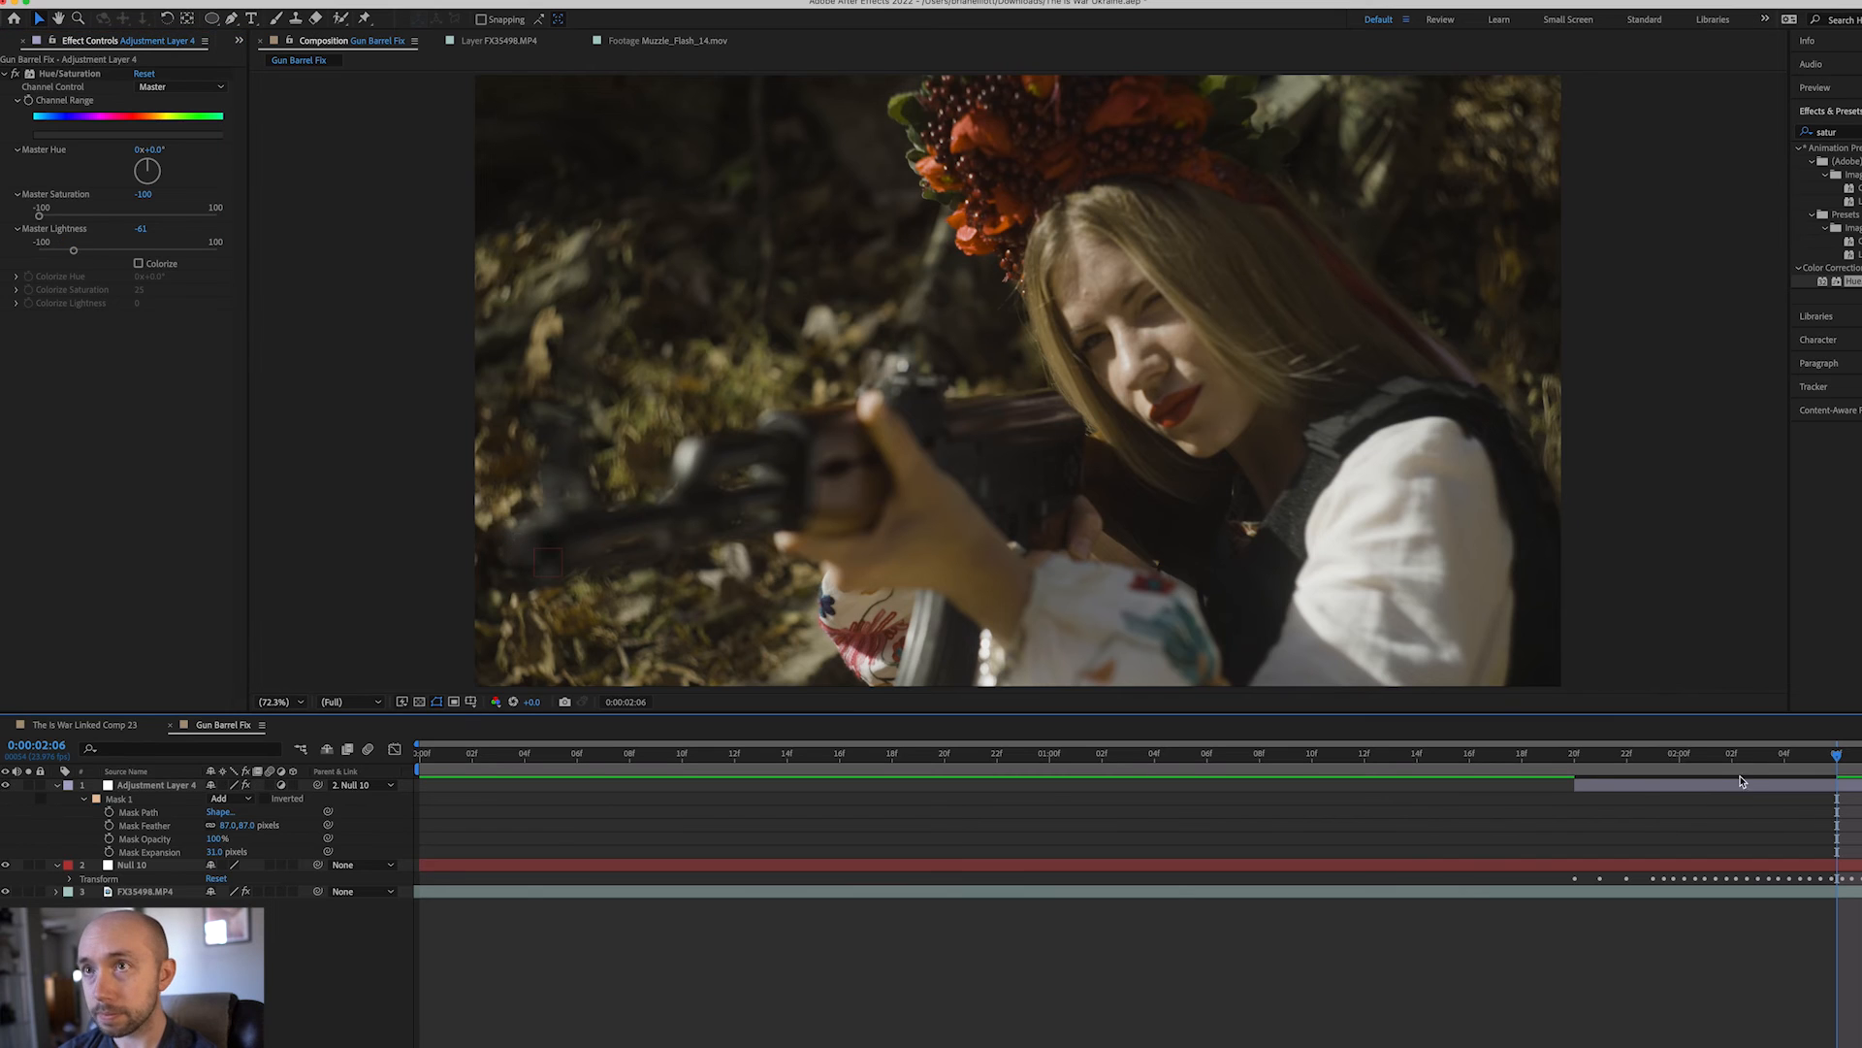
key(space)
- Set the mask expansion to 41 pixels at 0:00:02:05 and play back the shot to check the muzzle
mouse_move(1833, 756)
mouse_down()
mouse_move(1655, 757)
mouse_move(1808, 761)
mouse_up()
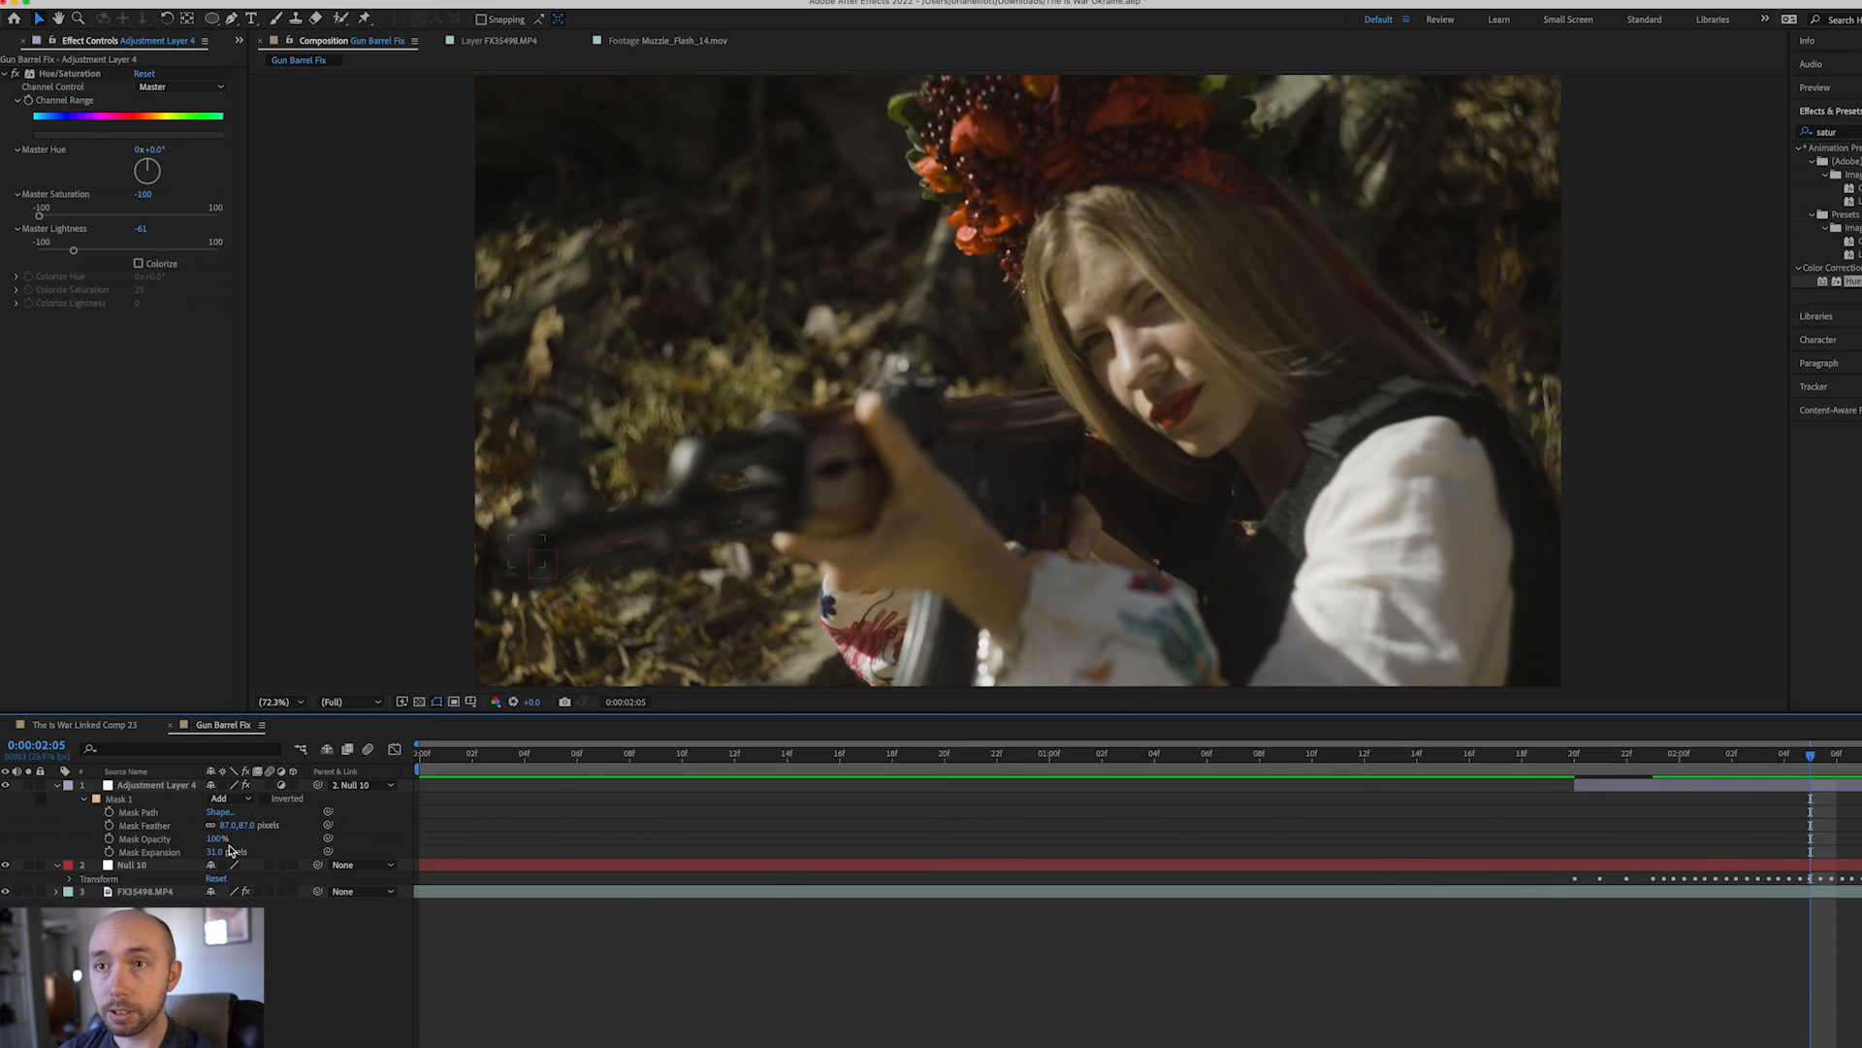
drag(213, 851, 225, 853)
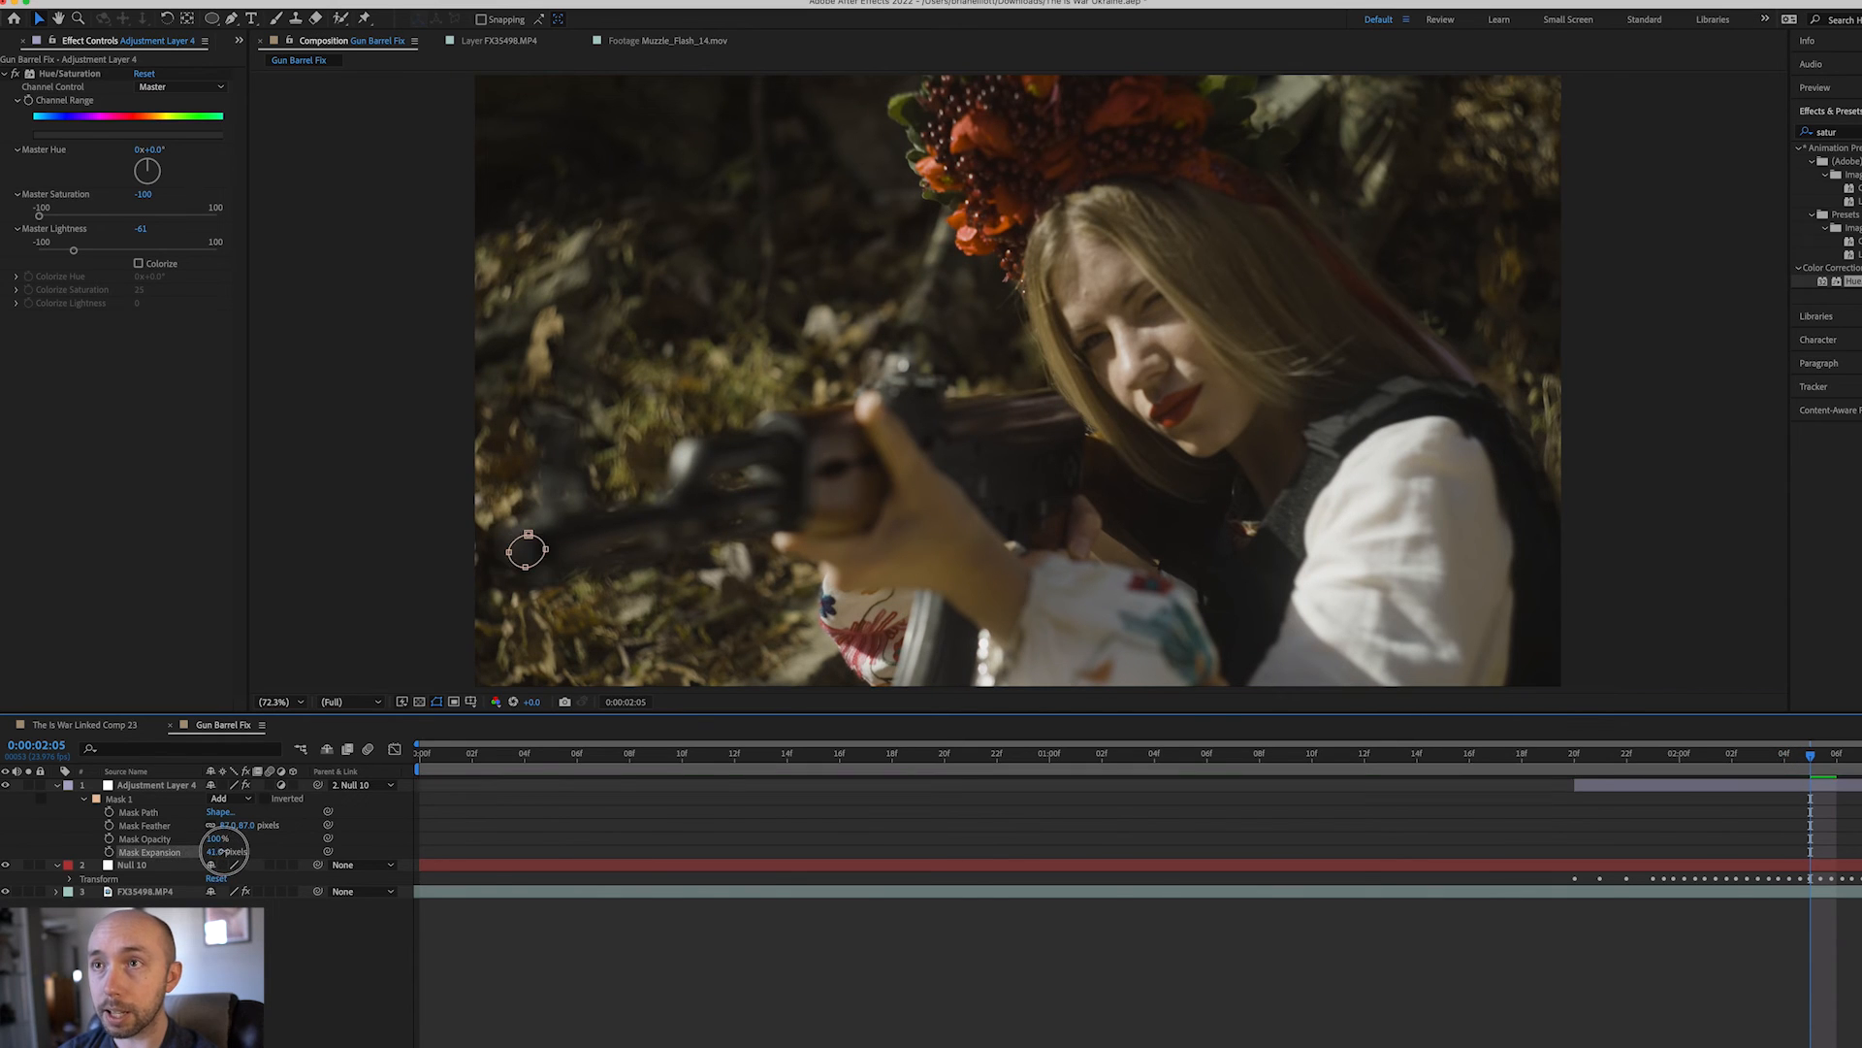
click(920, 932)
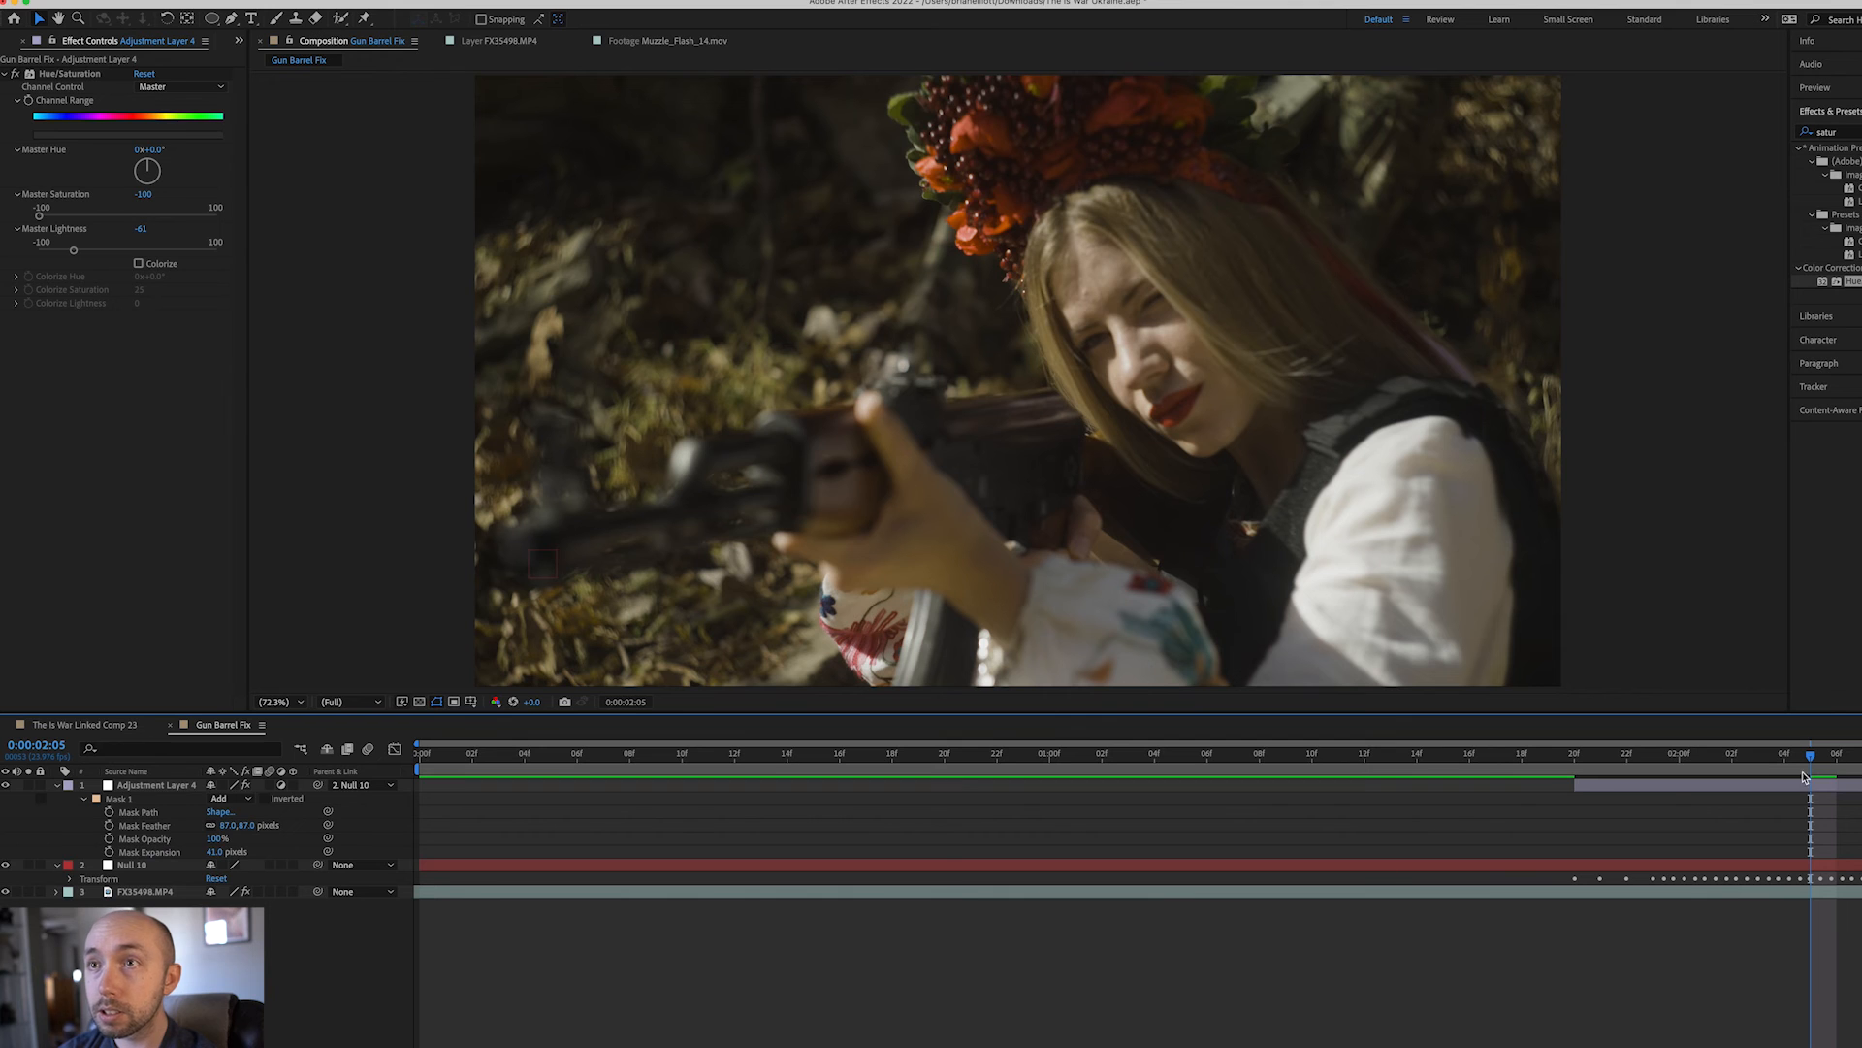
key(space)
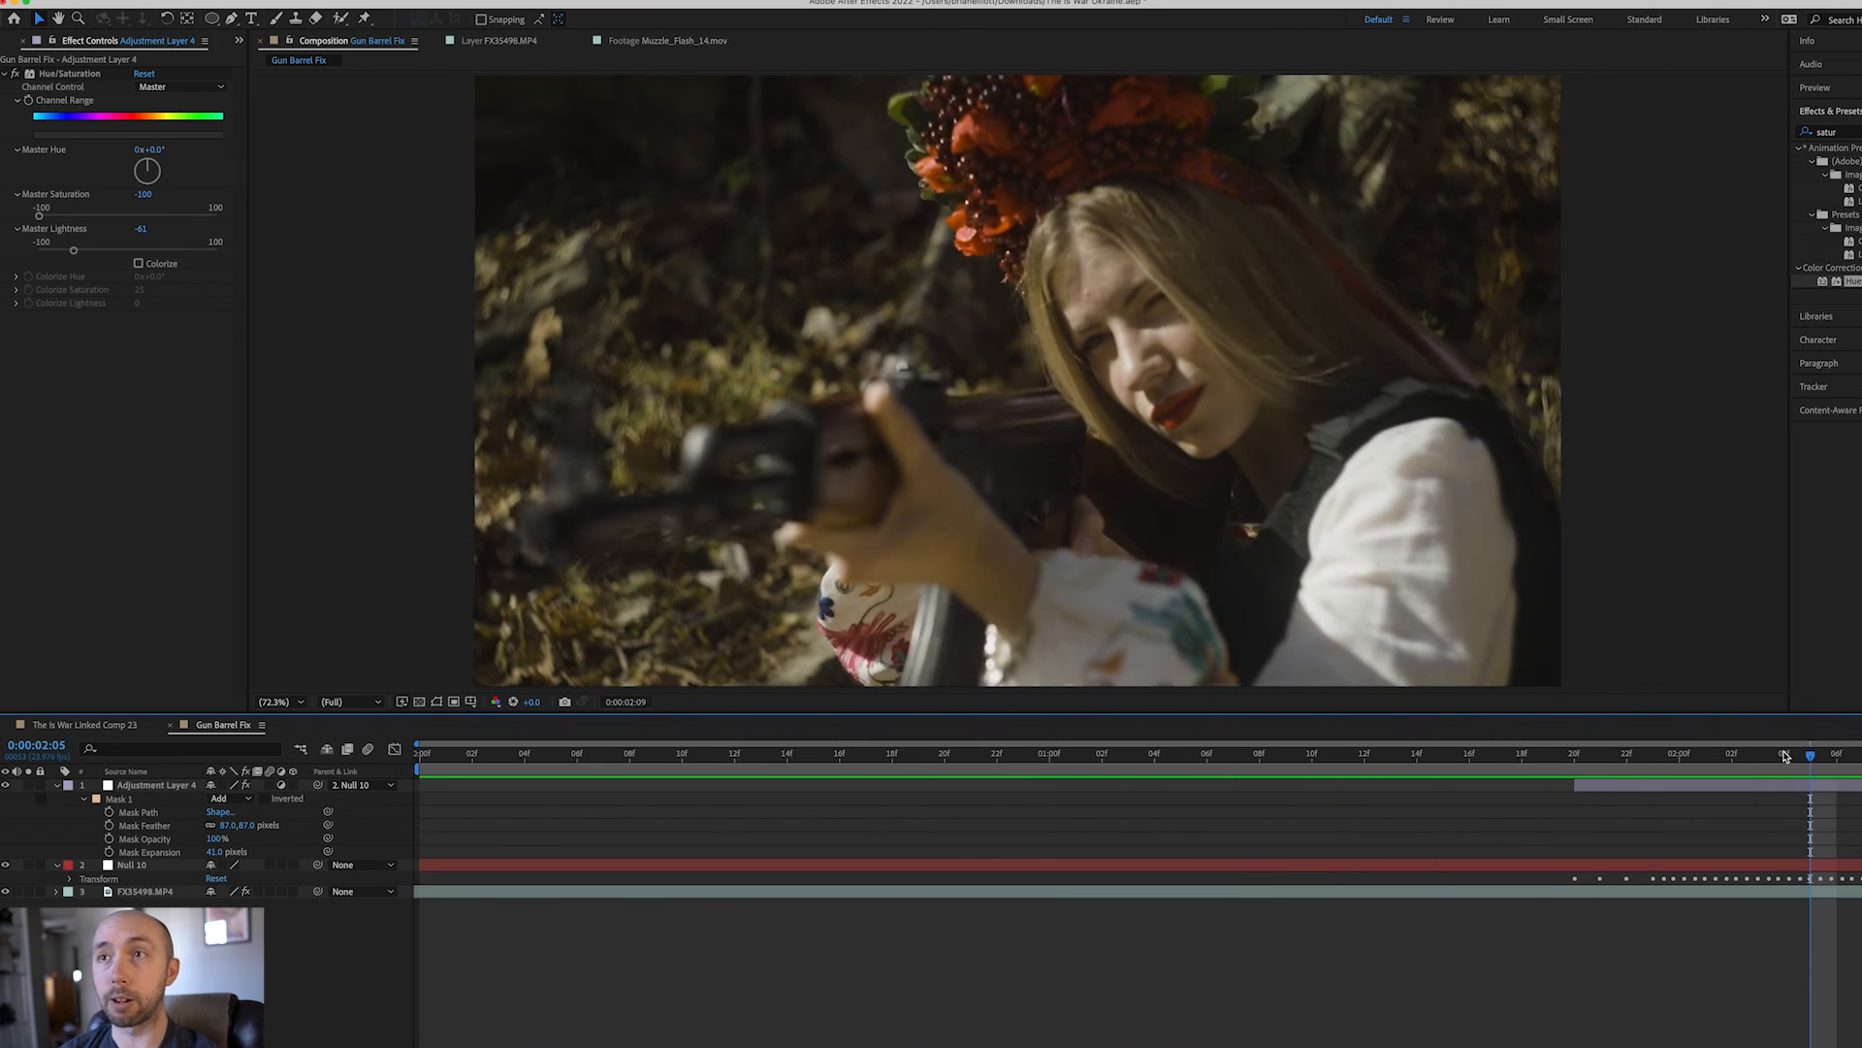
key(space)
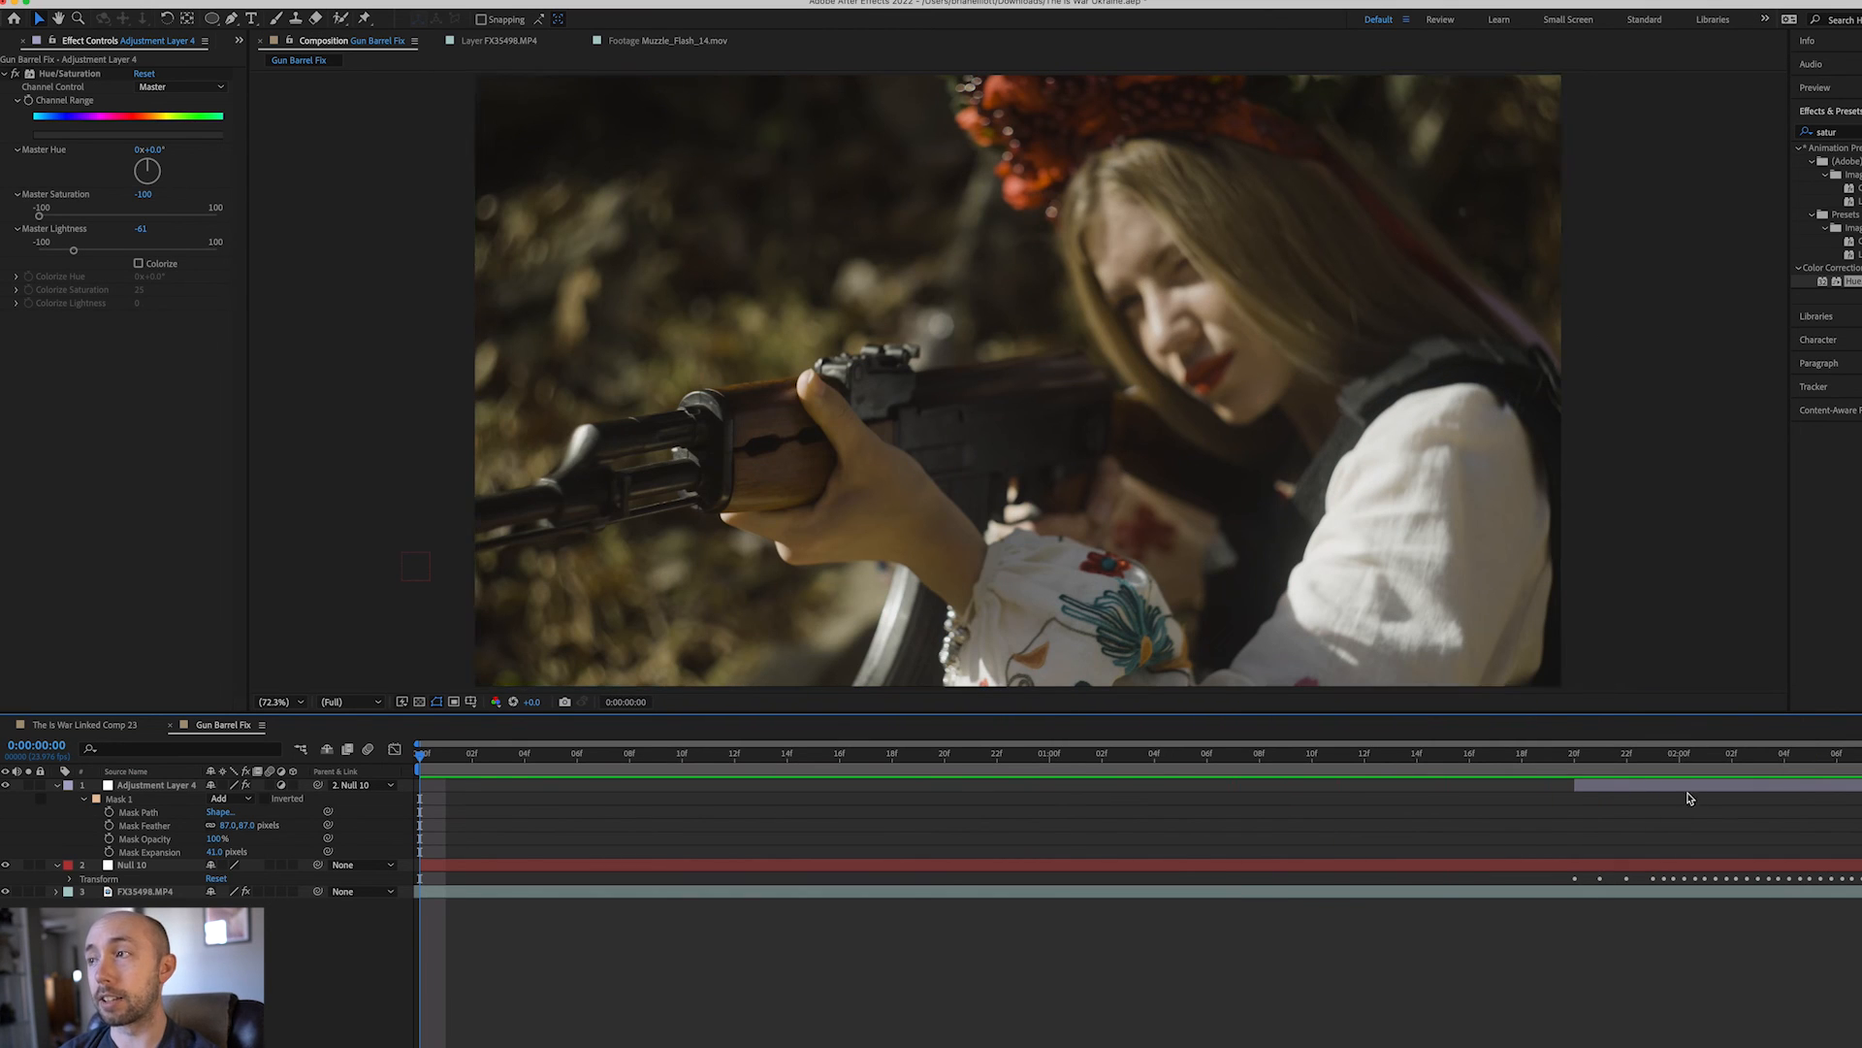
click(1726, 763)
key(space)
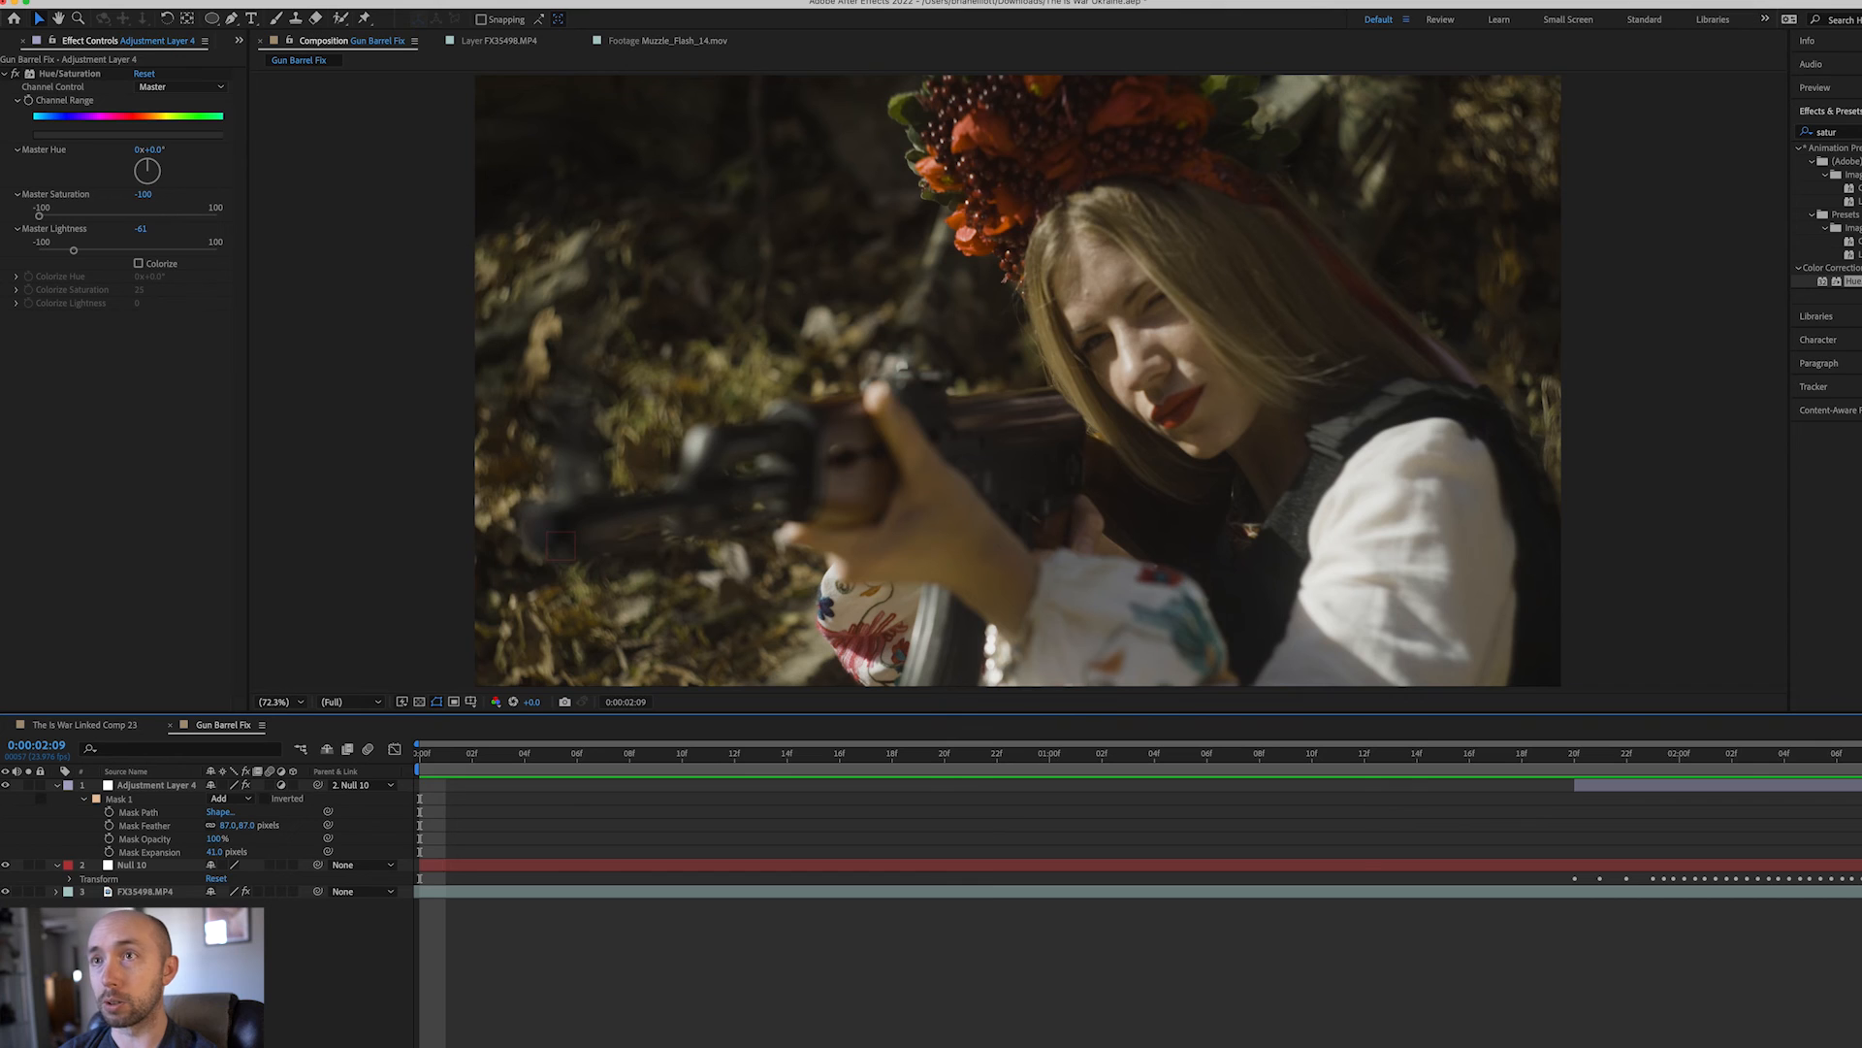